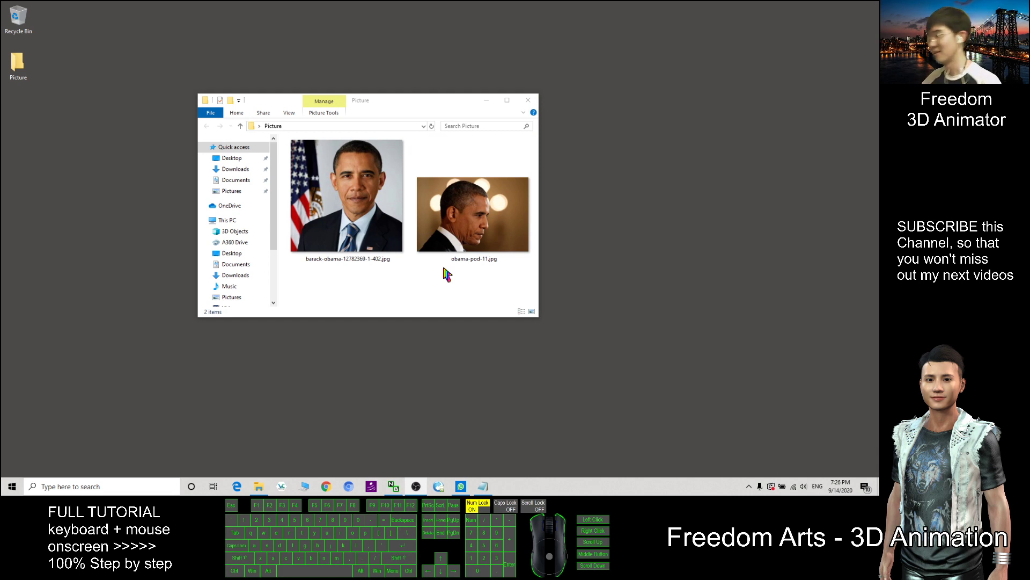
# Select the front and profile Obama photos in the Picture folder, then clear the selection.
pyautogui.moveTo(322, 304); pyautogui.dragTo(502, 196)
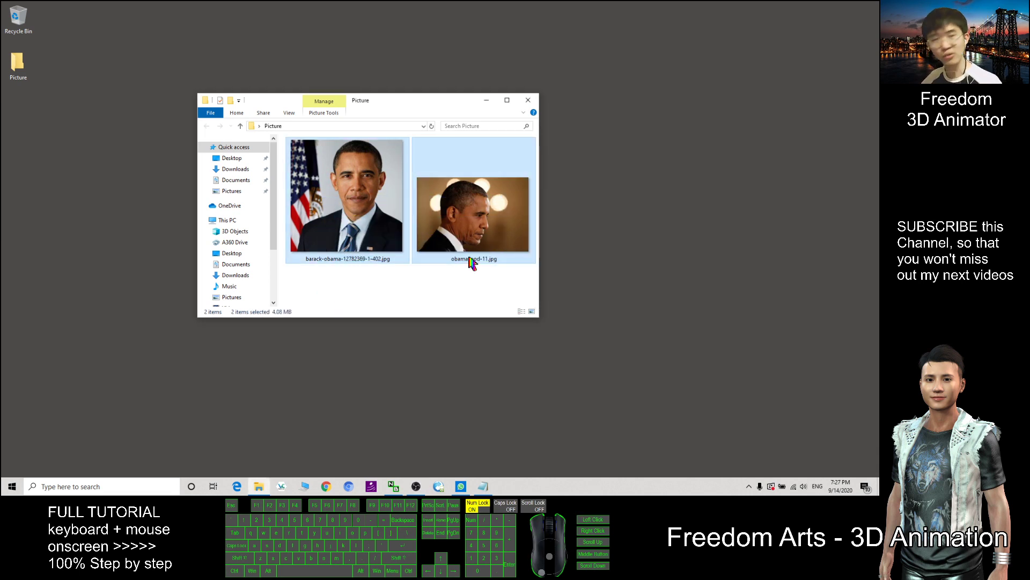
pyautogui.click(398, 299)
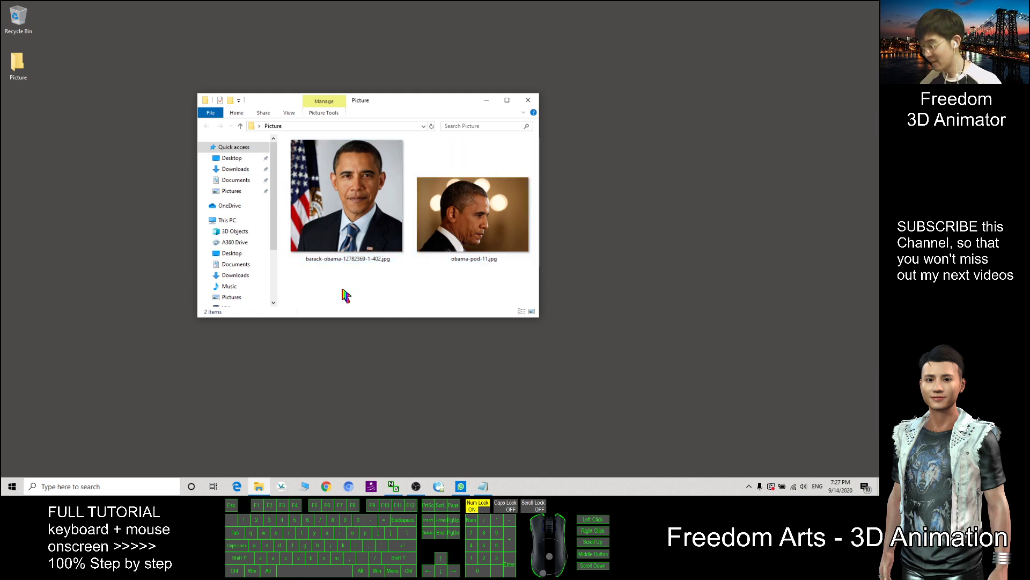
pyautogui.click(364, 261)
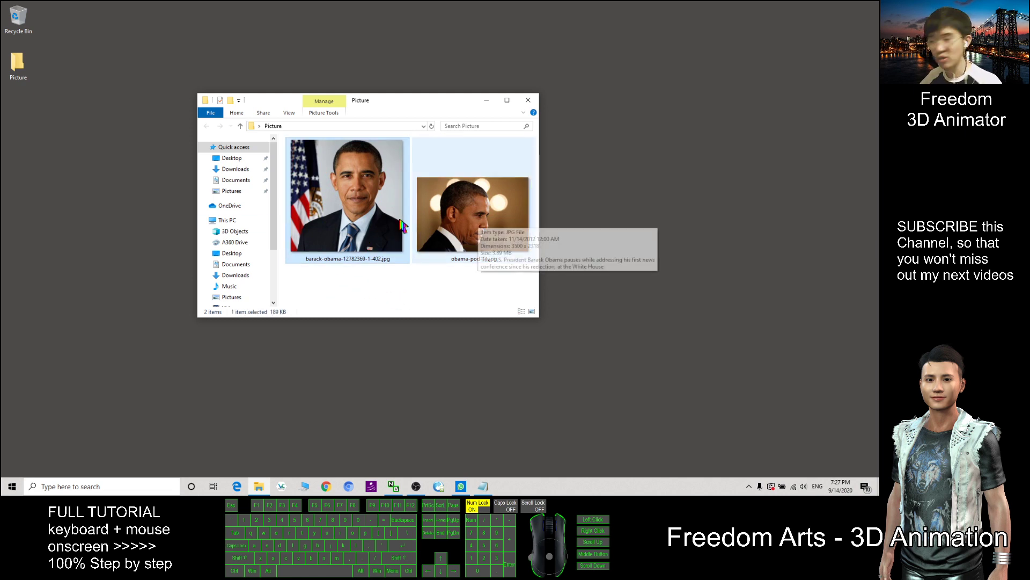
pyautogui.click(482, 220)
pyautogui.click(437, 295)
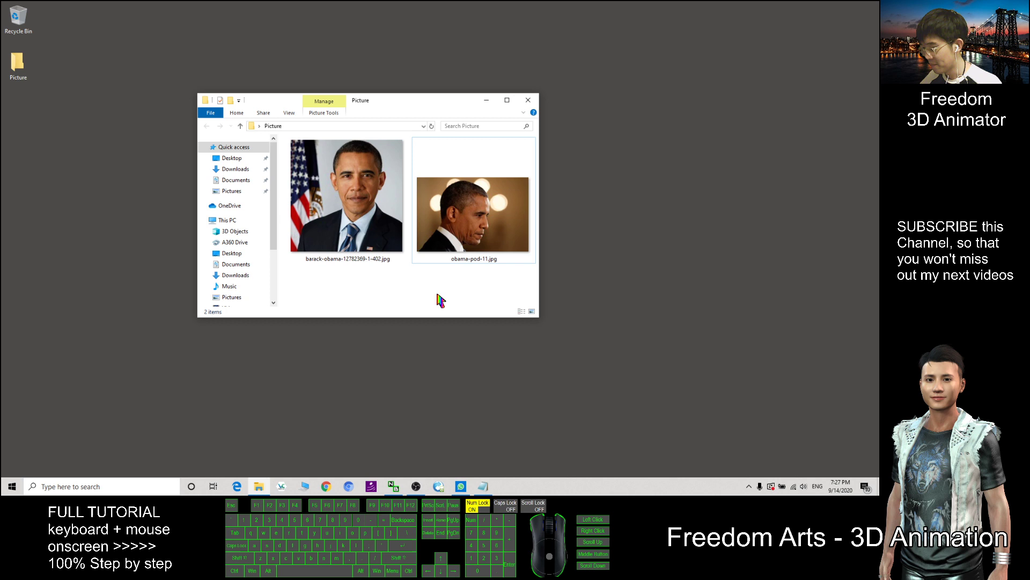
# Search Windows for 'face' and launch FaceGen Artist Pro 3 64bit.
pyautogui.click(130, 486)
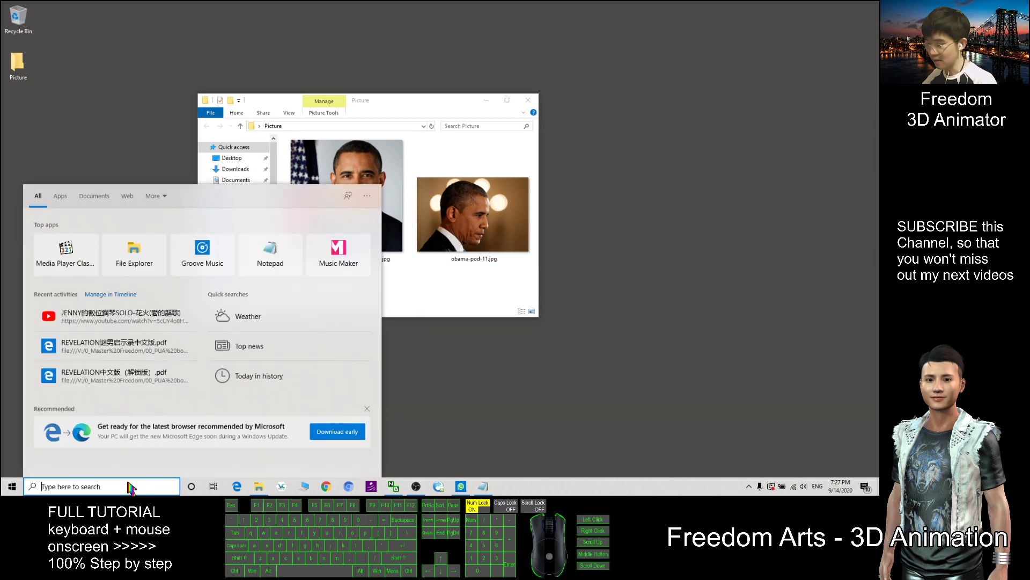
pyautogui.write('fac')
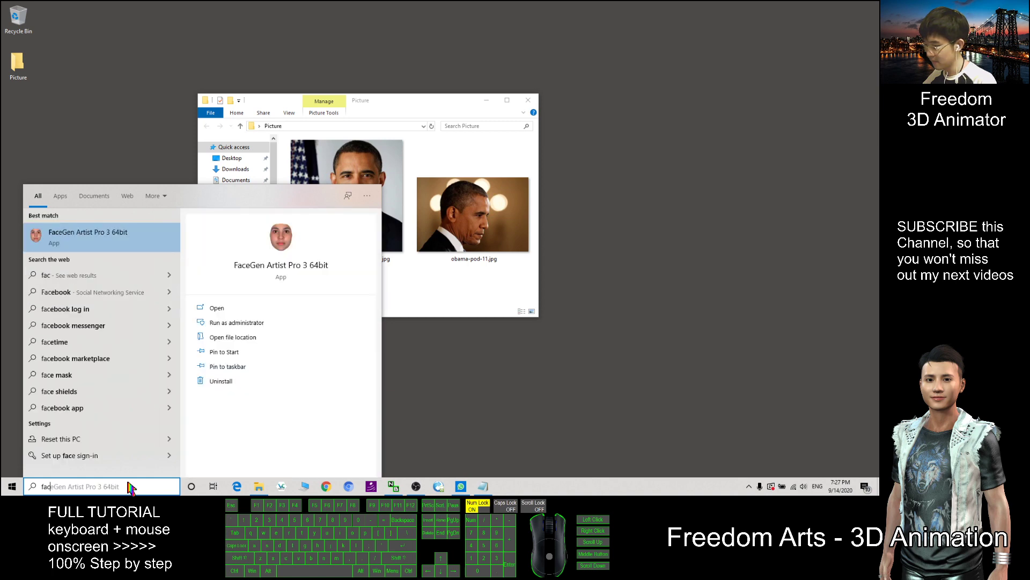
pyautogui.press('BackSpace')
pyautogui.press('BackSpace')
pyautogui.write('face')
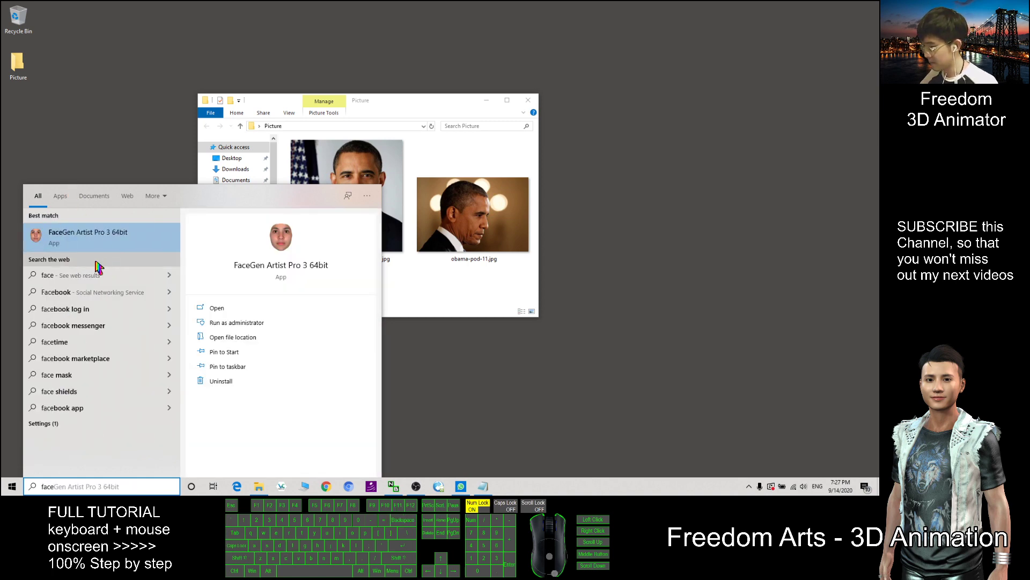
pyautogui.click(83, 238)
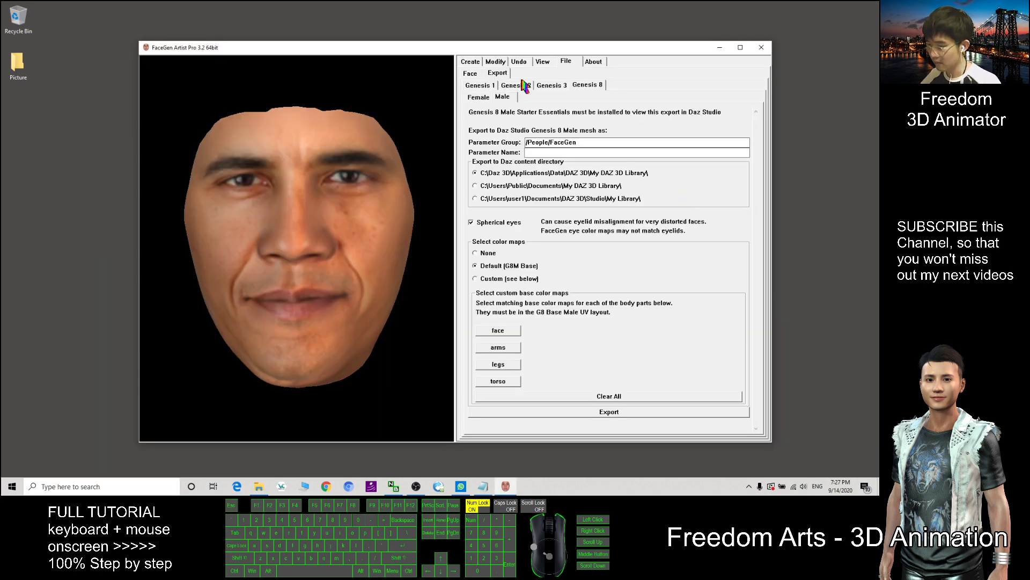
# Arrange the FaceGen and Picture folder windows and open the Create > Photo page.
pyautogui.moveTo(500, 51); pyautogui.dragTo(605, 39)
pyautogui.click(230, 118)
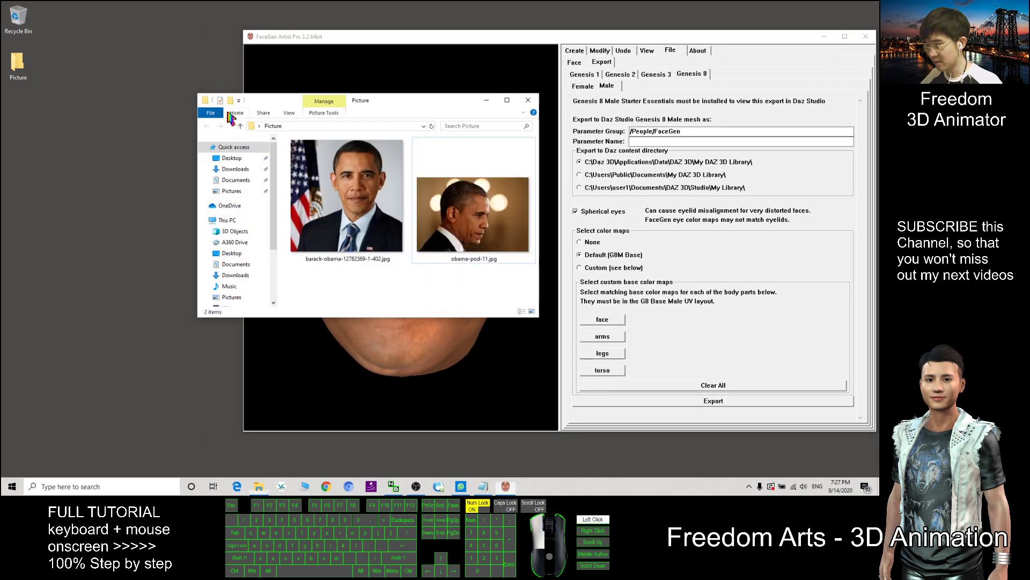
pyautogui.moveTo(231, 118); pyautogui.dragTo(65, 133)
pyautogui.click(592, 58)
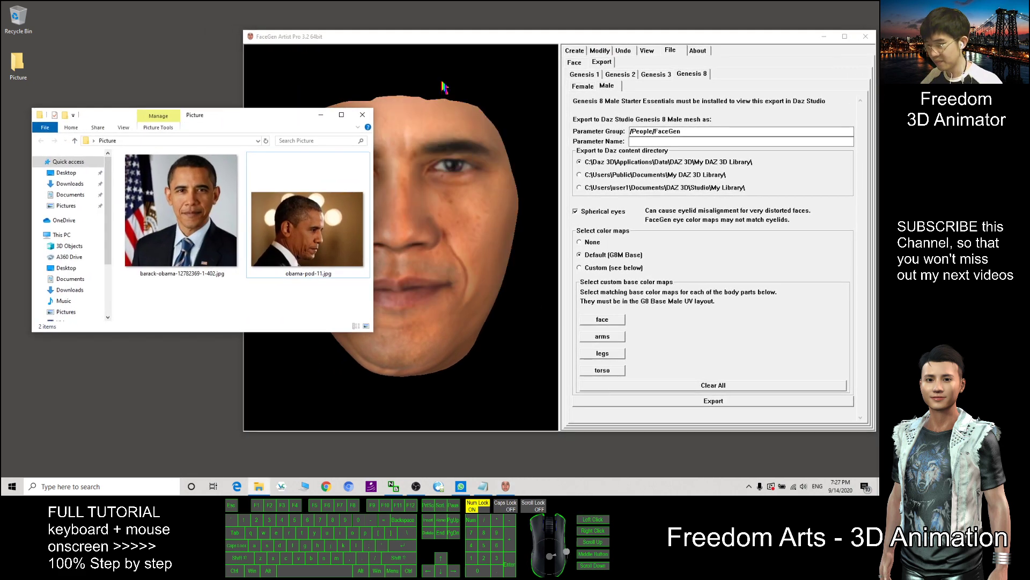
pyautogui.click(578, 54)
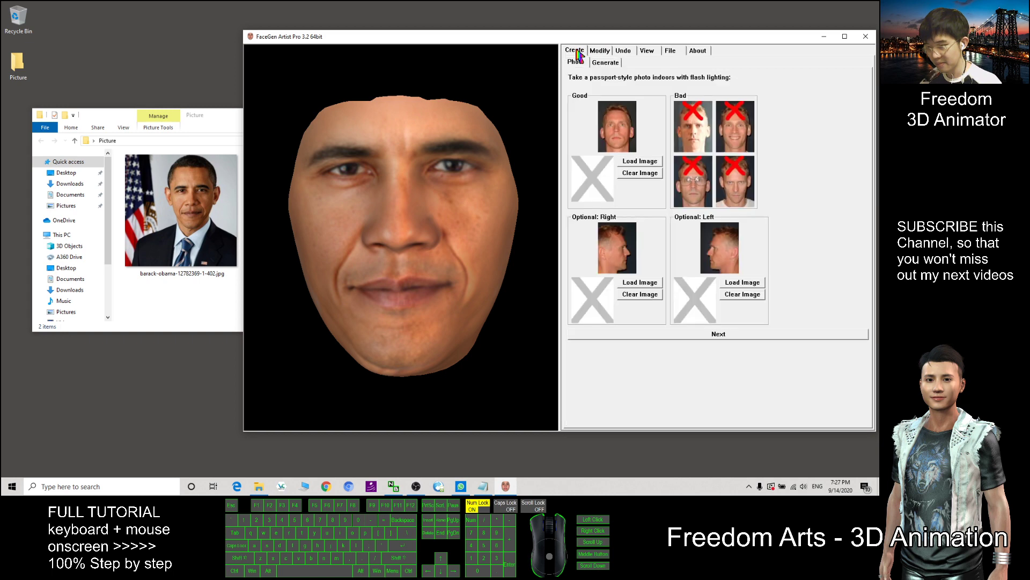
# Start loading an image for the Good slot and browse the file dialog to the Picture folder.
pyautogui.click(642, 161)
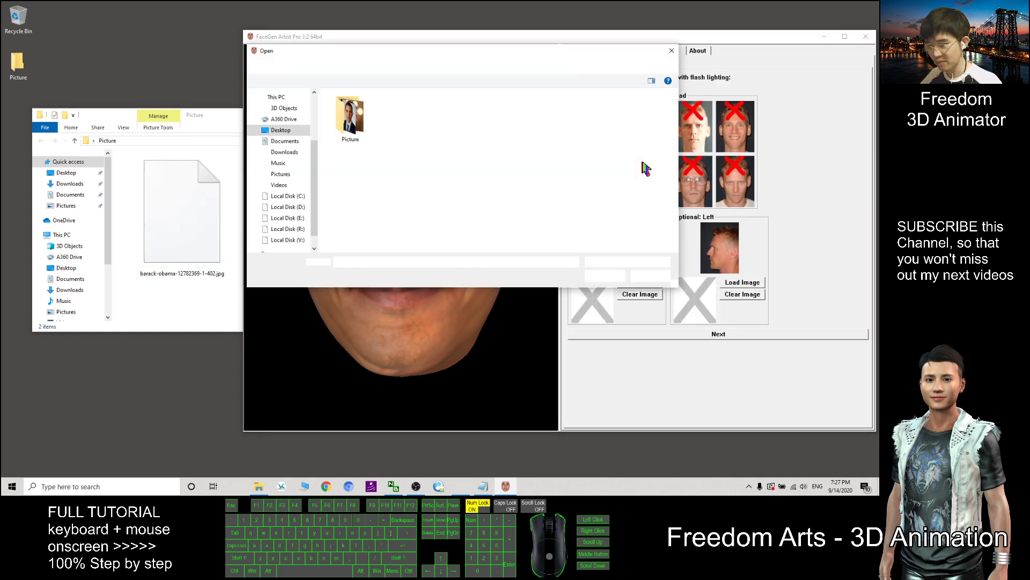
pyautogui.click(221, 125)
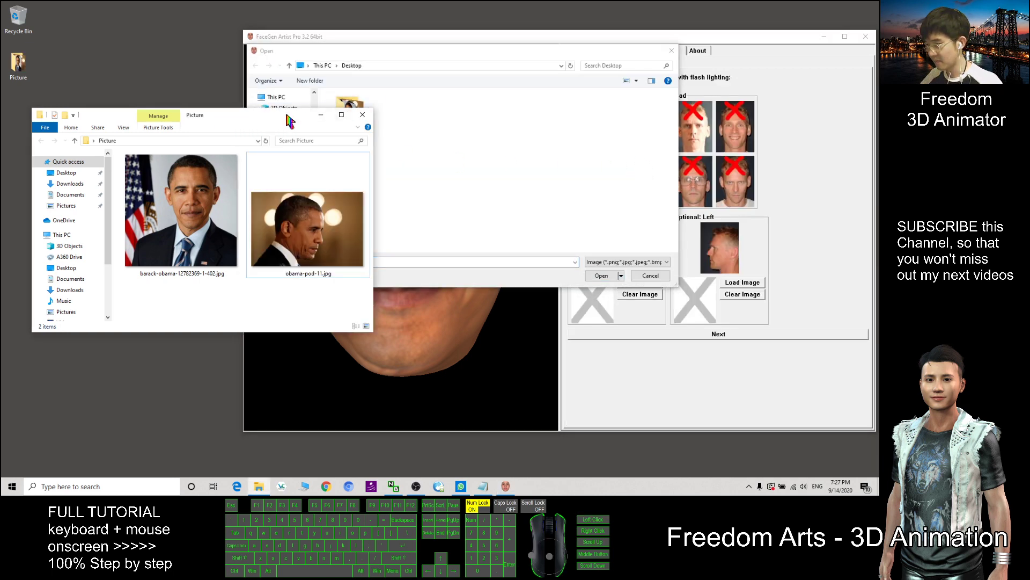
pyautogui.moveTo(344, 120); pyautogui.dragTo(304, 133)
pyautogui.click(322, 129)
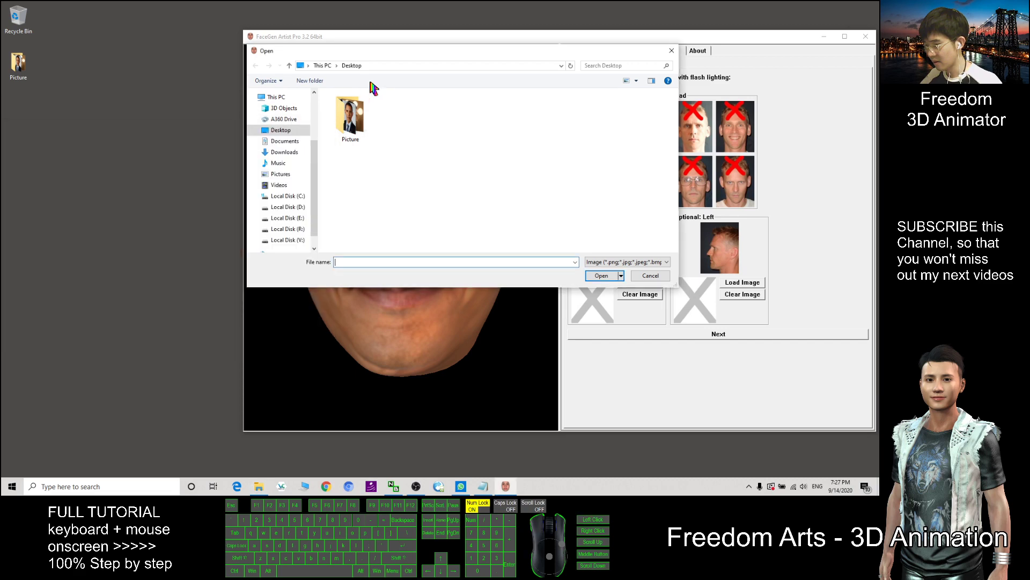
pyautogui.click(350, 115)
pyautogui.doubleClick(18, 64)
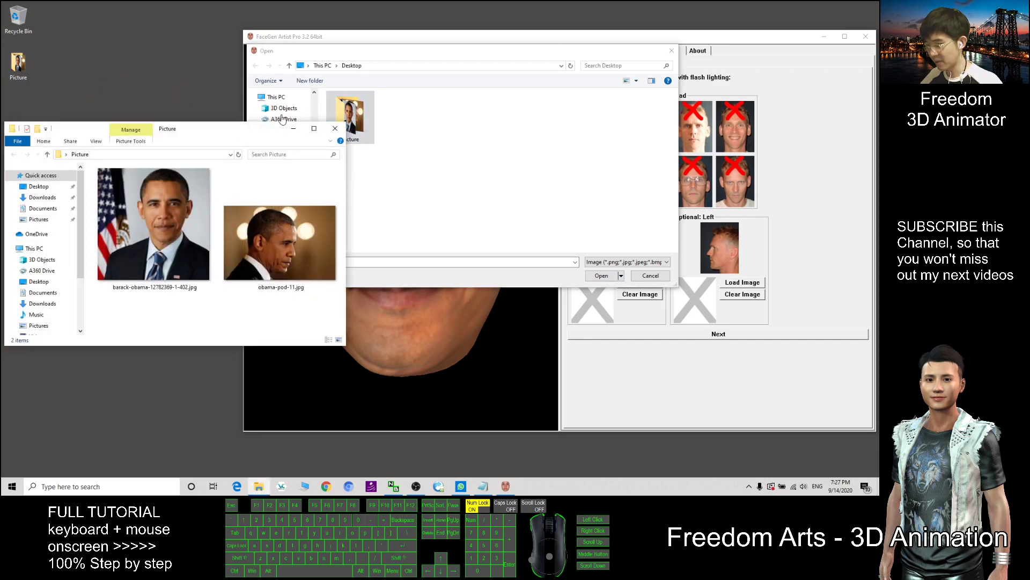
pyautogui.moveTo(241, 127); pyautogui.dragTo(283, 127)
pyautogui.click(411, 127)
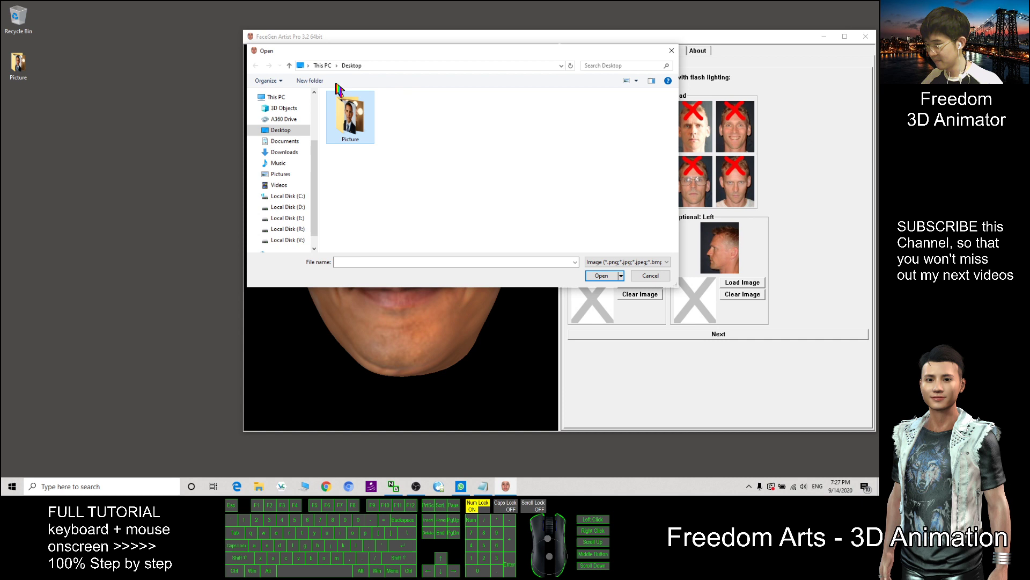
pyautogui.doubleClick(350, 116)
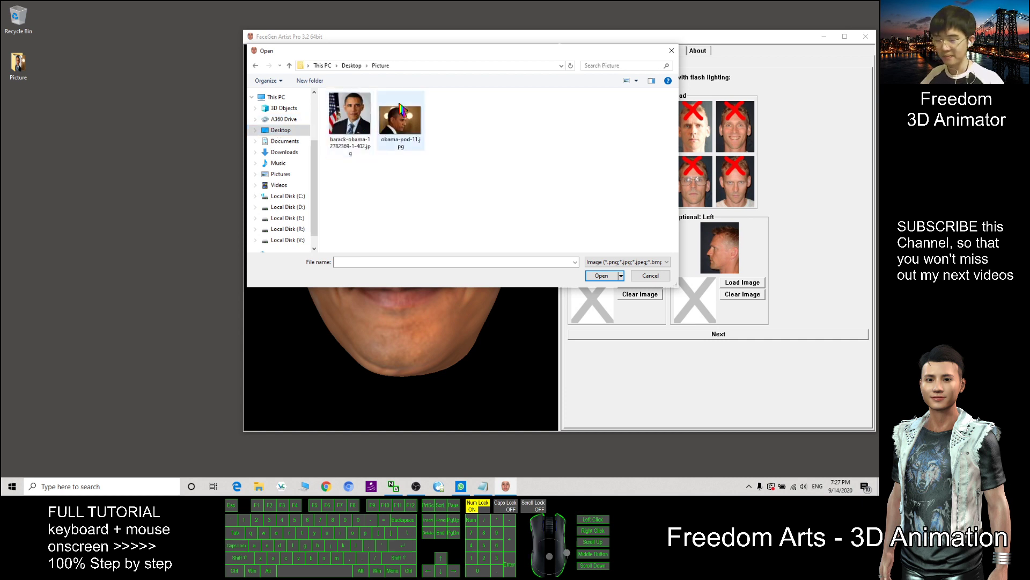
pyautogui.moveTo(494, 51); pyautogui.dragTo(372, 68)
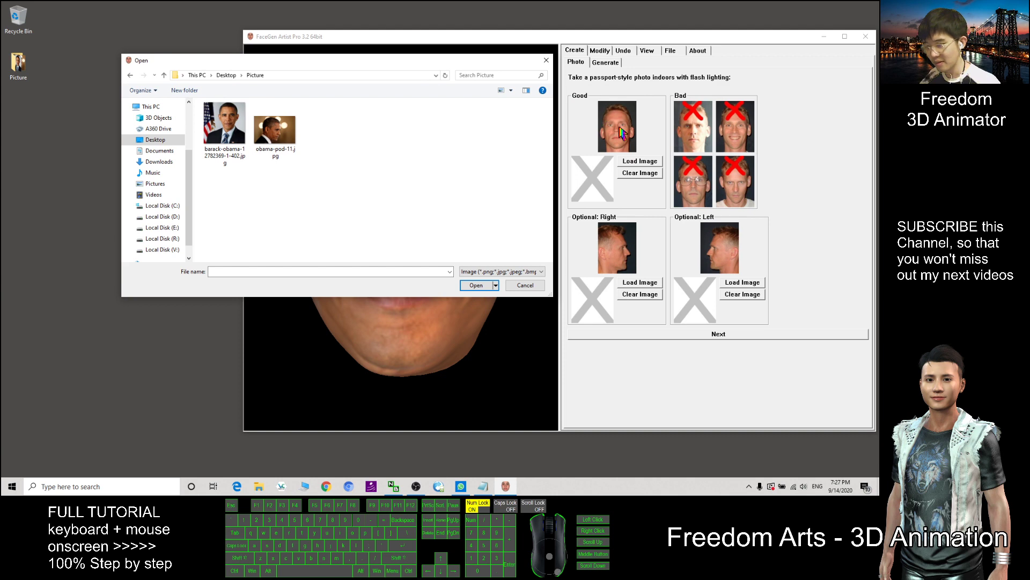
# Load the front barack-obama jpg as Good and obama-pod-11.jpg as the right profile.
pyautogui.doubleClick(240, 128)
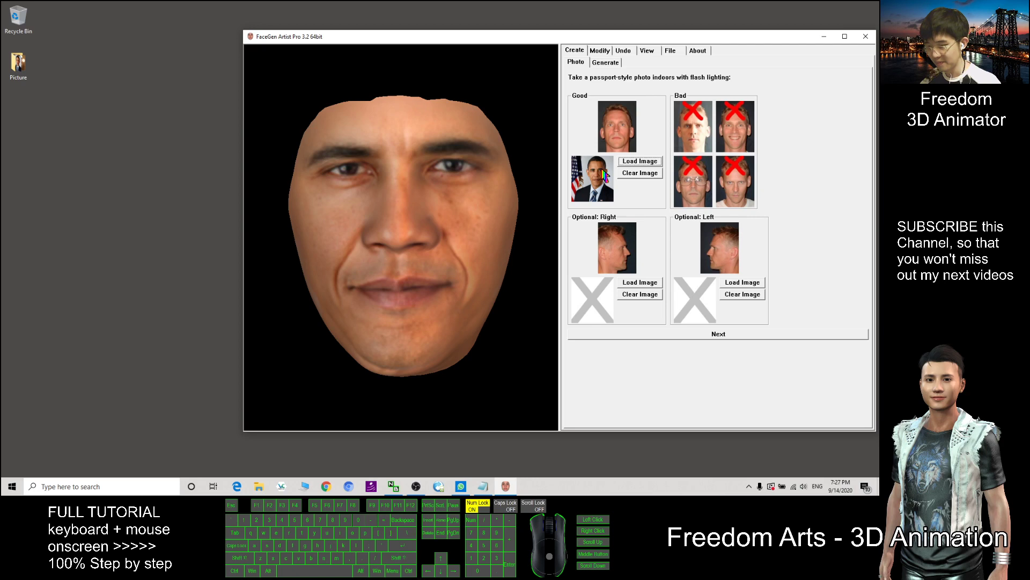
pyautogui.click(640, 282)
pyautogui.doubleClick(275, 128)
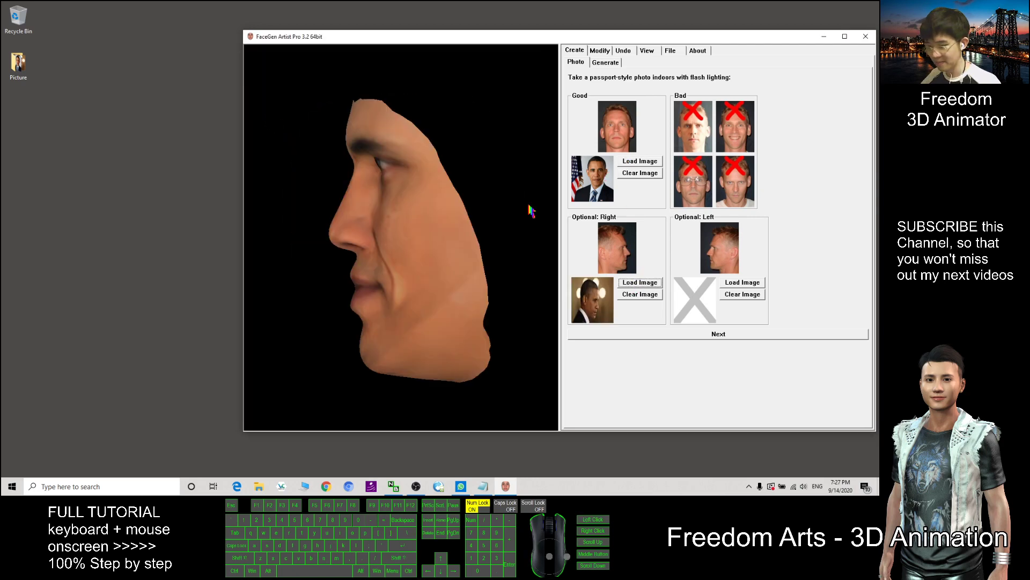
# Move on to feature-point marking with the FaceGen window maximized.
pyautogui.click(703, 336)
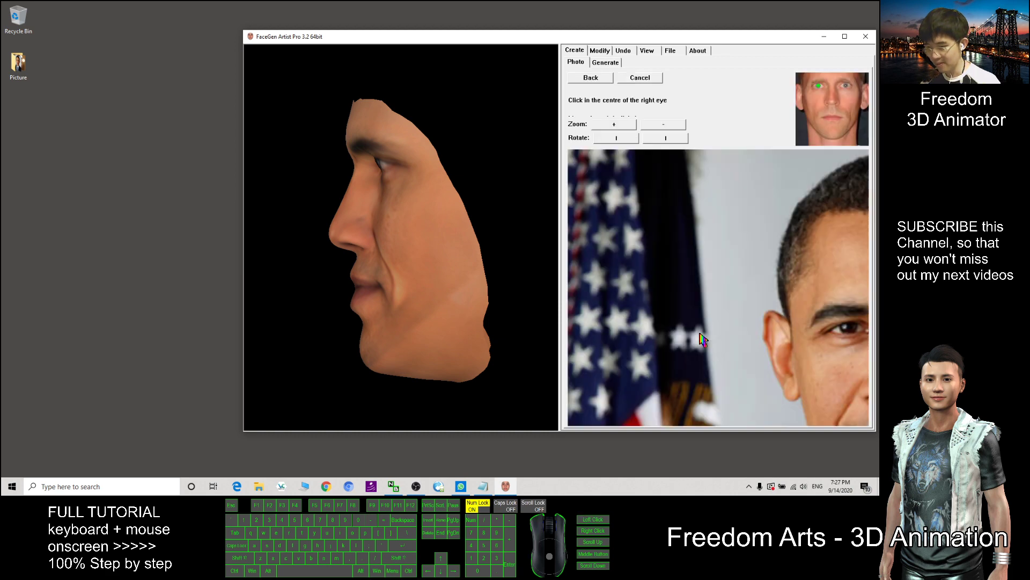
pyautogui.doubleClick(726, 37)
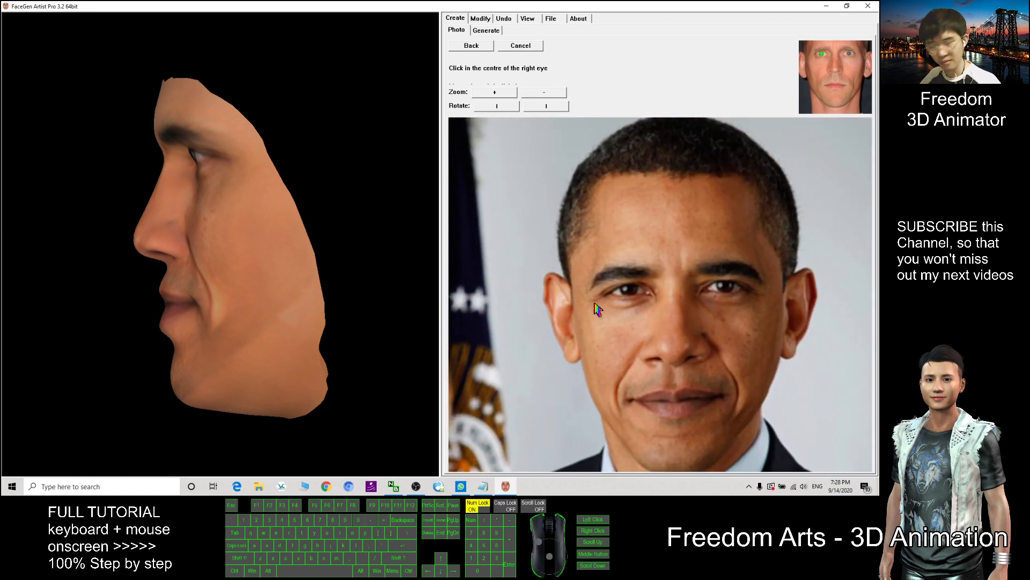
pyautogui.click(374, 486)
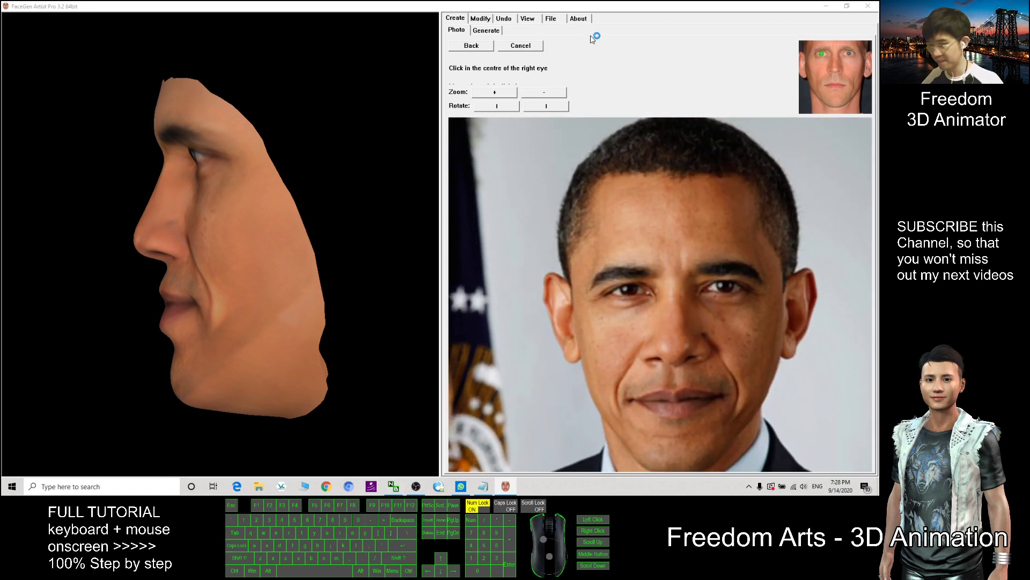
pyautogui.click(595, 6)
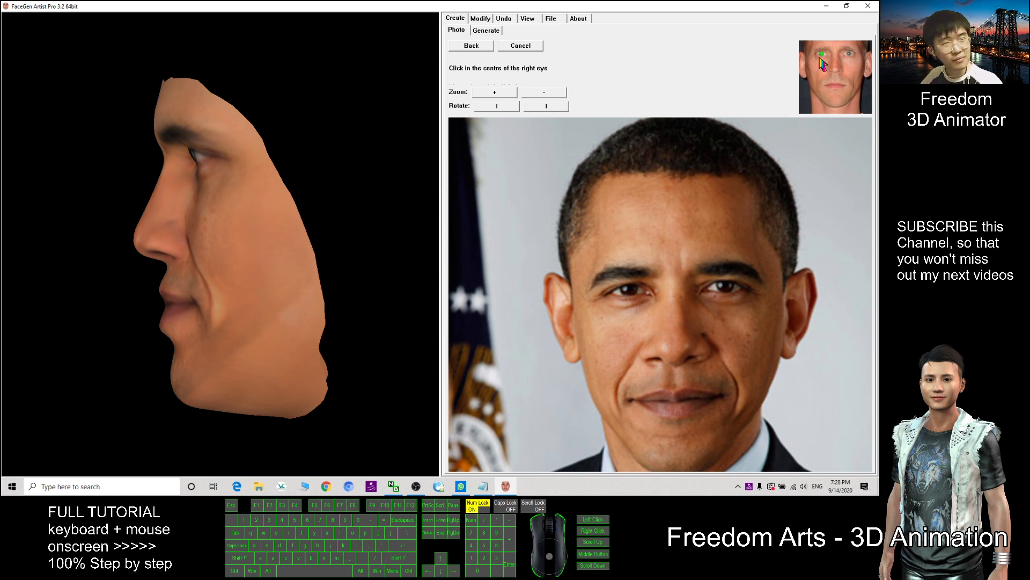
# Mark both eye centres, both nostril edges and both mouth corners on the front photo.
pyautogui.click(629, 289)
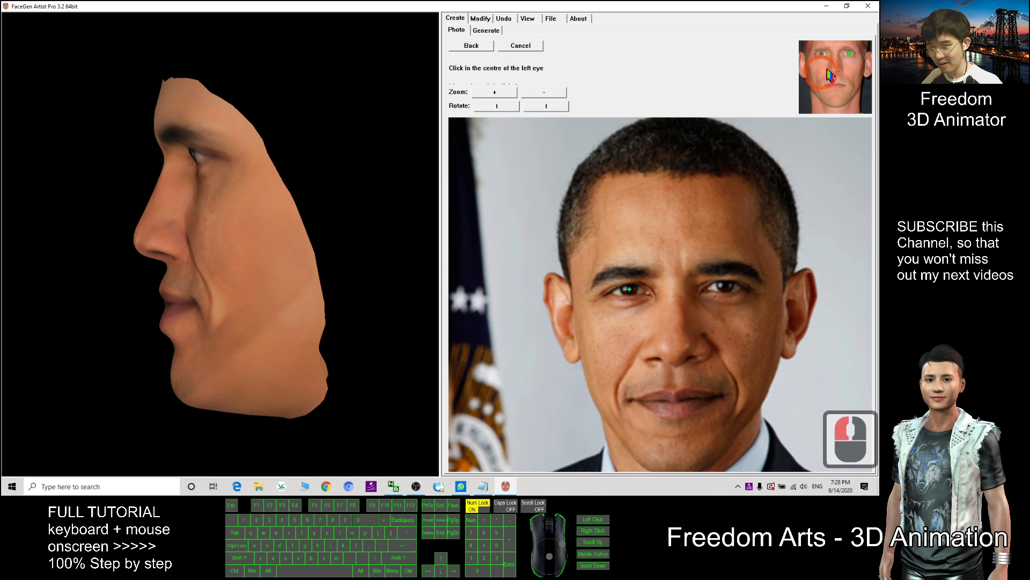
pyautogui.click(725, 287)
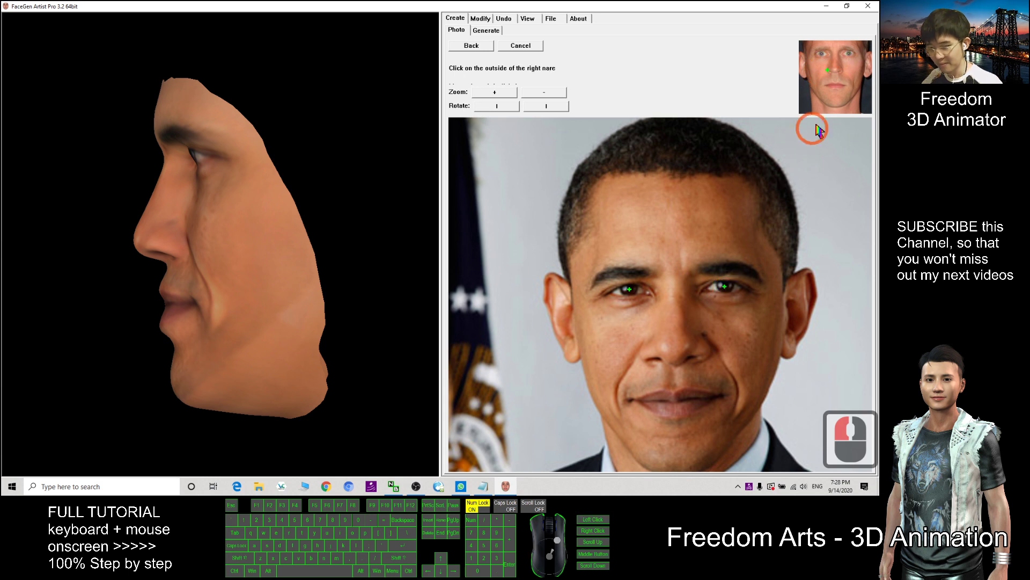
pyautogui.click(642, 356)
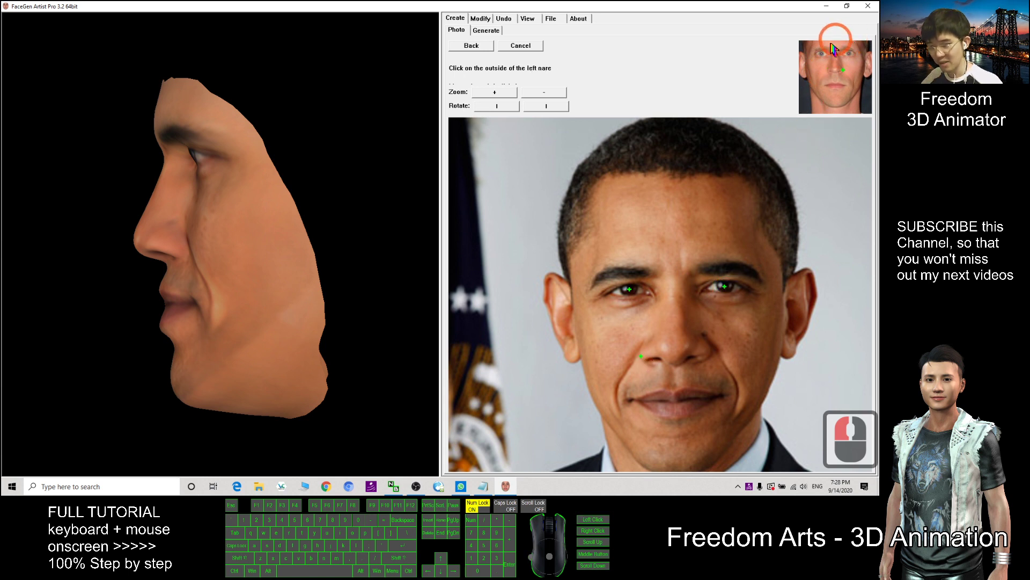
pyautogui.click(711, 354)
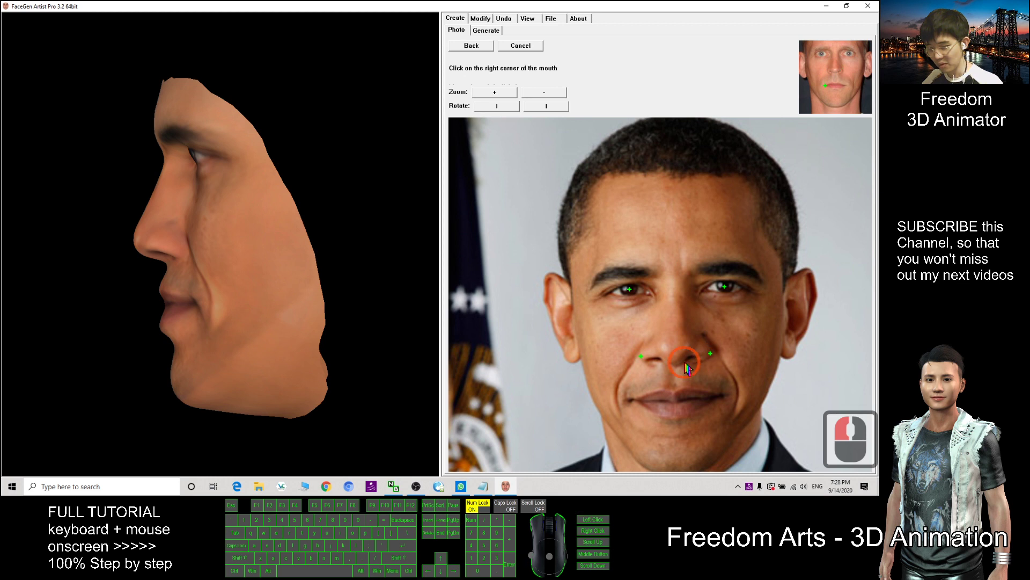
pyautogui.click(630, 400)
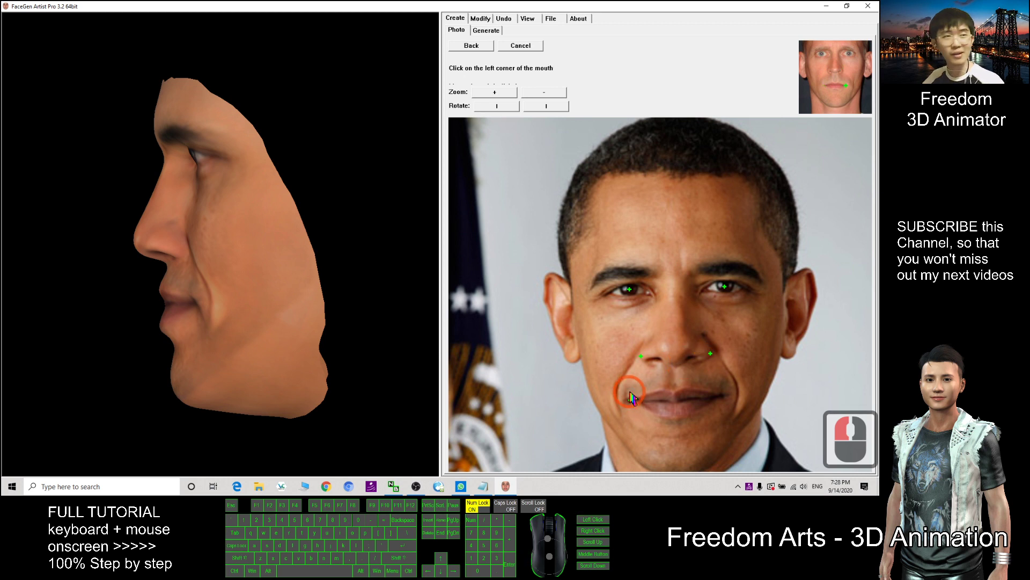
pyautogui.click(723, 396)
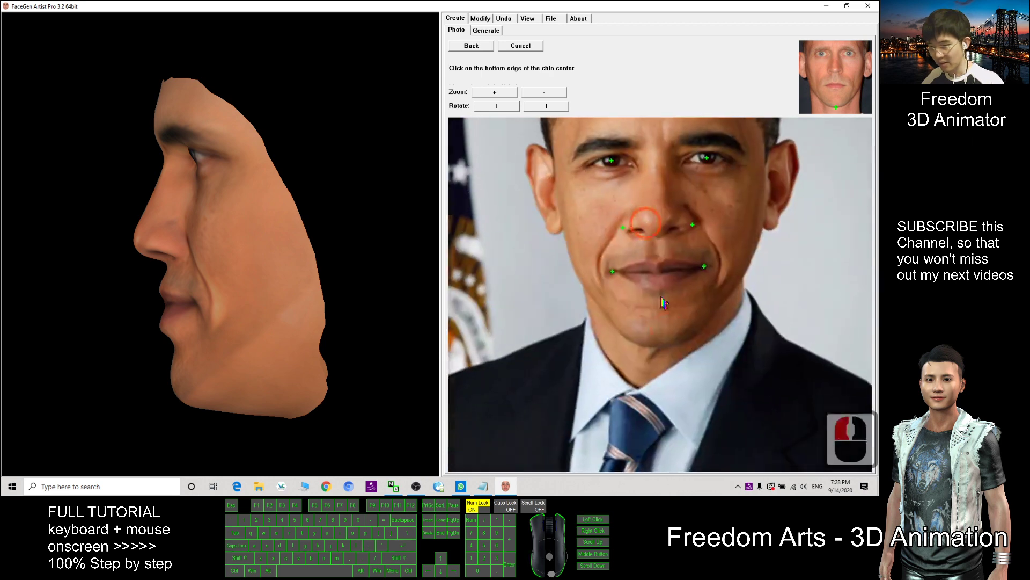
# Mark the chin, both jawbone corners and both cheekbone edges on the zoomed-out front photo.
pyautogui.click(660, 349)
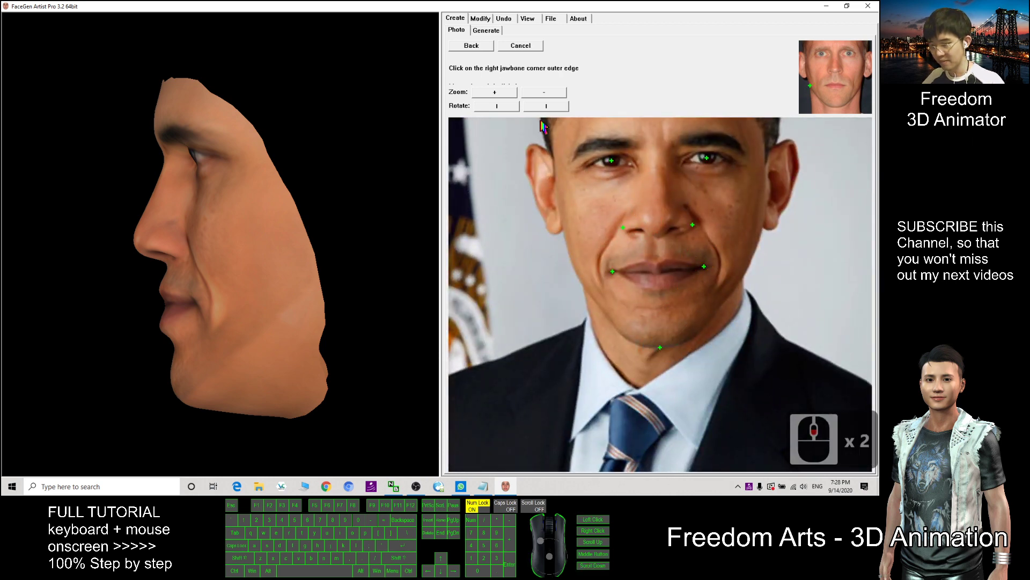
pyautogui.click(544, 91)
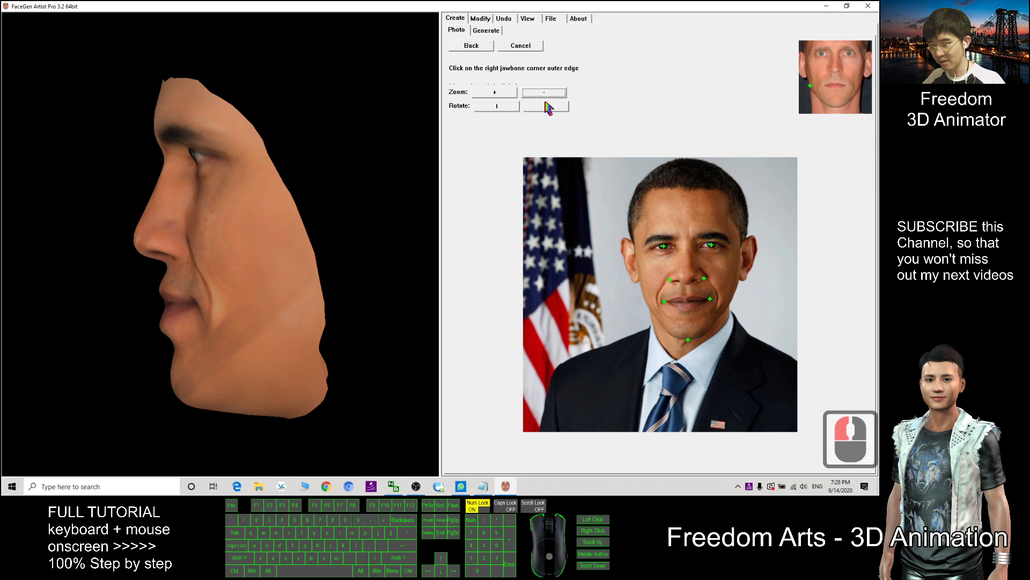
pyautogui.click(645, 301)
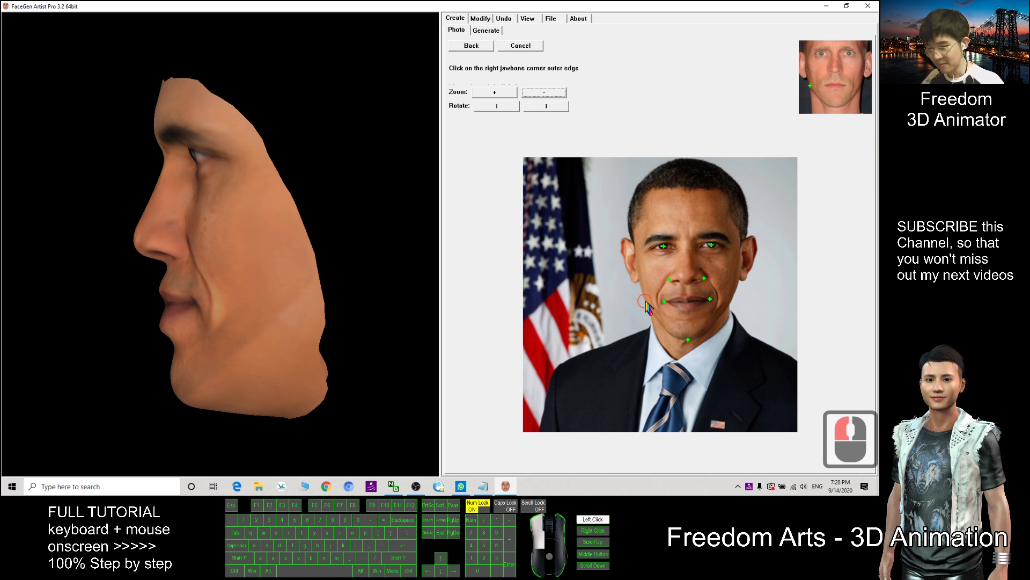
pyautogui.click(732, 303)
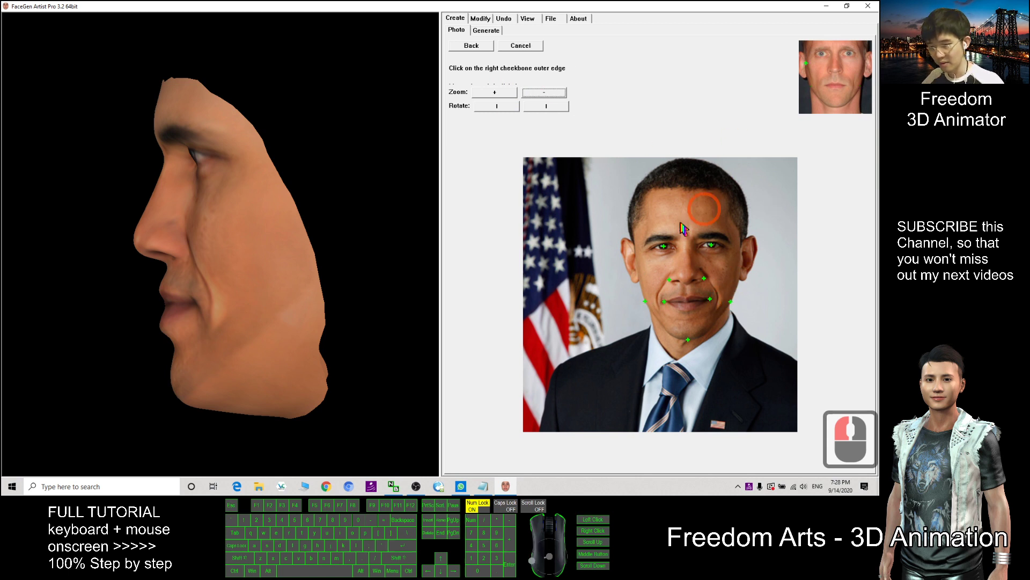
pyautogui.click(638, 263)
pyautogui.click(741, 260)
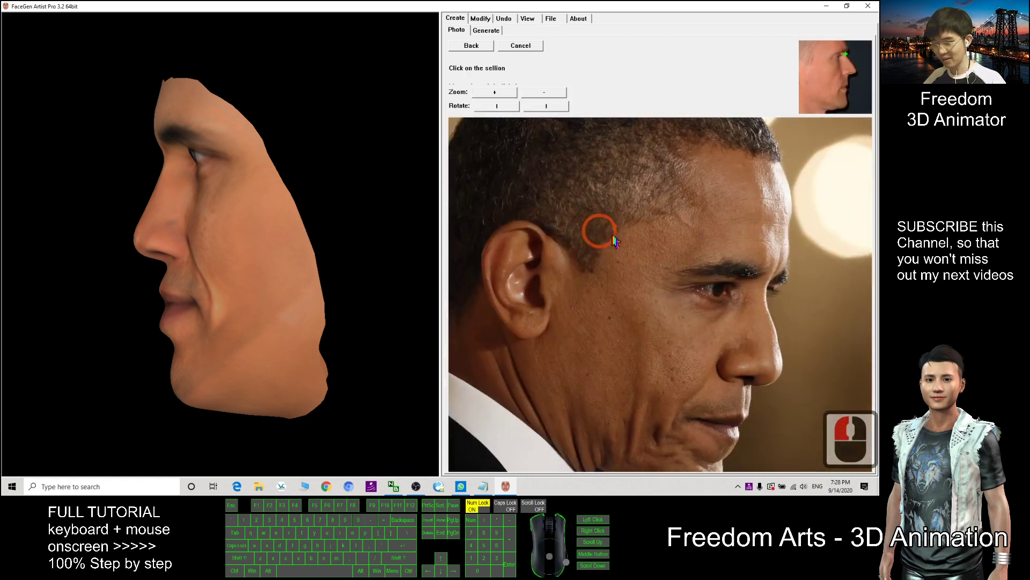
# Mark the profile's sellion, eye corner, nose bridge, tip and base, upper lip, chin and jaw edge.
pyautogui.click(556, 92)
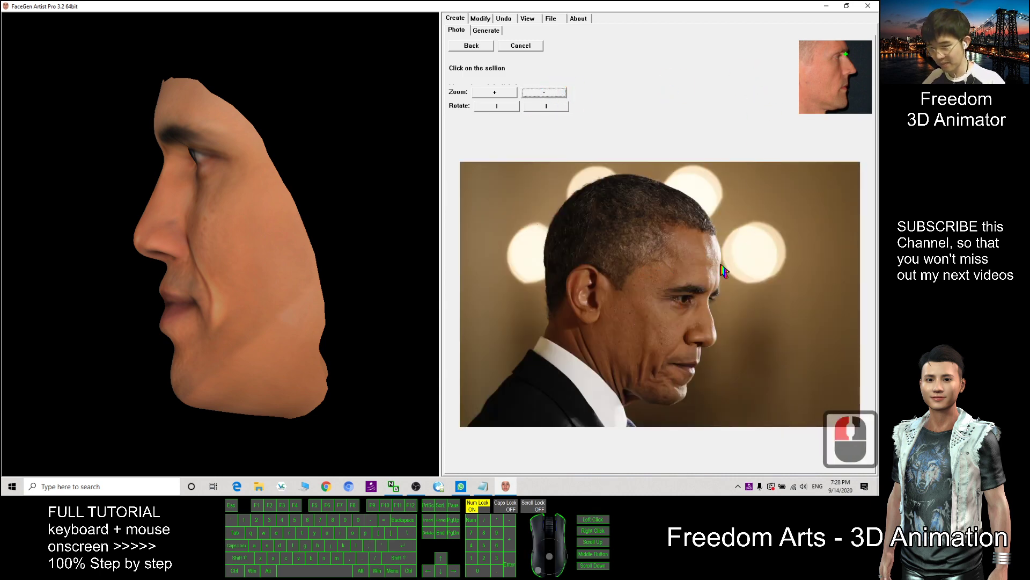
pyautogui.click(710, 297)
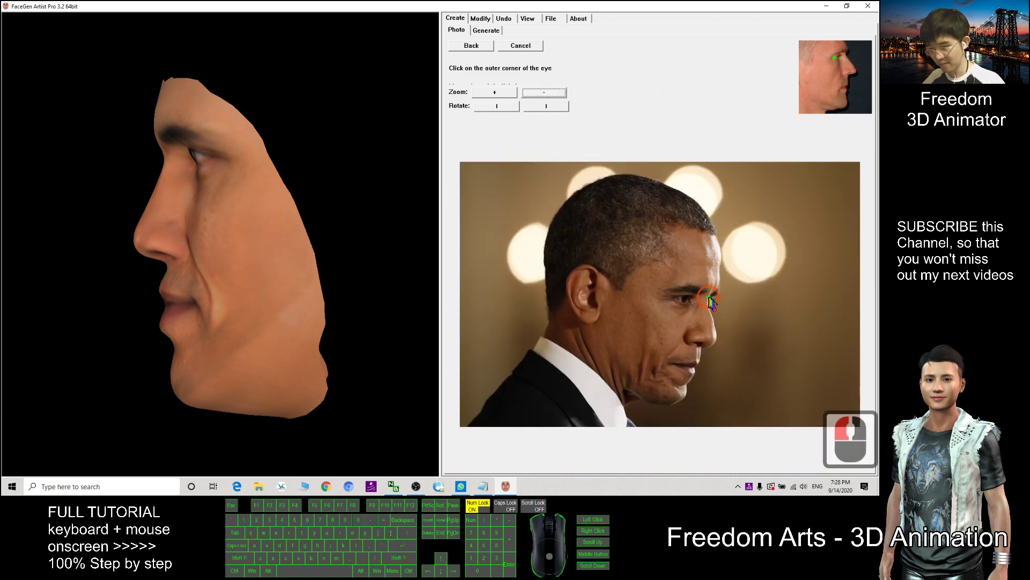
pyautogui.click(668, 297)
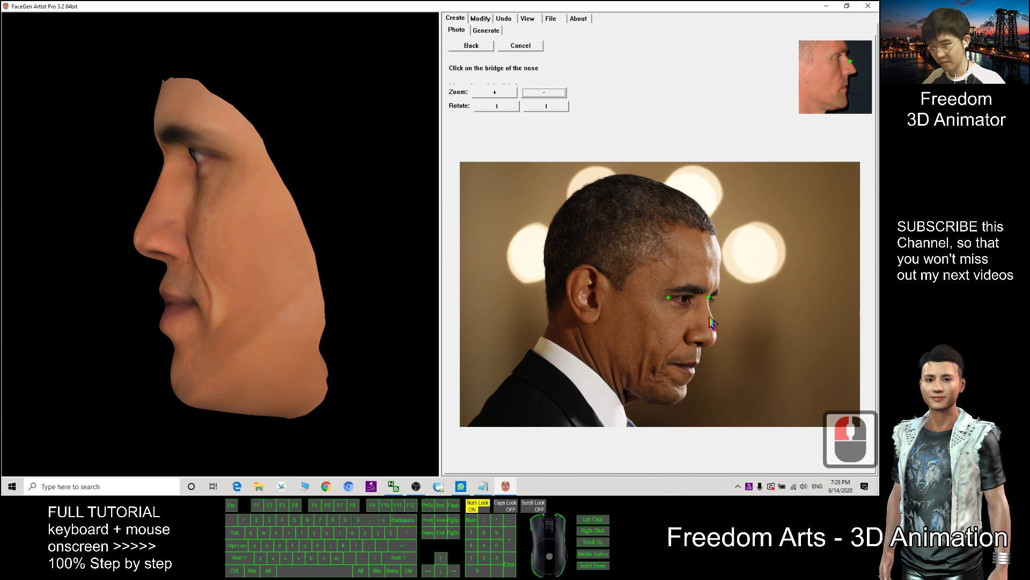
pyautogui.click(712, 317)
pyautogui.click(715, 341)
pyautogui.click(689, 346)
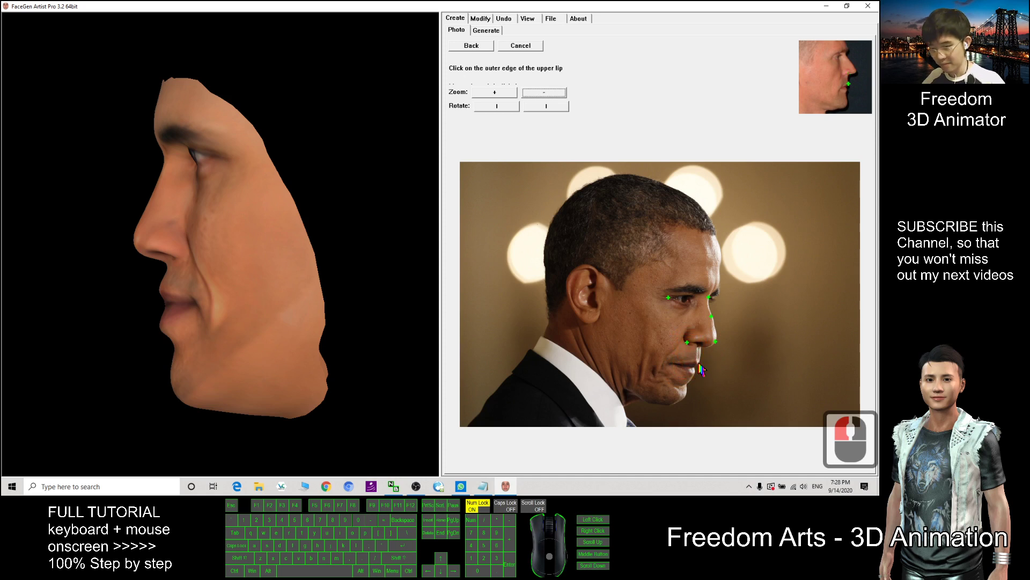
pyautogui.click(697, 364)
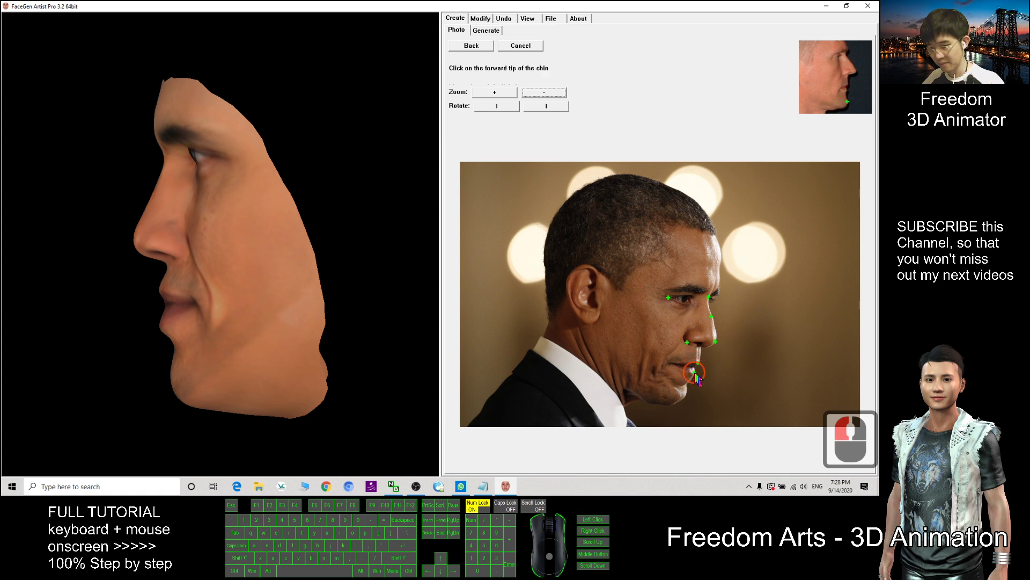
pyautogui.click(694, 373)
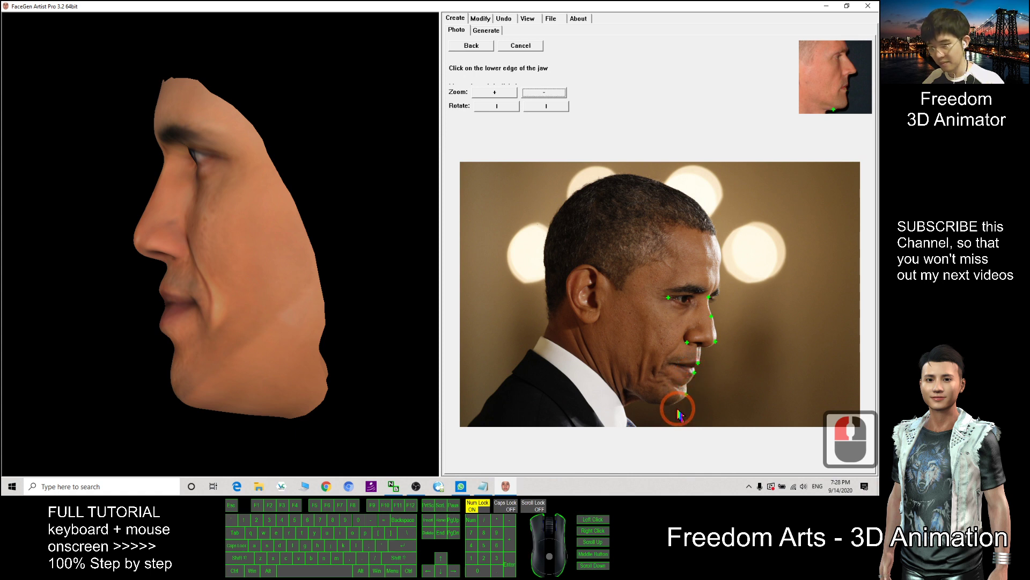
pyautogui.click(645, 401)
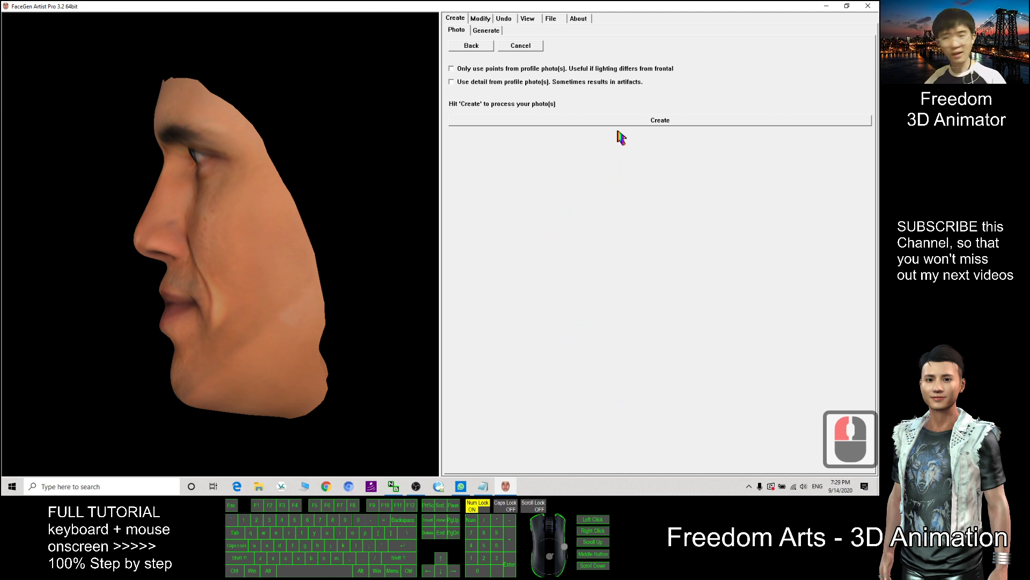
# Run Create to generate the 3D head from the marked photos.
pyautogui.click(670, 123)
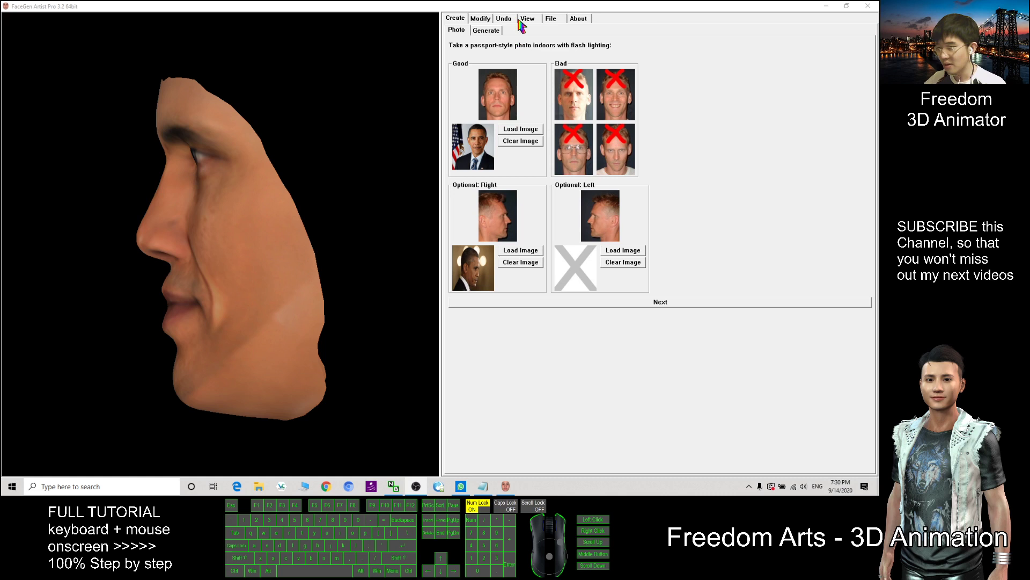
# Open the File > Export > Genesis 8 > Male export settings.
pyautogui.click(553, 20)
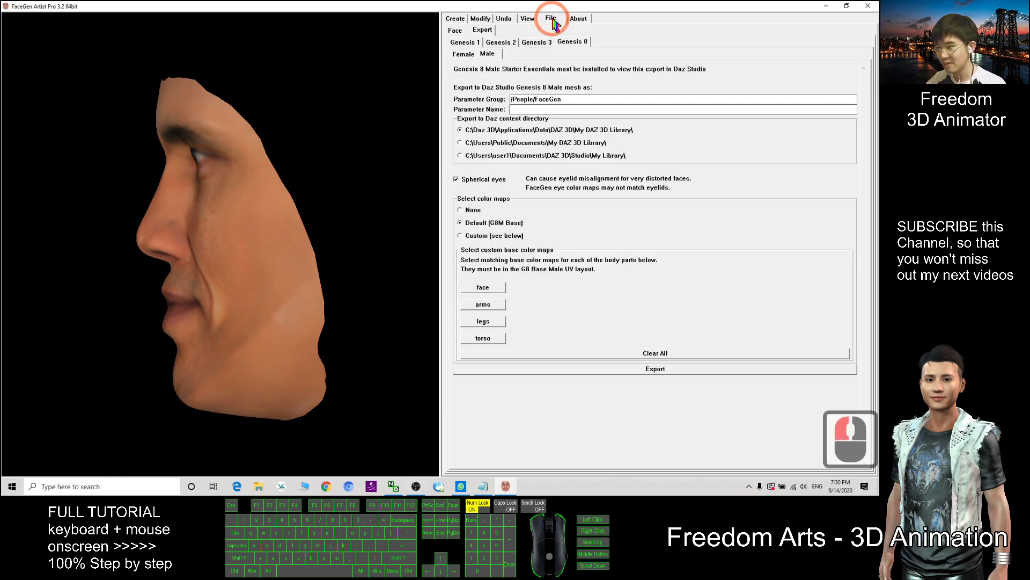
pyautogui.click(482, 32)
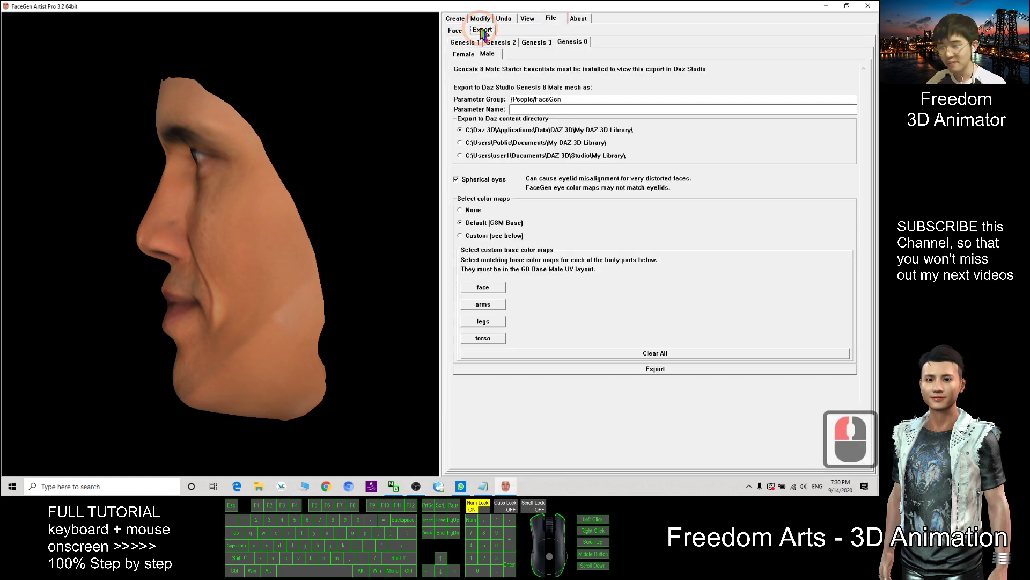
pyautogui.click(572, 45)
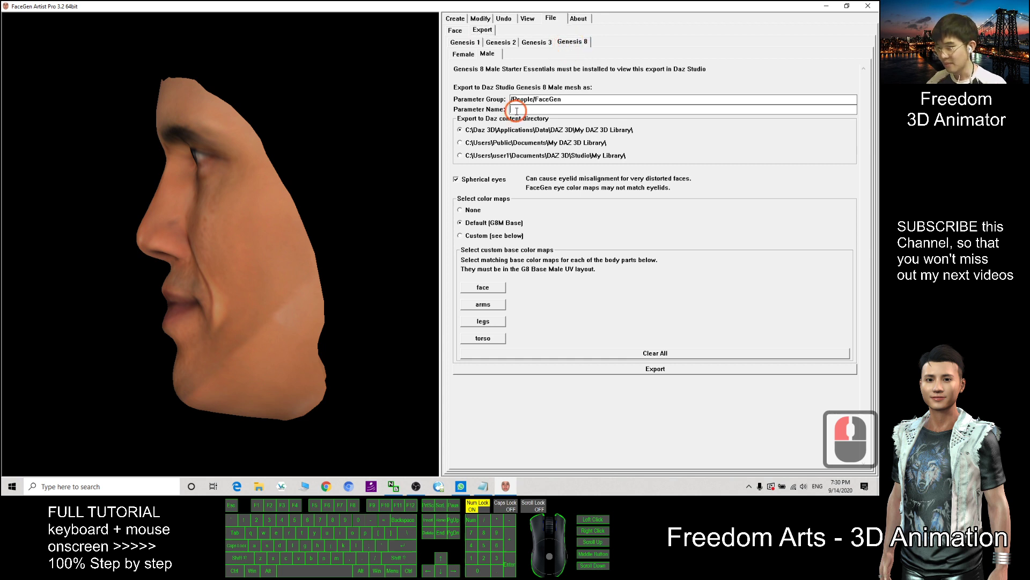
# Name the morph parameter obama003 and export it with textures for DAZ Studio.
pyautogui.click(519, 110)
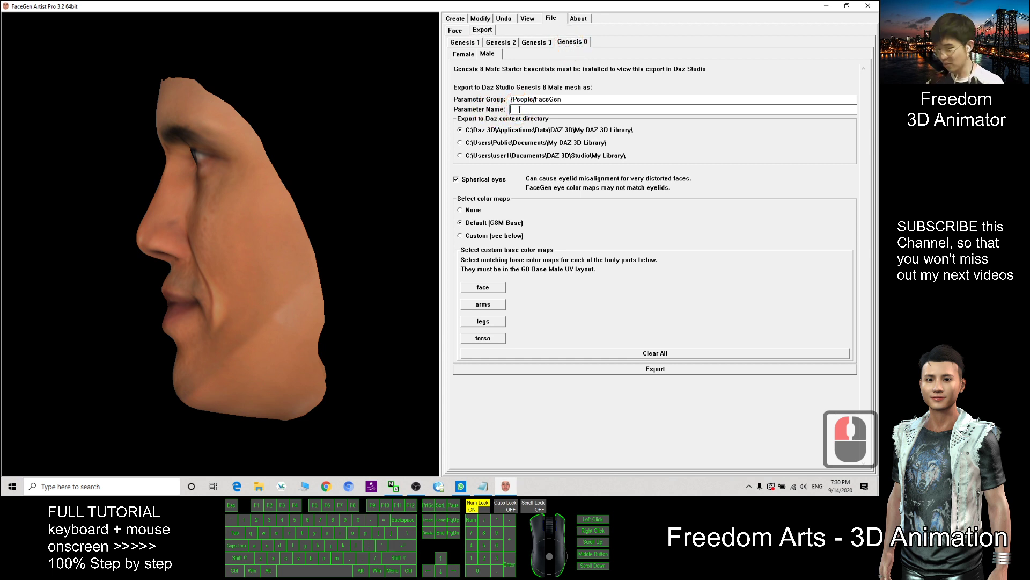
pyautogui.write('o')
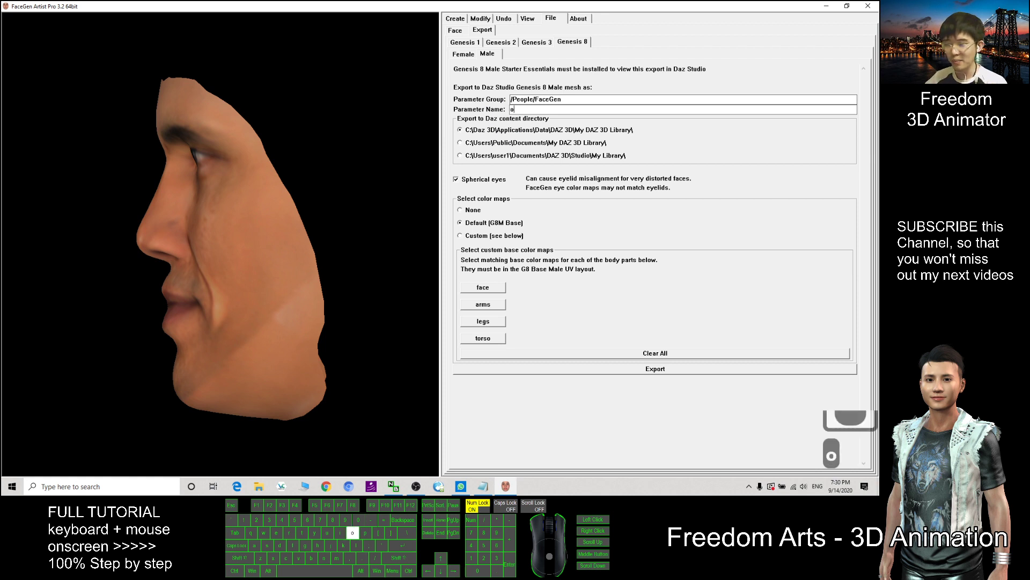
pyautogui.write('bama002')
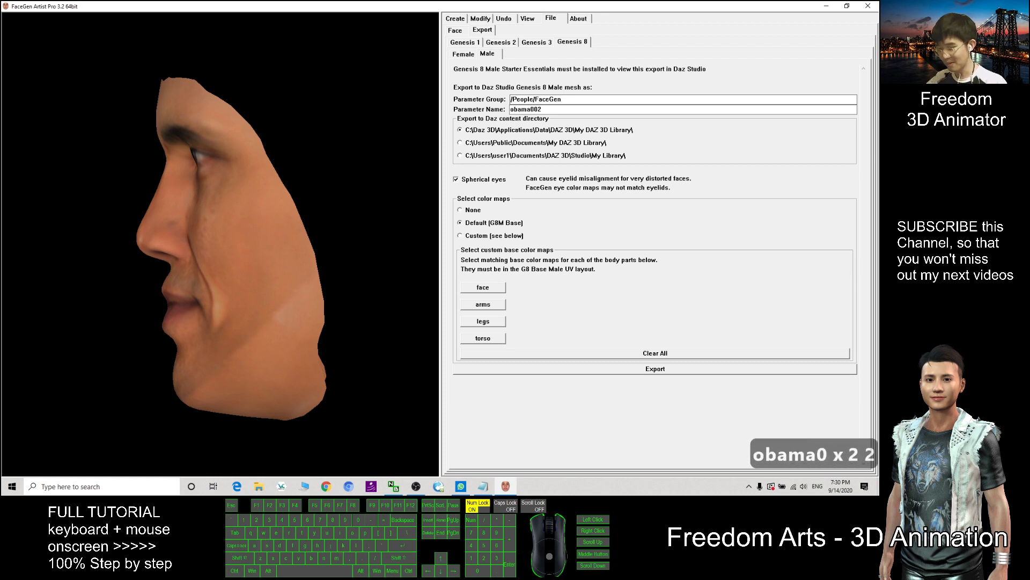
pyautogui.press('BackSpace')
pyautogui.write('3')
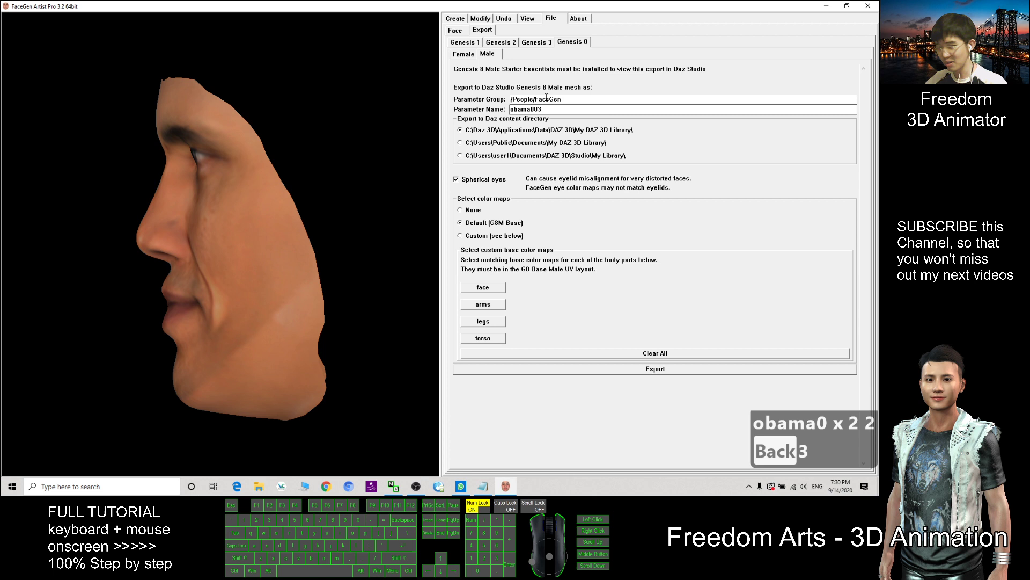
pyautogui.click(553, 109)
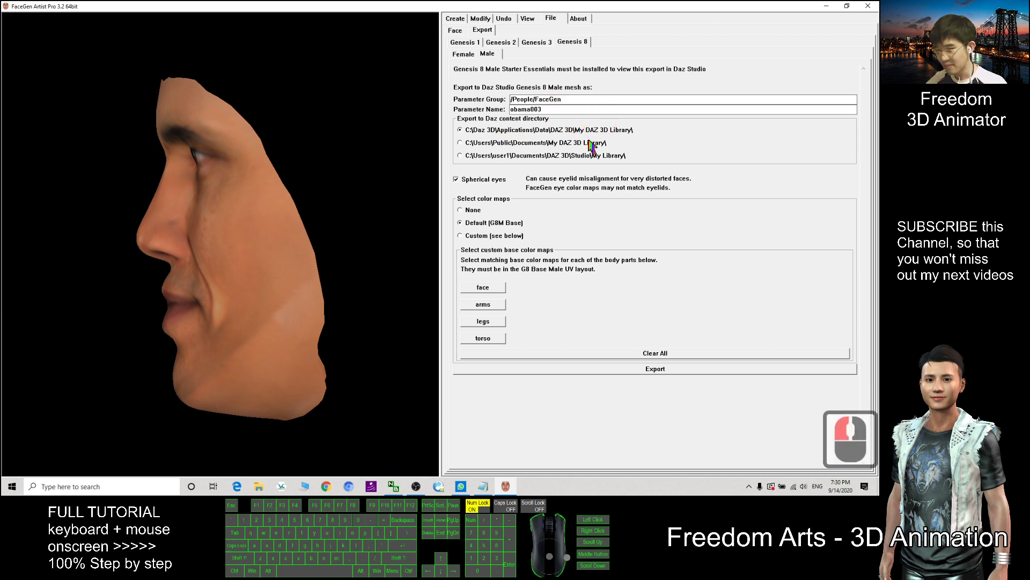
pyautogui.click(658, 370)
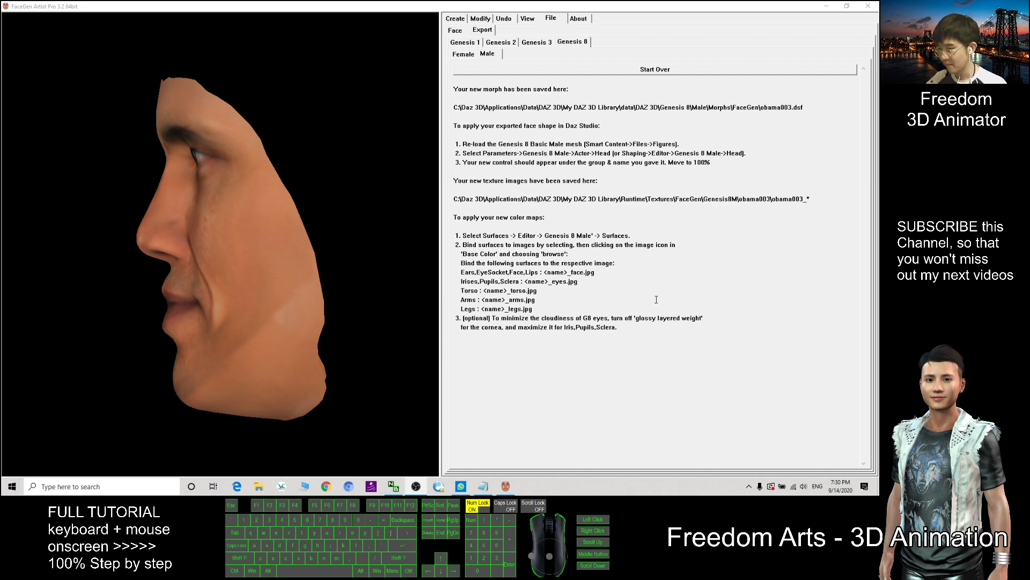
# Search Windows for 'daz', launch DAZ Studio 4.12, and minimize FaceGen.
pyautogui.click(112, 483)
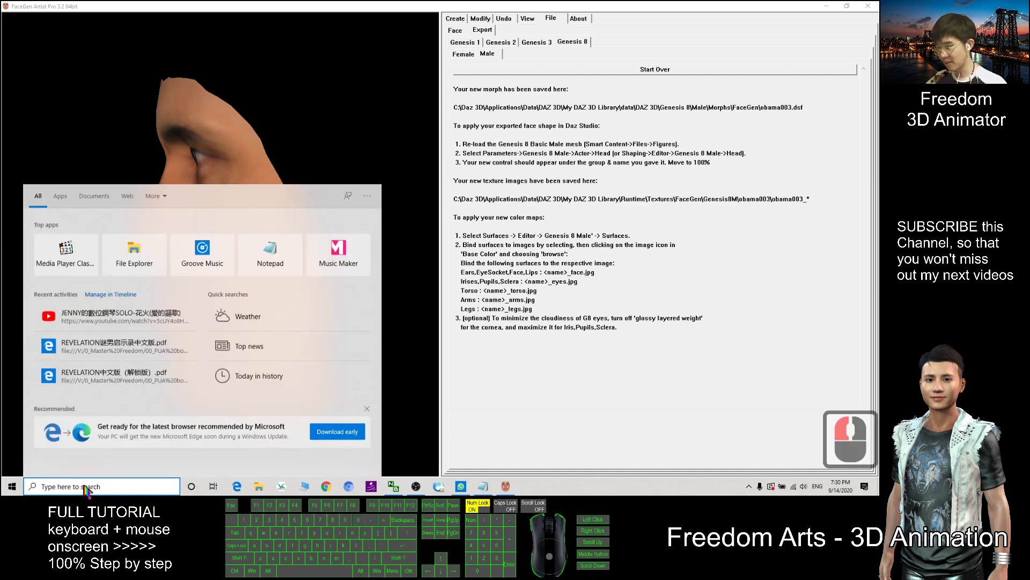
pyautogui.write('daz')
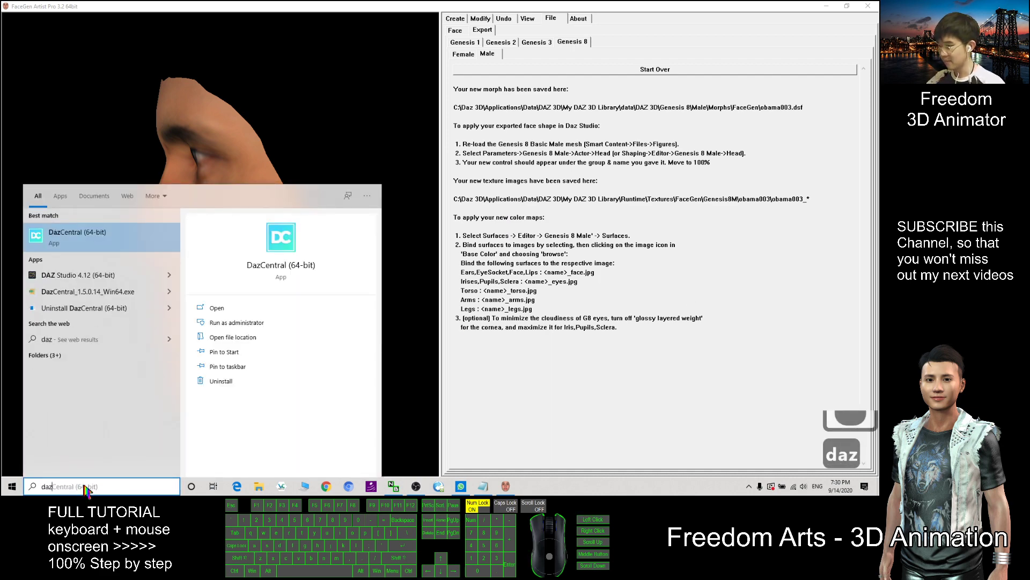
pyautogui.click(80, 278)
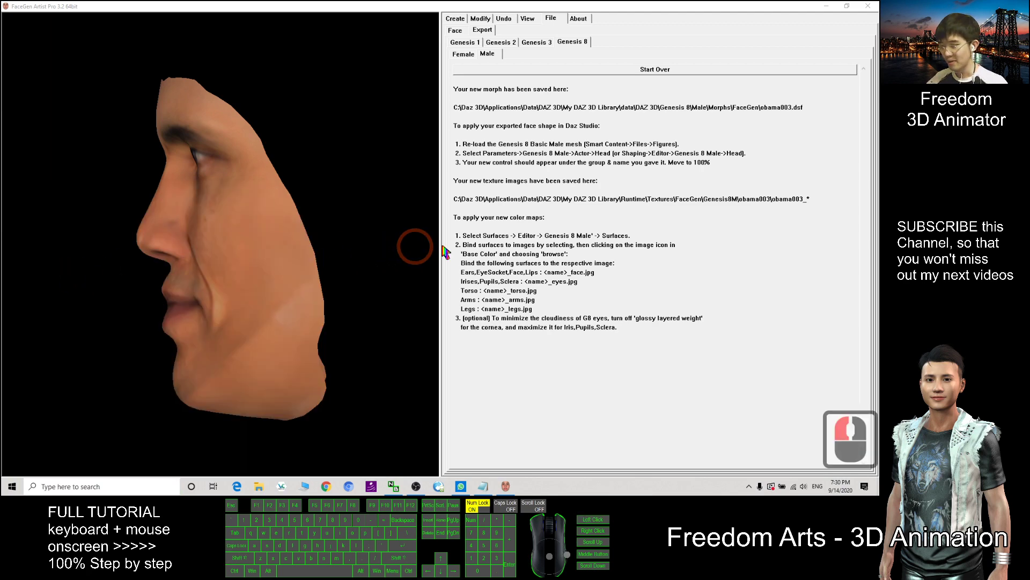
pyautogui.click(826, 6)
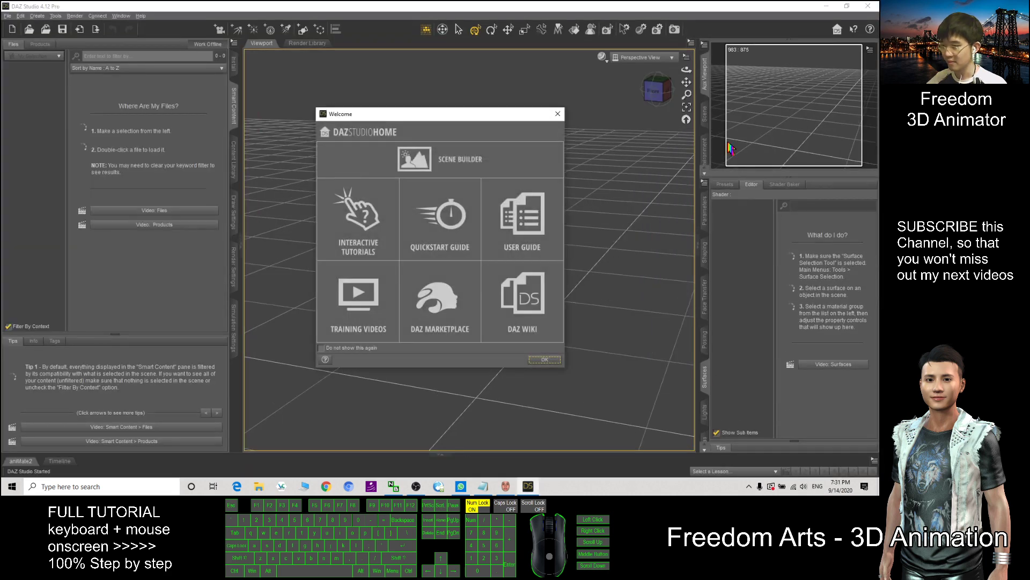
# Dismiss the Welcome screen and load Genesis 8 Male from the Figures category.
pyautogui.click(558, 114)
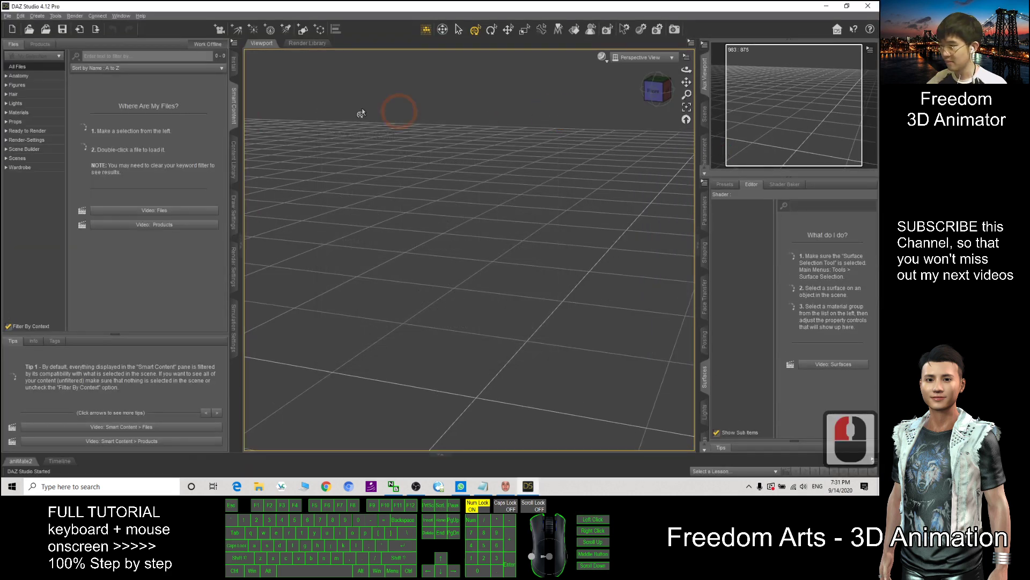
pyautogui.click(18, 85)
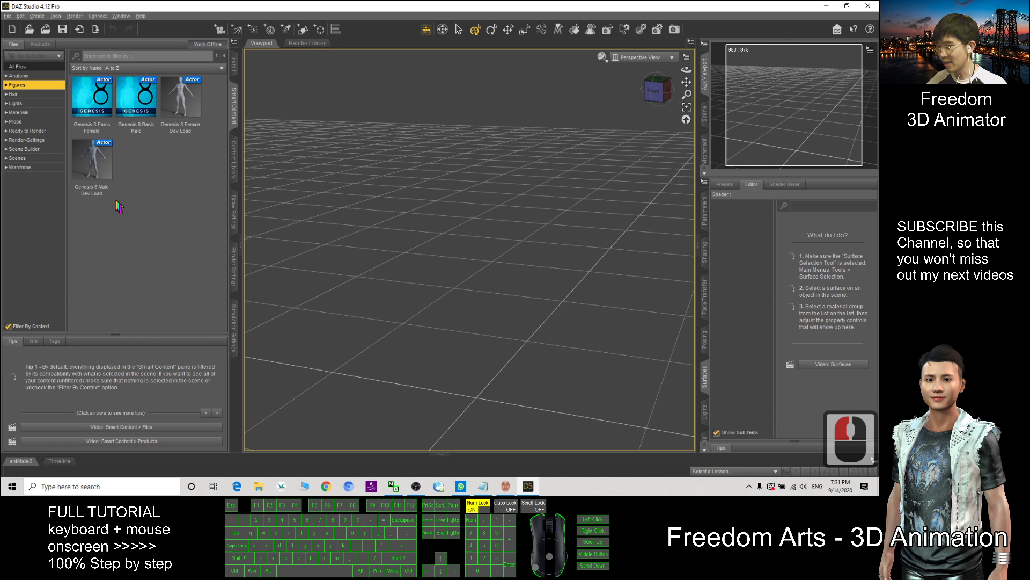
pyautogui.doubleClick(96, 176)
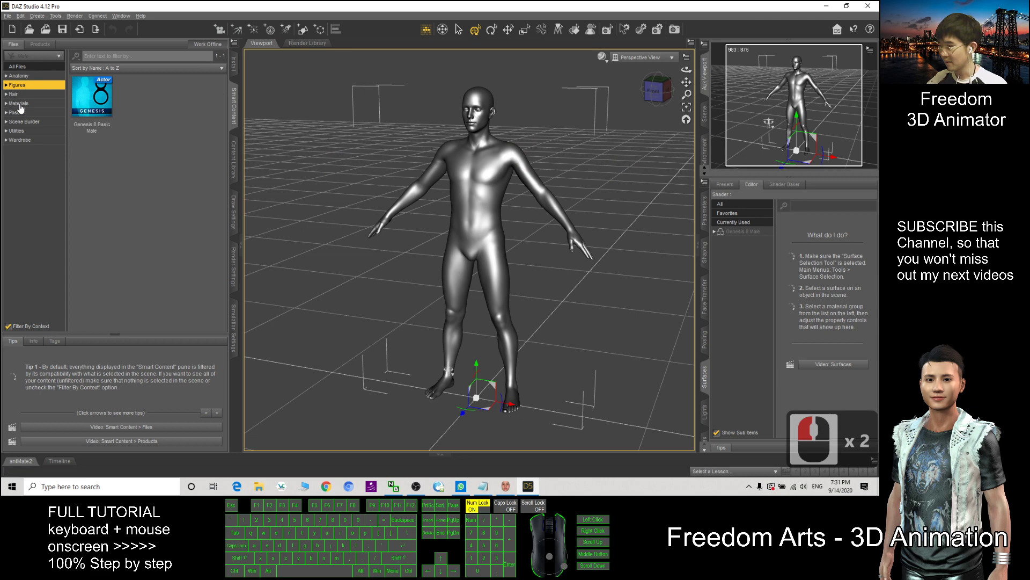
# Apply the Base MAT All Maps skin material preset to the figure.
pyautogui.click(20, 107)
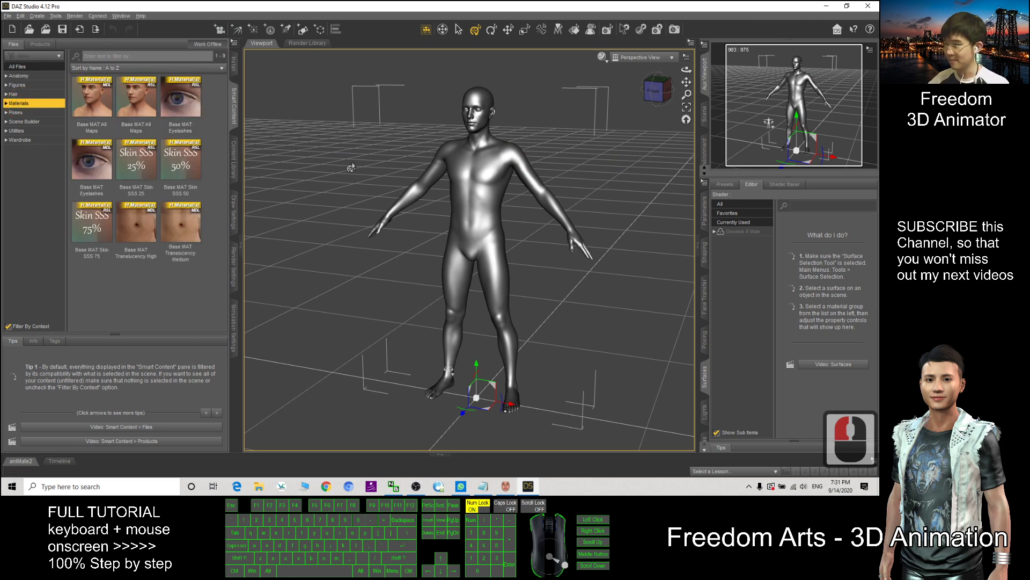
pyautogui.doubleClick(108, 112)
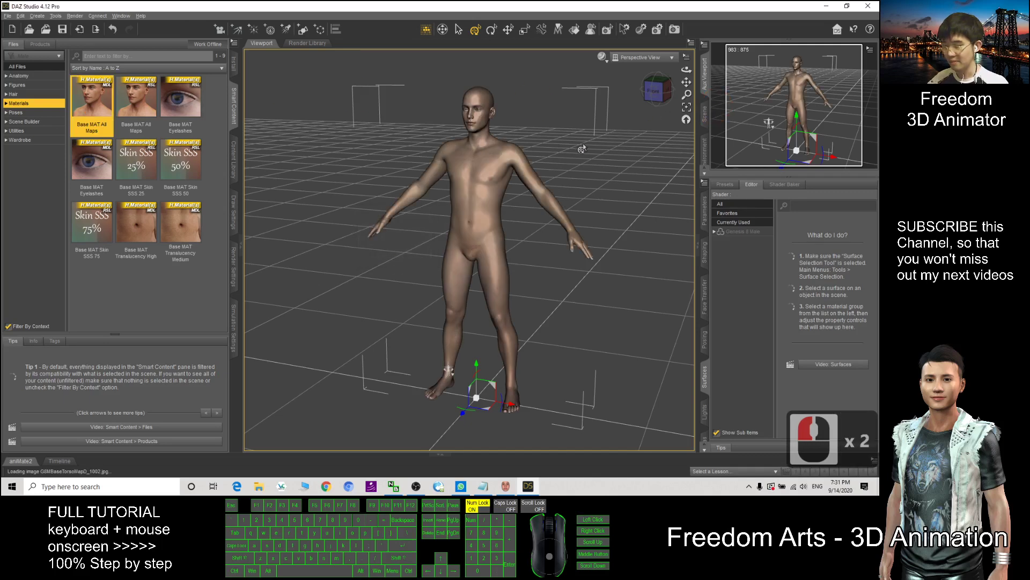
pyautogui.scroll(20, 566, 155)
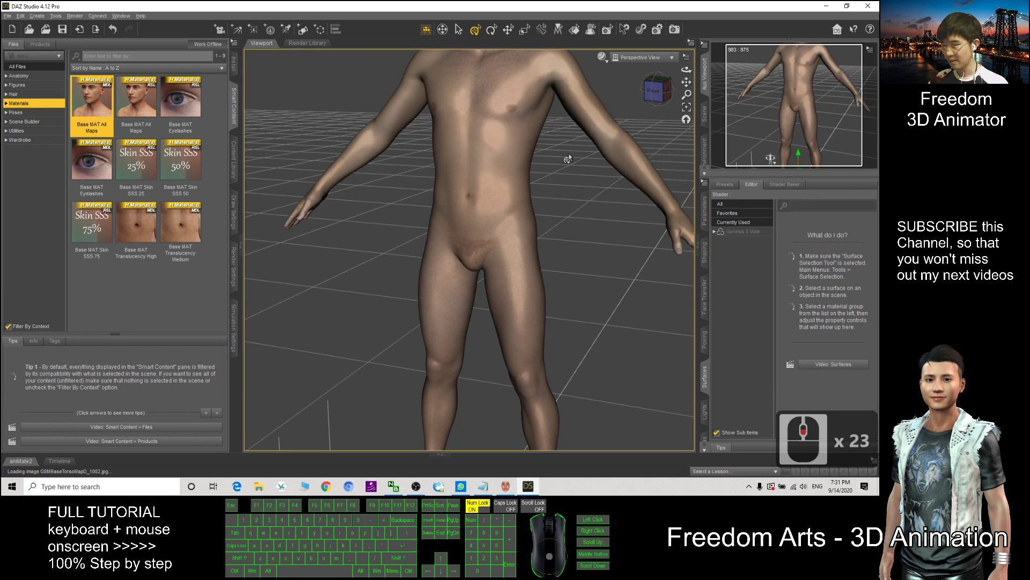
pyautogui.scroll(-7, 570, 159)
pyautogui.scroll(-7, 589, 153)
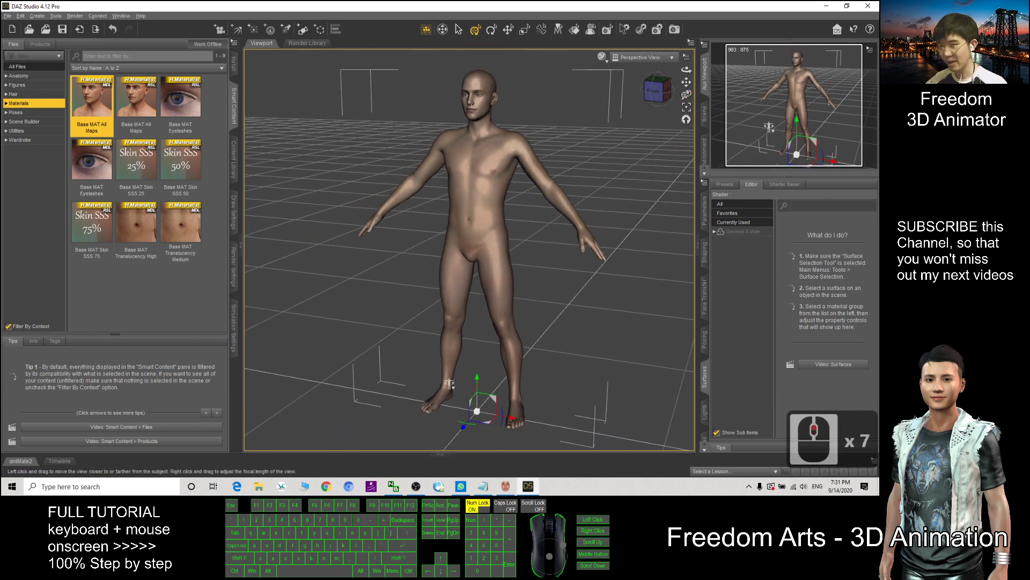
# Frame the full figure, then turn the FaceGen face to a front view.
pyautogui.moveTo(686, 94); pyautogui.dragTo(686, 95)
pyautogui.scroll(-4, 518, 156)
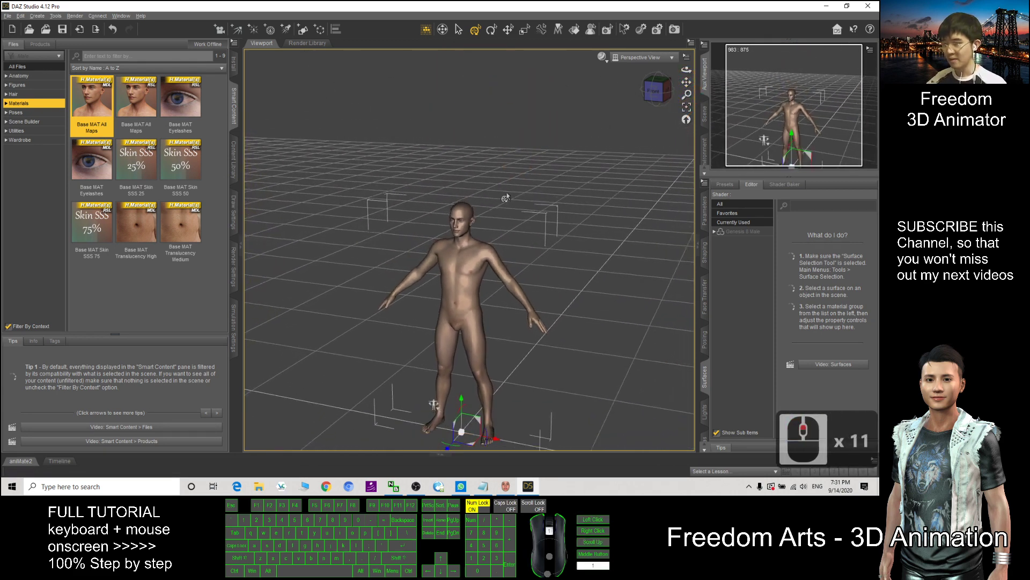
pyautogui.scroll(20, 518, 161)
pyautogui.click(506, 486)
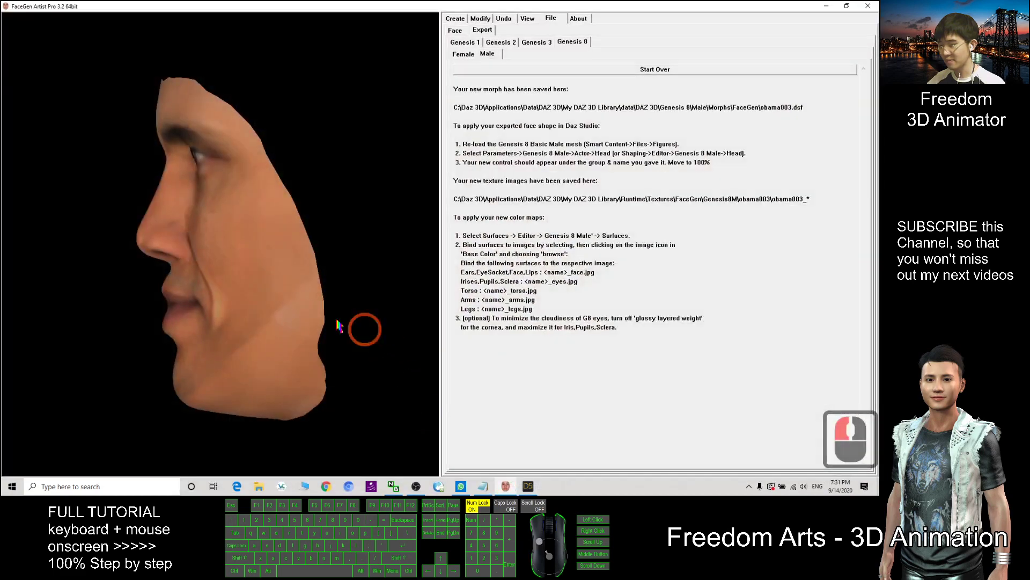
pyautogui.moveTo(361, 329); pyautogui.dragTo(480, 308)
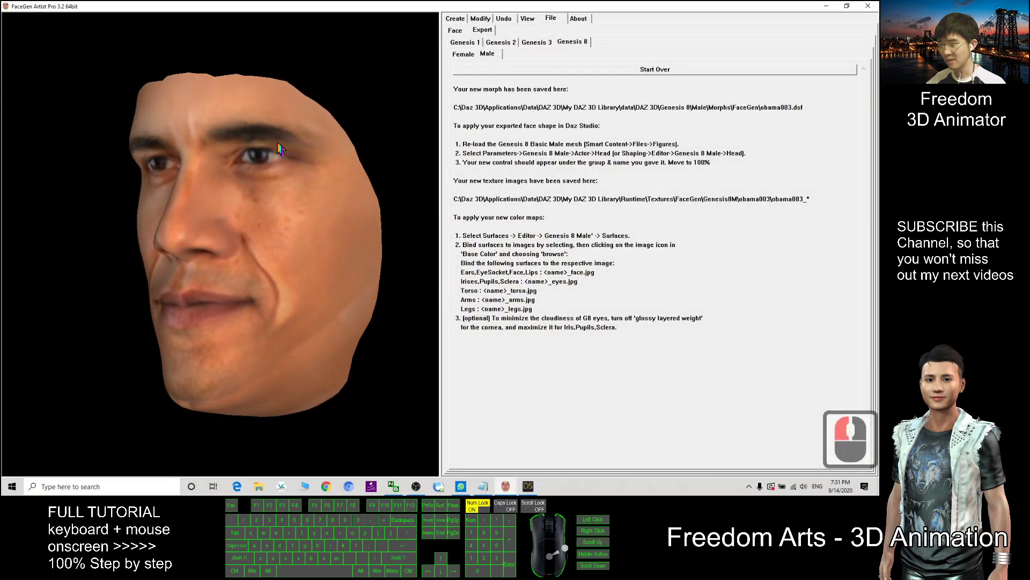
# Minimize FaceGen and frame the figure's head in the DAZ viewport.
pyautogui.click(825, 8)
pyautogui.scroll(-3, 519, 164)
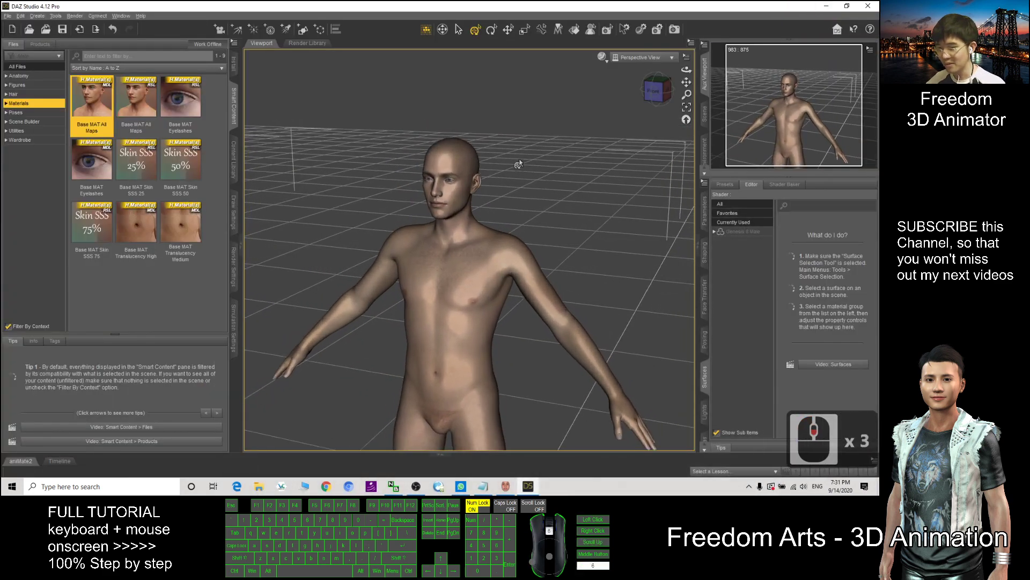
pyautogui.scroll(-10, 519, 165)
pyautogui.scroll(4, 519, 165)
pyautogui.scroll(-3, 519, 164)
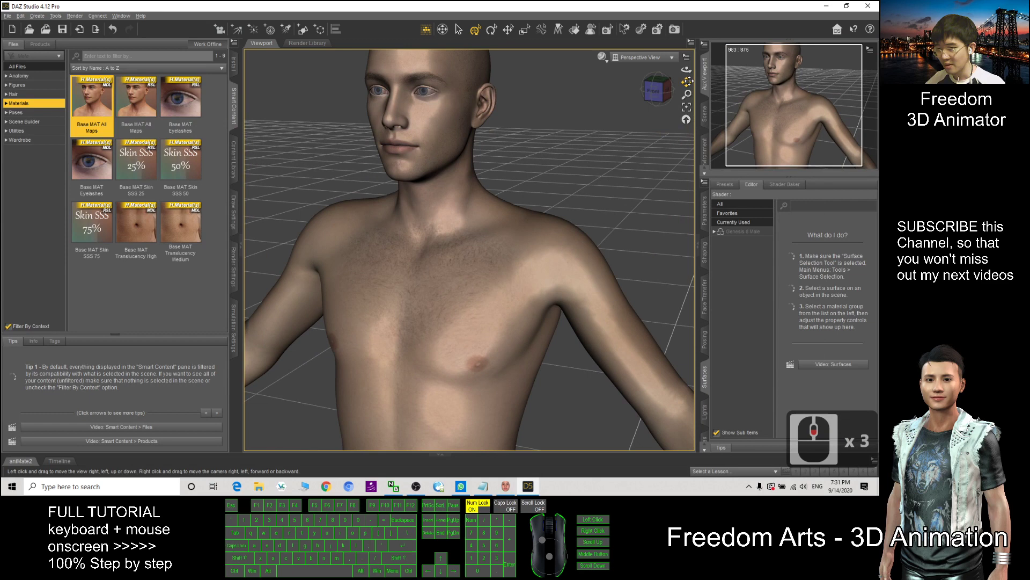
pyautogui.moveTo(687, 81); pyautogui.dragTo(682, 186)
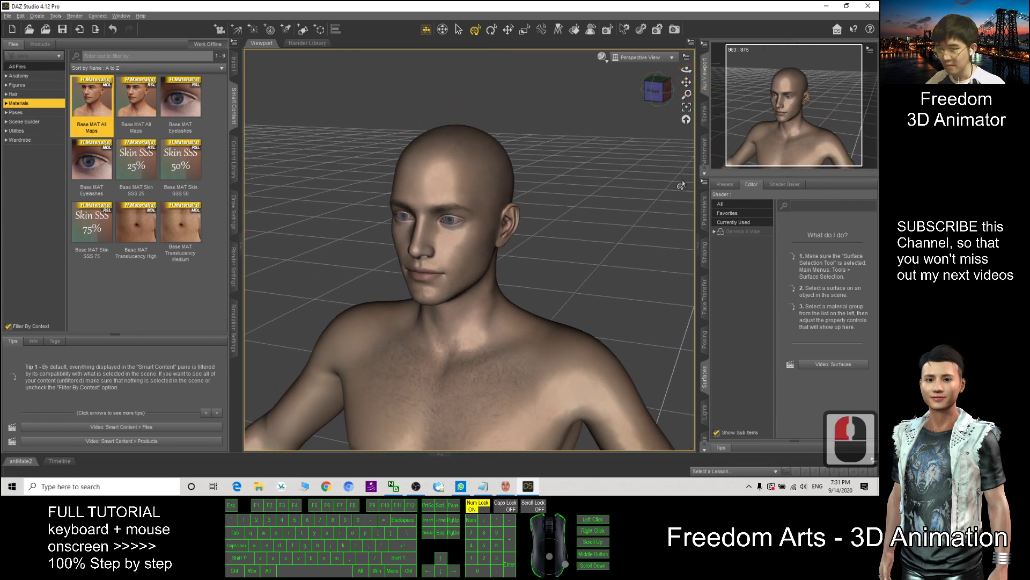
# Show all Genesis 8 Male properties in the Parameters pane.
pyautogui.click(705, 215)
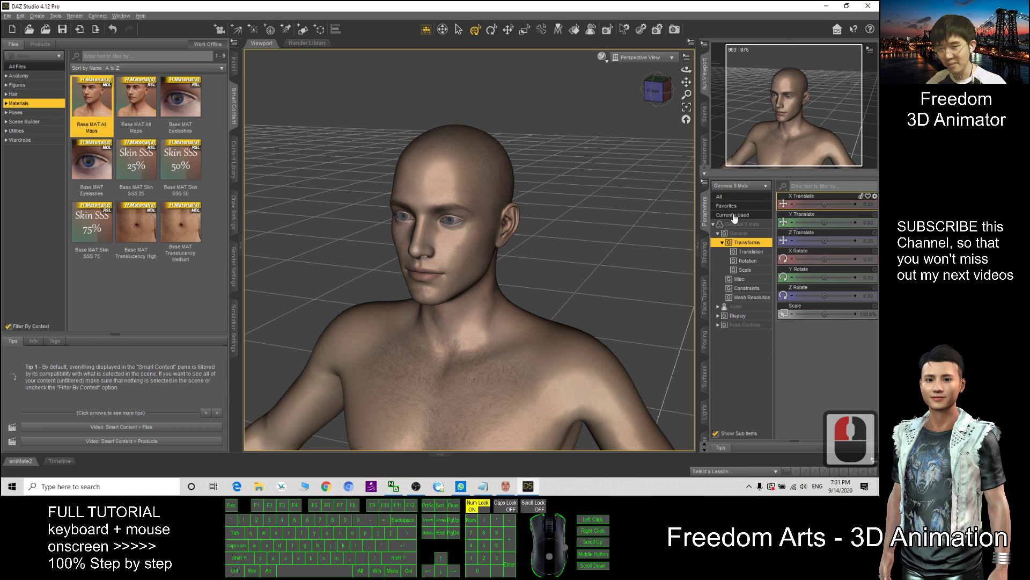
pyautogui.click(736, 186)
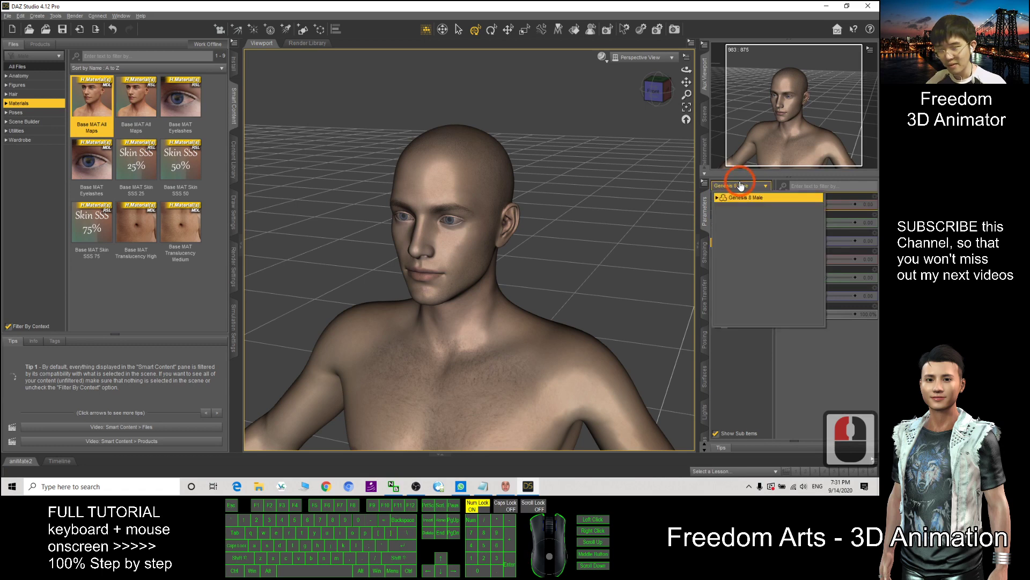
pyautogui.click(743, 199)
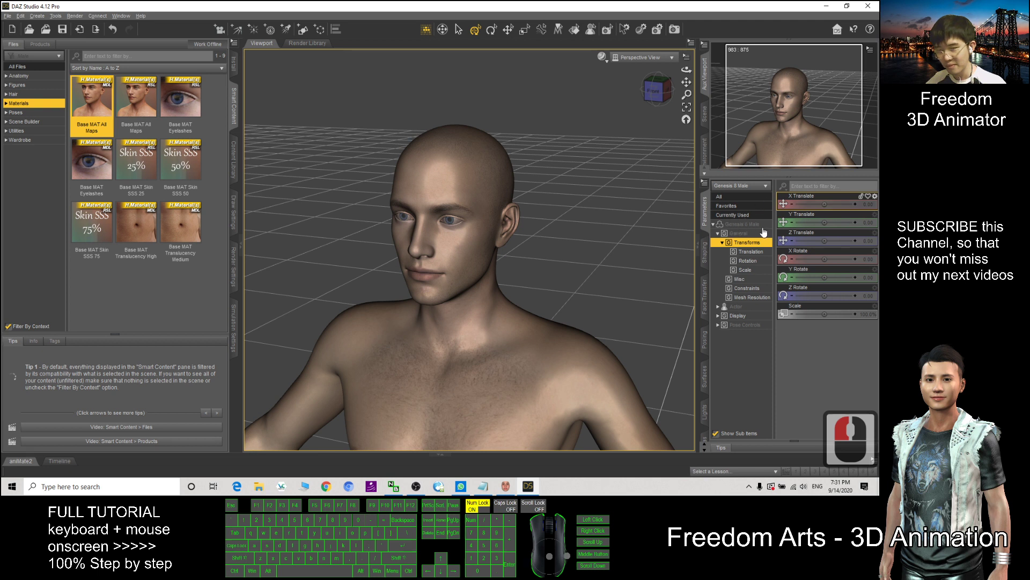
pyautogui.click(743, 225)
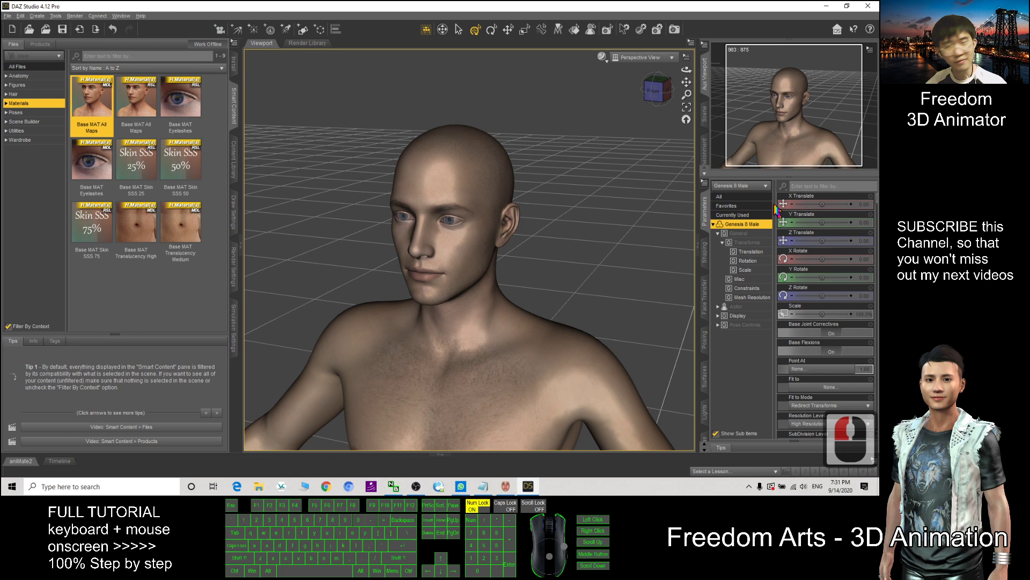
# Filter parameters for 'obama', set obama003 to 100%, and return to FaceGen.
pyautogui.click(819, 186)
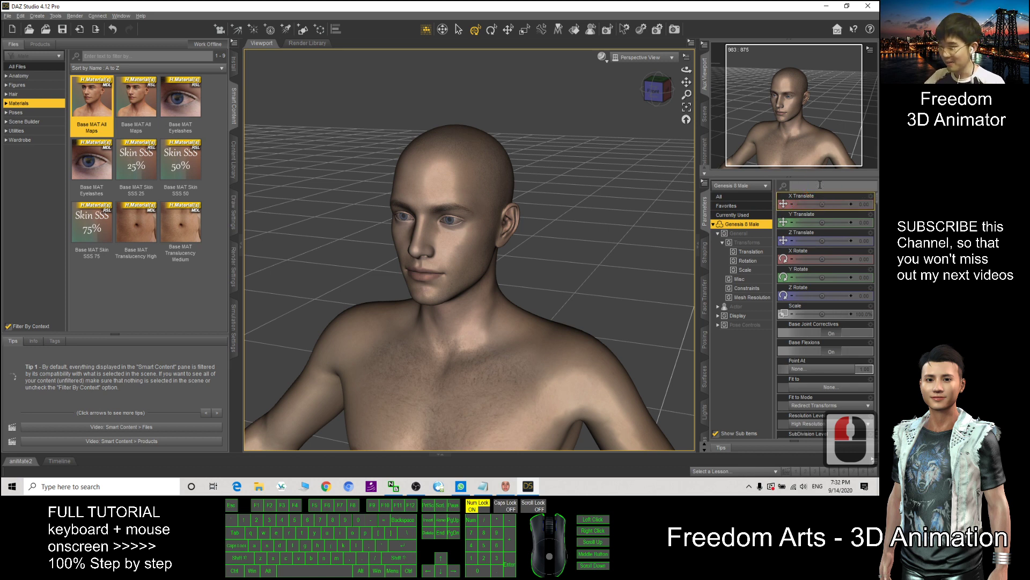
pyautogui.write('obma')
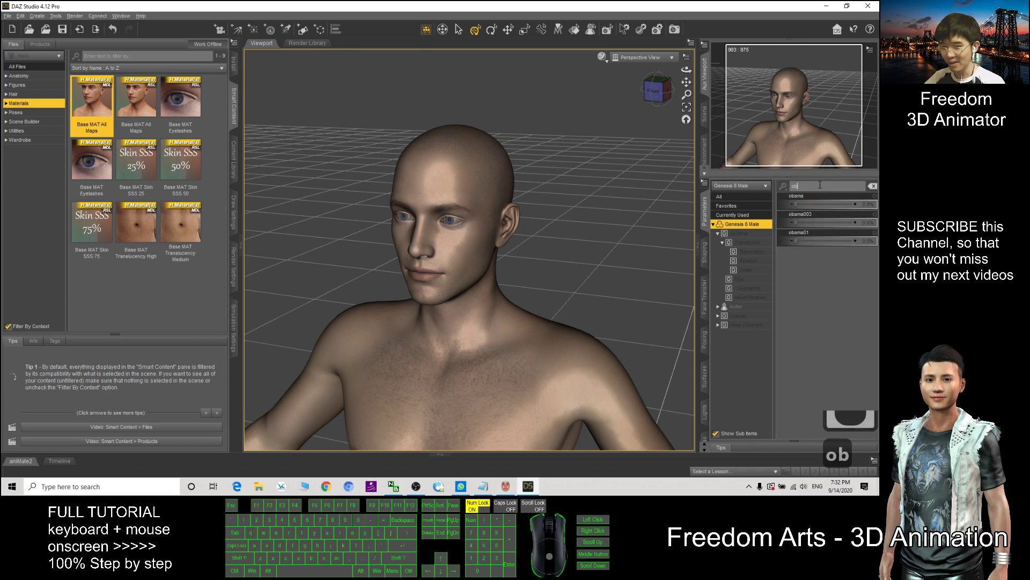
pyautogui.press('BackSpace')
pyautogui.press('BackSpace')
pyautogui.write('ama')
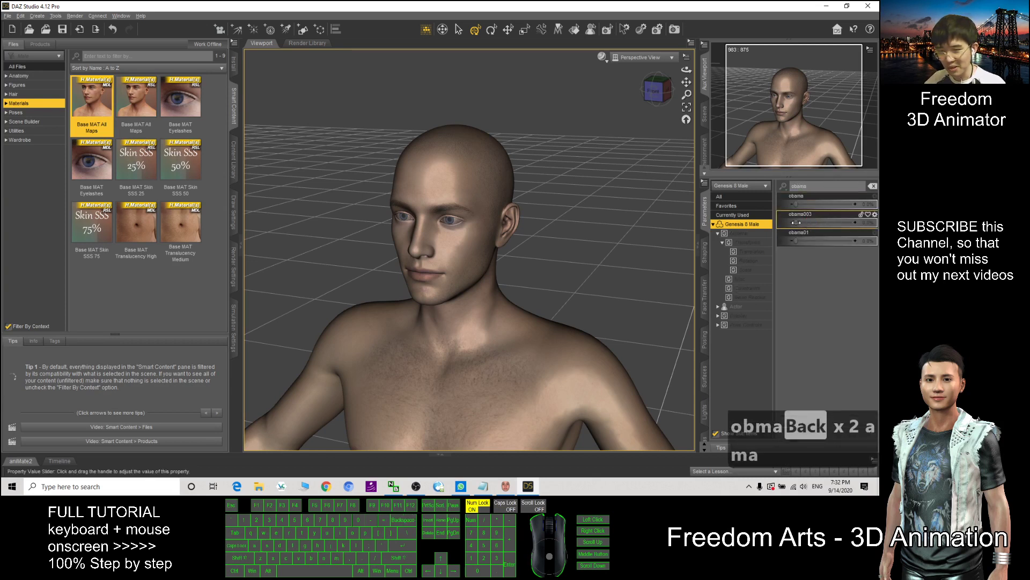
pyautogui.moveTo(796, 223); pyautogui.dragTo(880, 214)
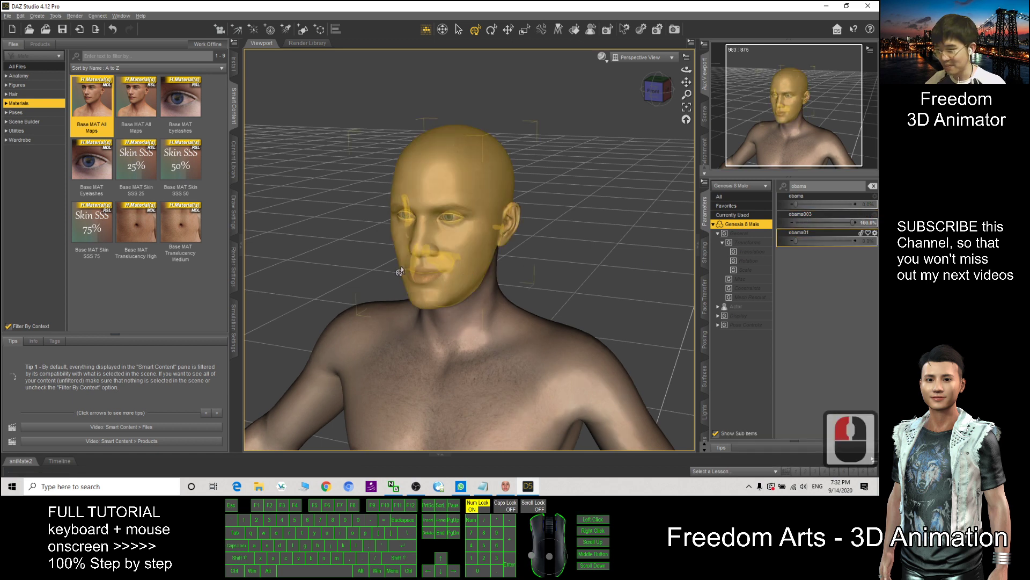
pyautogui.moveTo(687, 70); pyautogui.dragTo(685, 69)
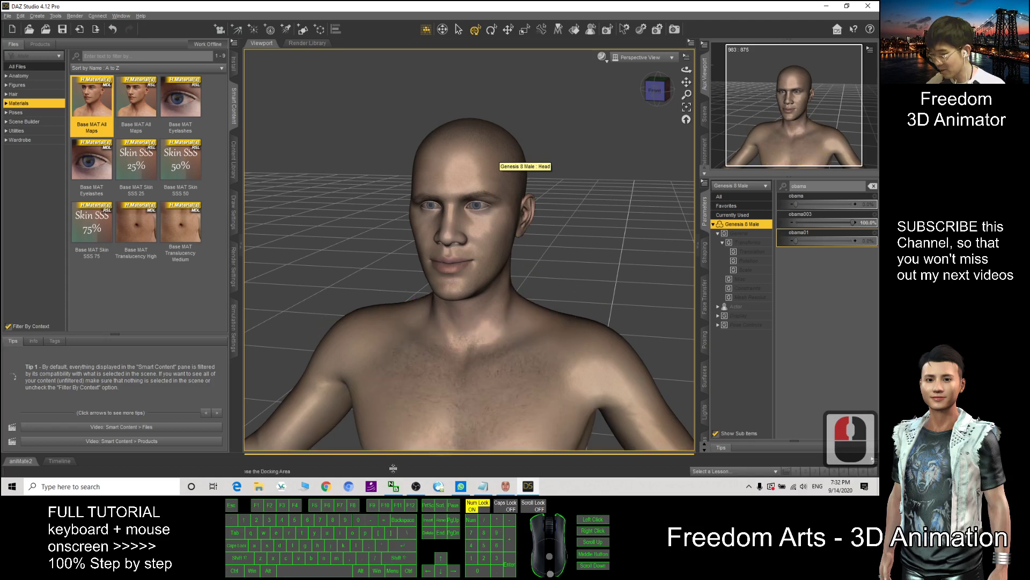
pyautogui.click(507, 486)
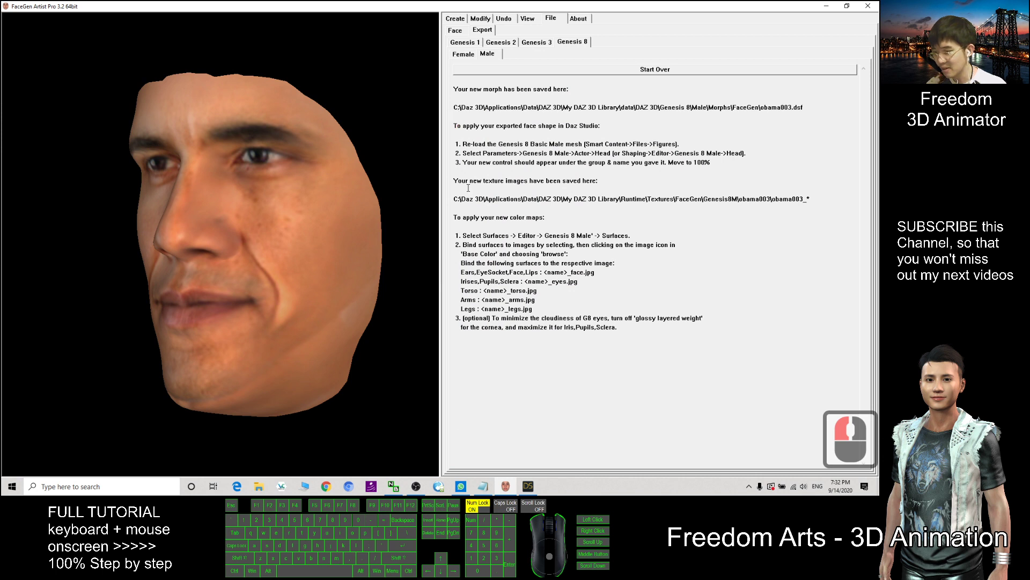
# Copy the saved texture folder path from FaceGen's export results.
pyautogui.moveTo(499, 180); pyautogui.dragTo(590, 182)
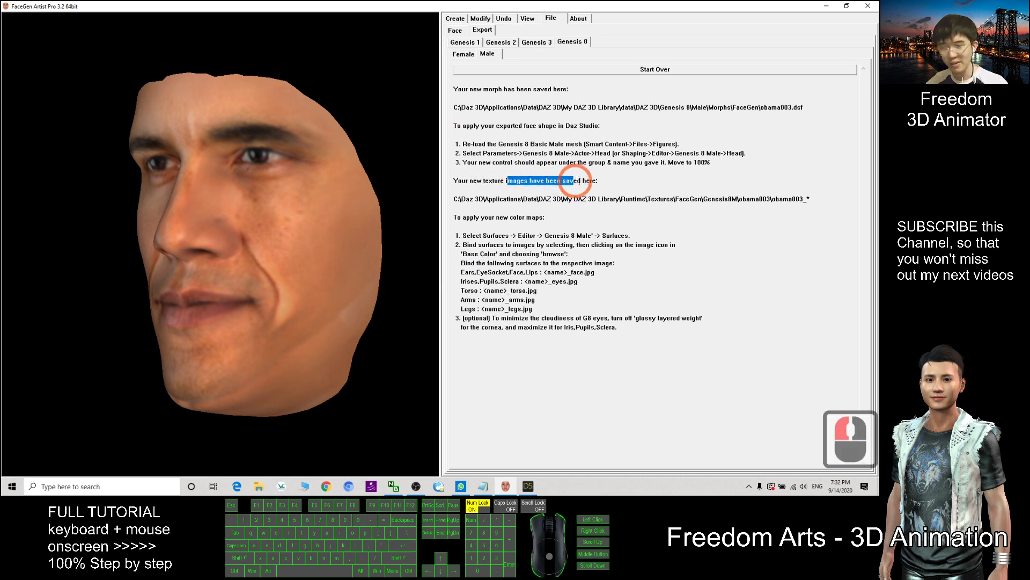
pyautogui.click(475, 203)
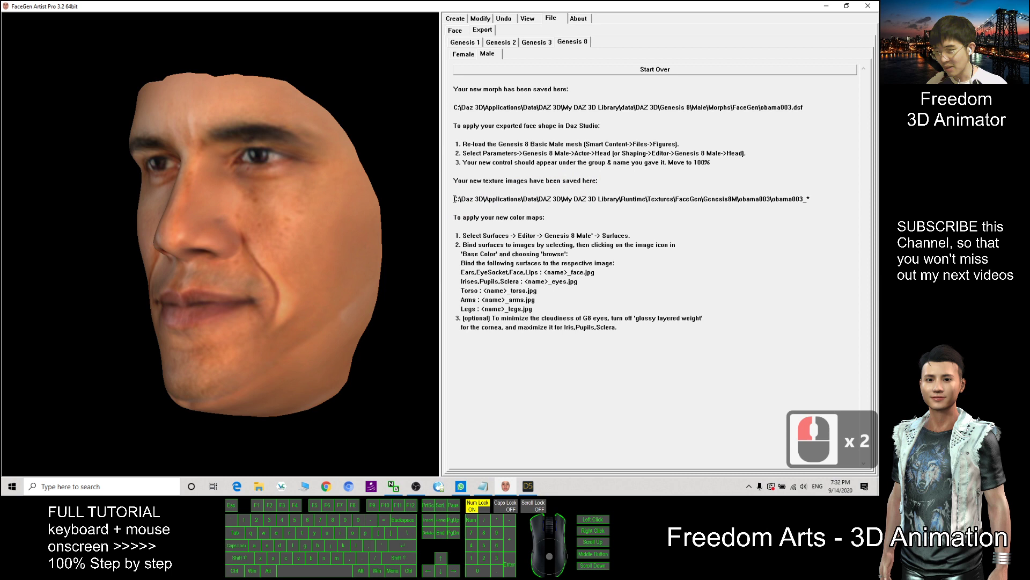
pyautogui.moveTo(456, 198); pyautogui.dragTo(805, 202)
pyautogui.hotkey('ctrl', 'c')
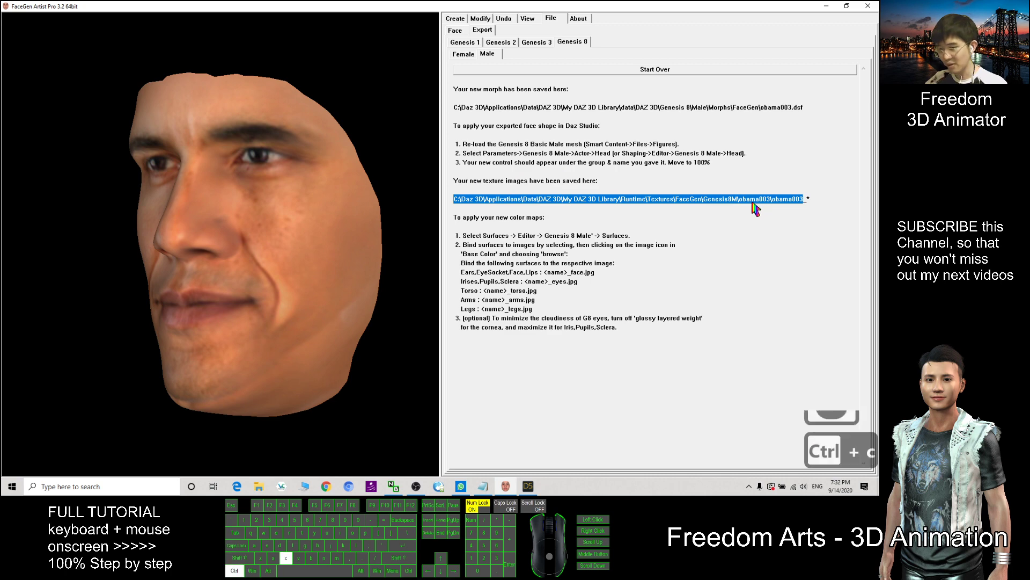
# Paste the texture path into a new File Explorer window, closing it when it freezes.
pyautogui.click(826, 6)
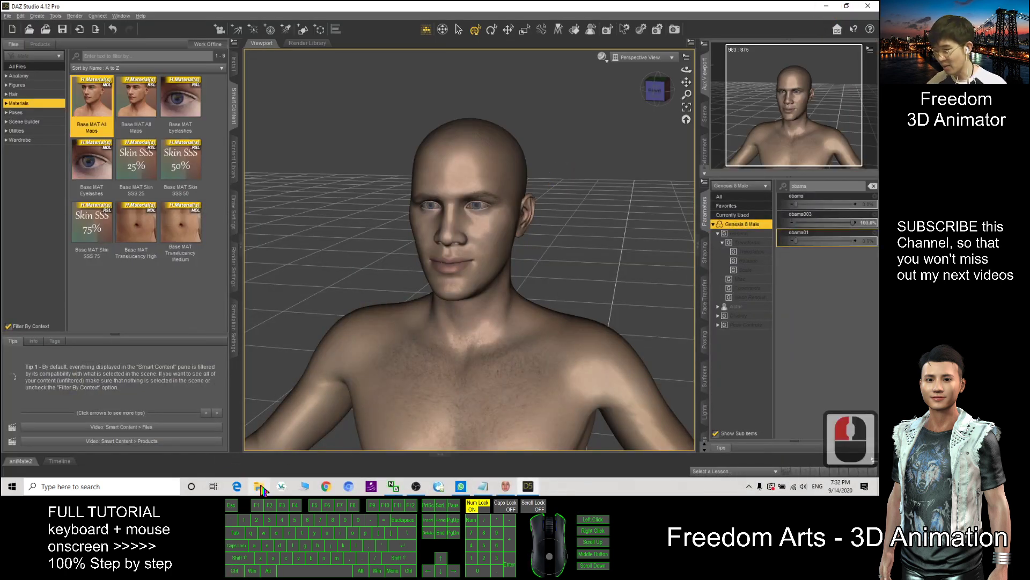
pyautogui.rightClick(261, 487)
pyautogui.click(229, 453)
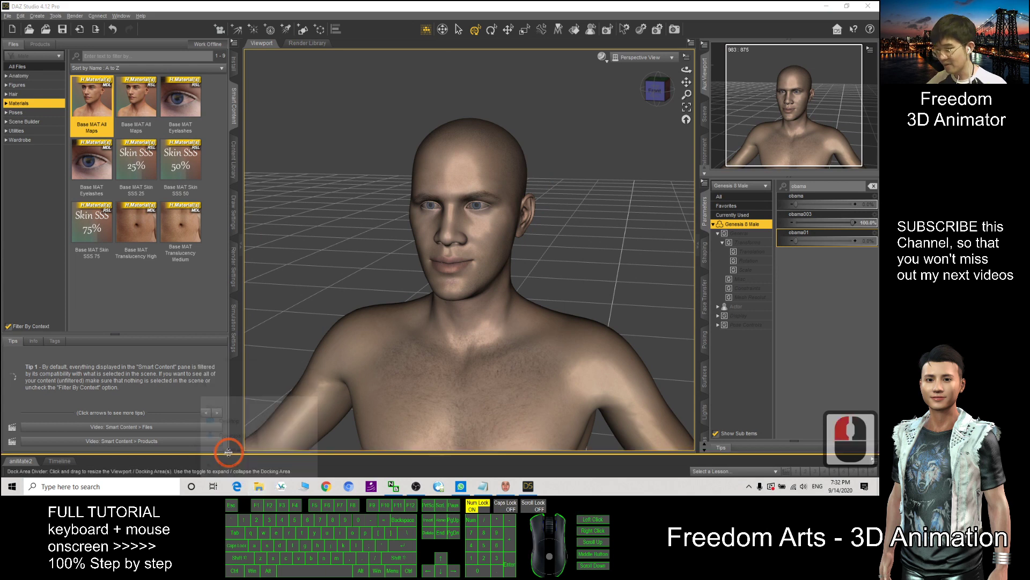
pyautogui.click(213, 150)
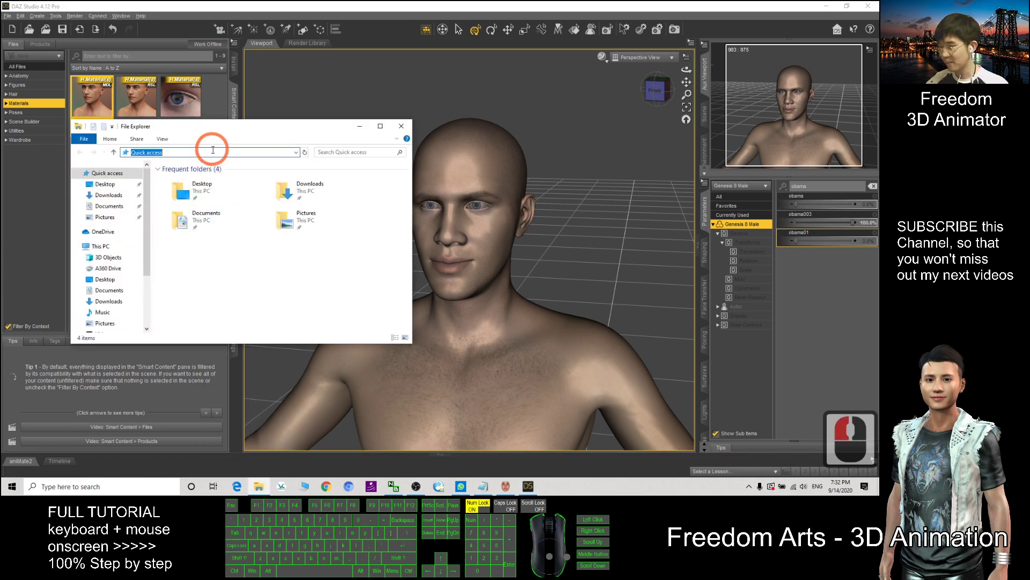
pyautogui.hotkey('ctrl', 'v')
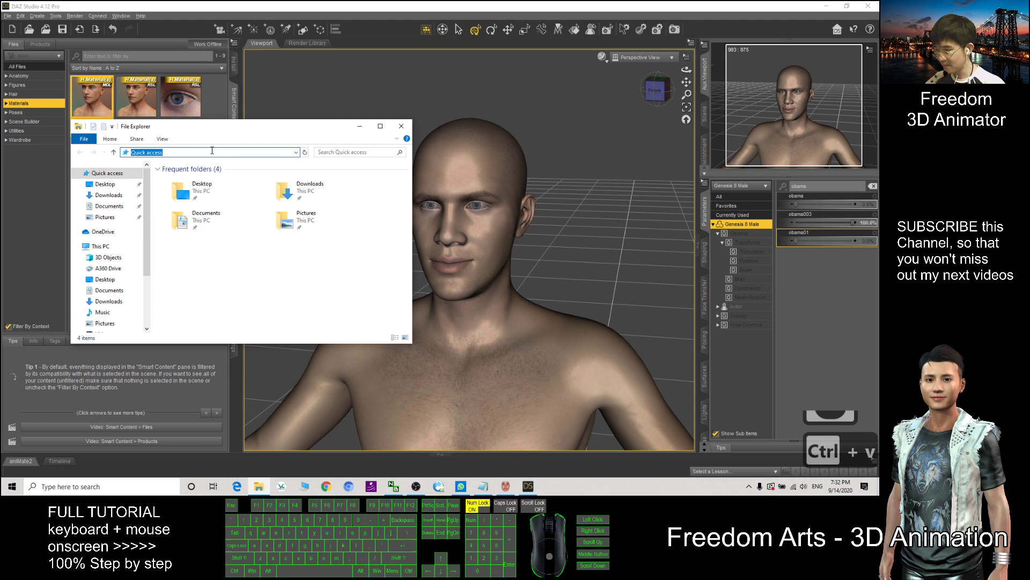
pyautogui.click(241, 124)
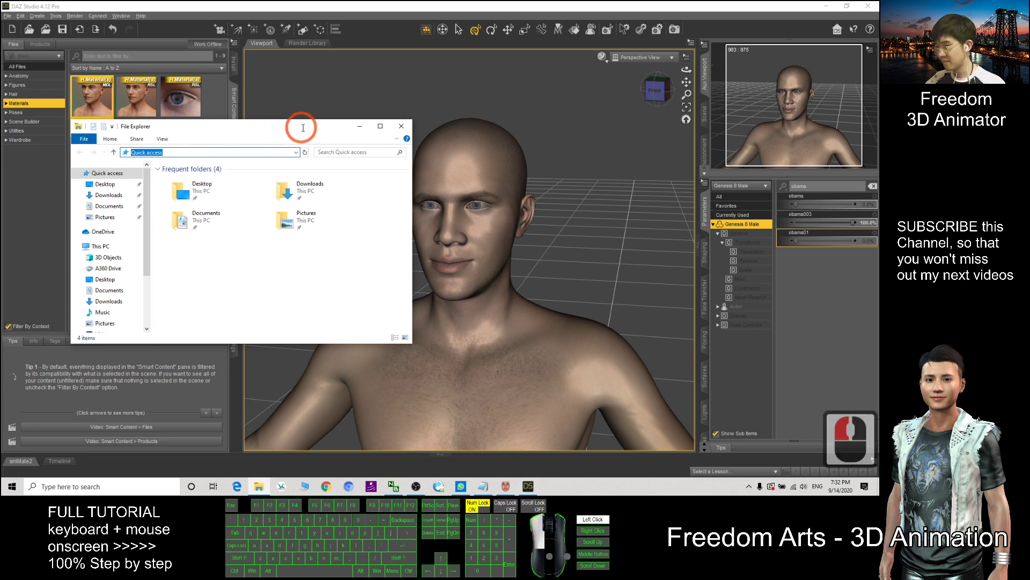
pyautogui.scroll(4, 149, 155)
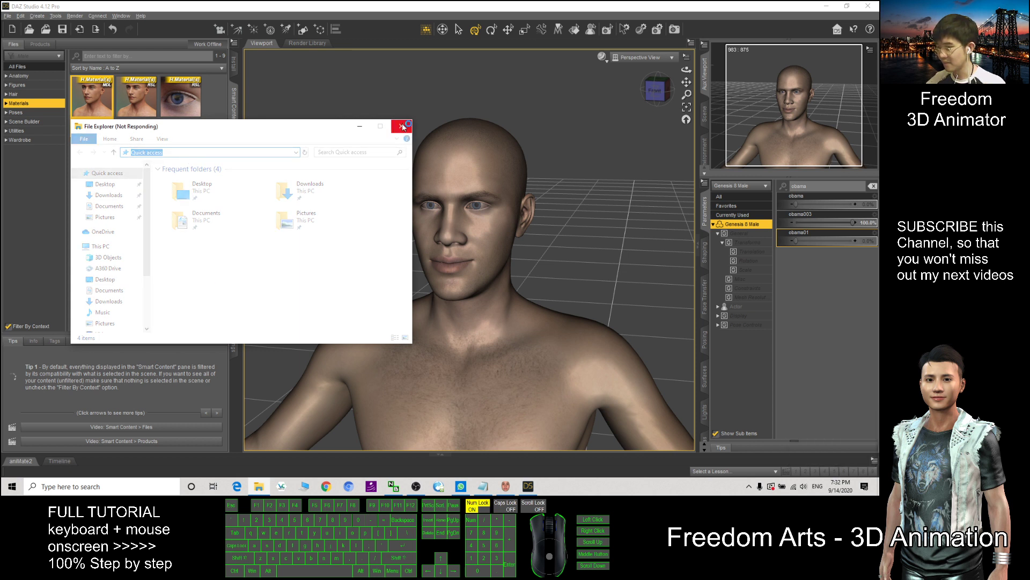
pyautogui.click(334, 138)
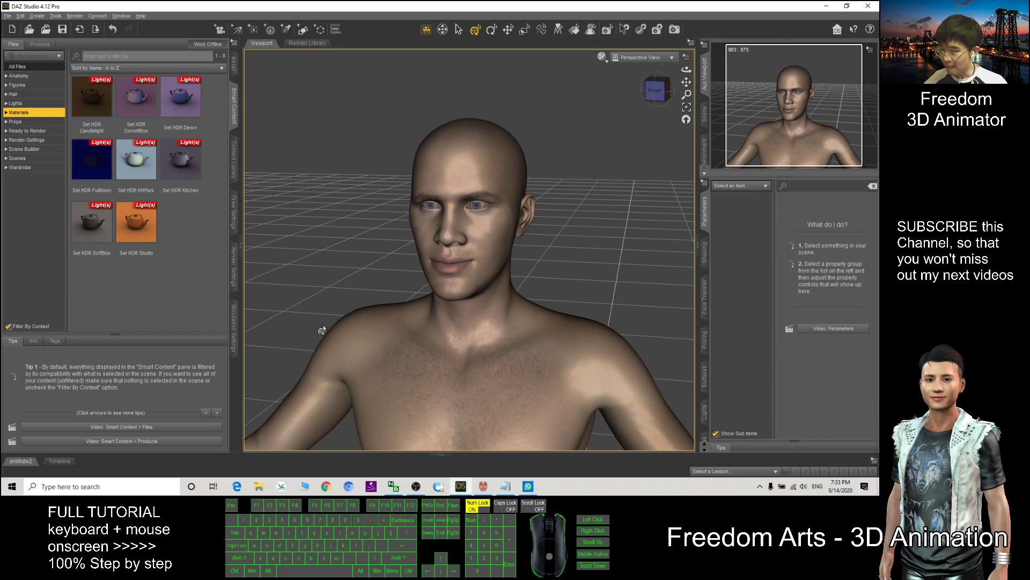
# Open a fresh File Explorer window at the pasted texture path, then return to FaceGen Artist Pro.
pyautogui.rightClick(258, 491)
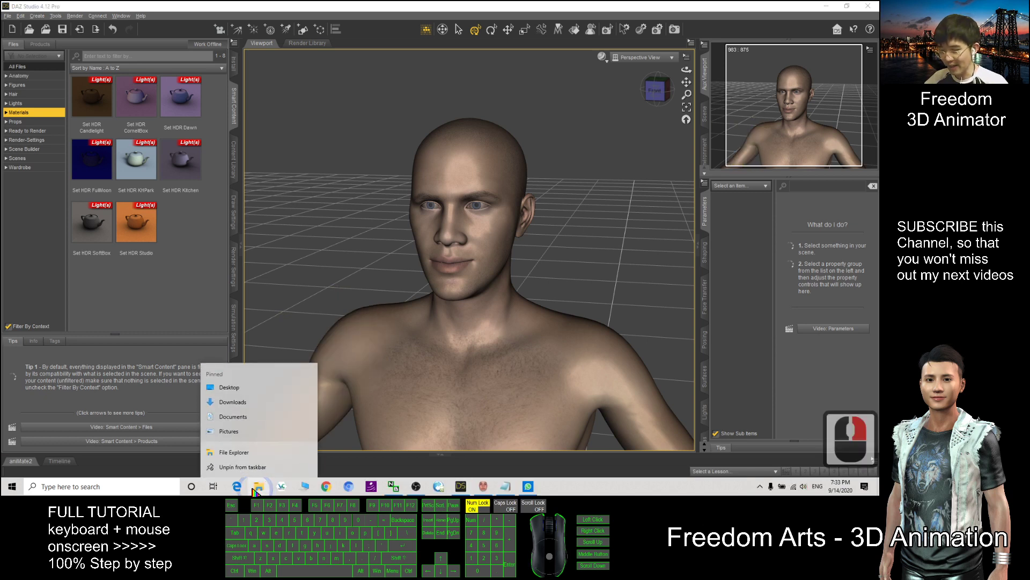
pyautogui.click(220, 452)
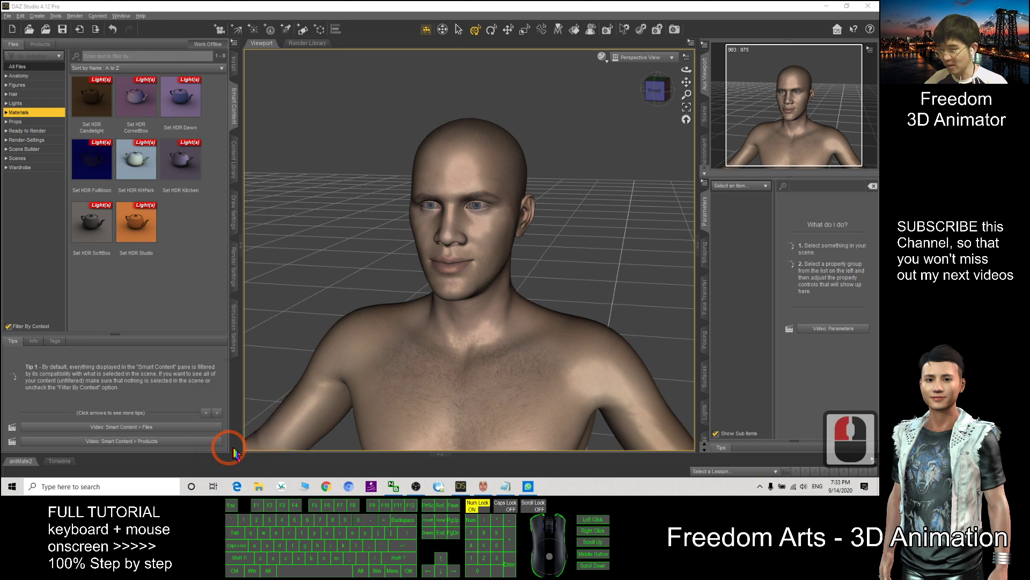
pyautogui.click(234, 152)
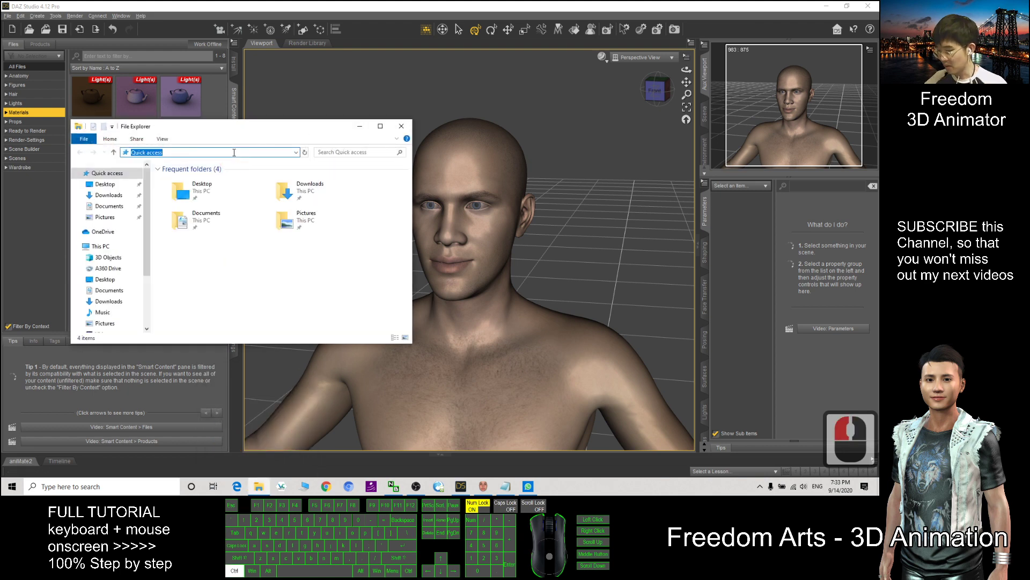
pyautogui.hotkey('ctrl', 'v')
pyautogui.click(281, 130)
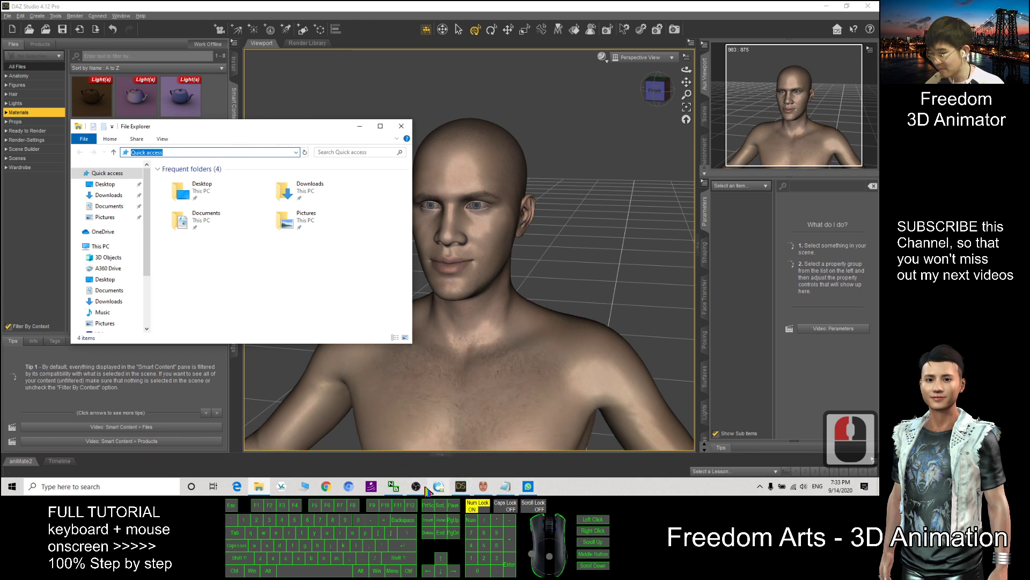
pyautogui.click(484, 486)
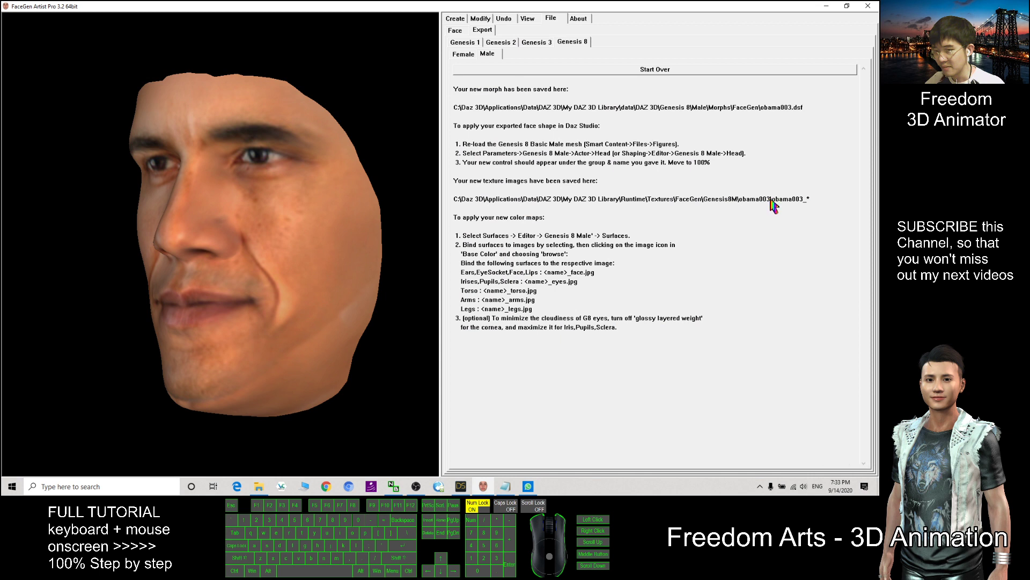
# Copy the saved texture path up to the obama003 folder.
pyautogui.click(457, 200)
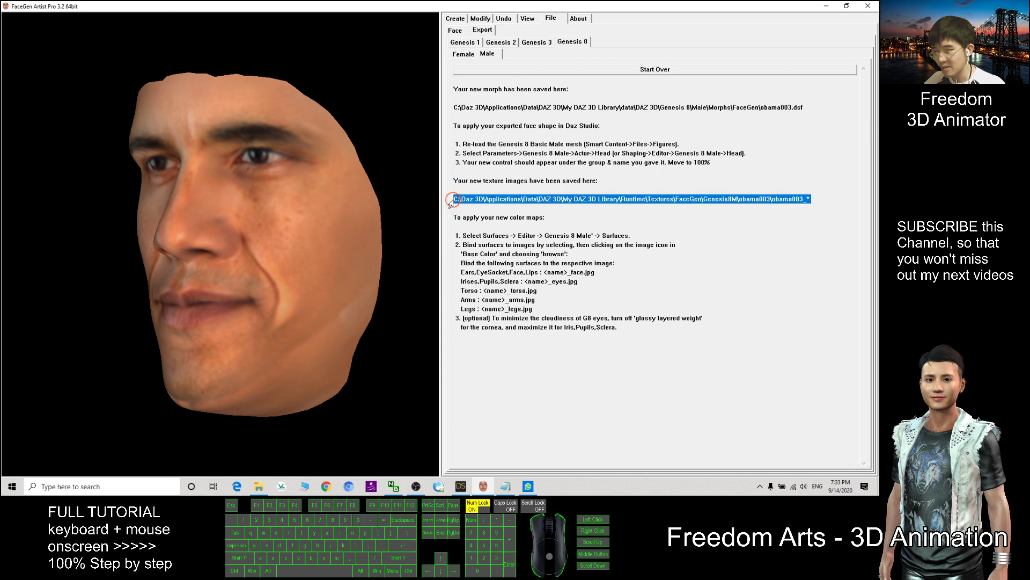
pyautogui.doubleClick(457, 200)
pyautogui.moveTo(454, 199); pyautogui.dragTo(773, 200)
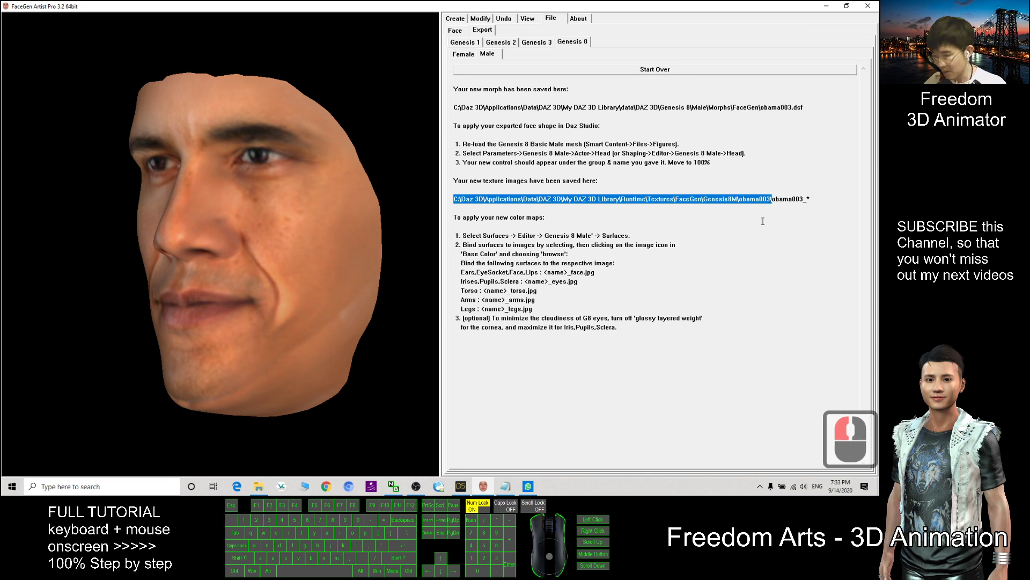
pyautogui.hotkey('ctrl', 'c')
# Open File Explorer at the pasted obama003 texture folder.
pyautogui.click(259, 487)
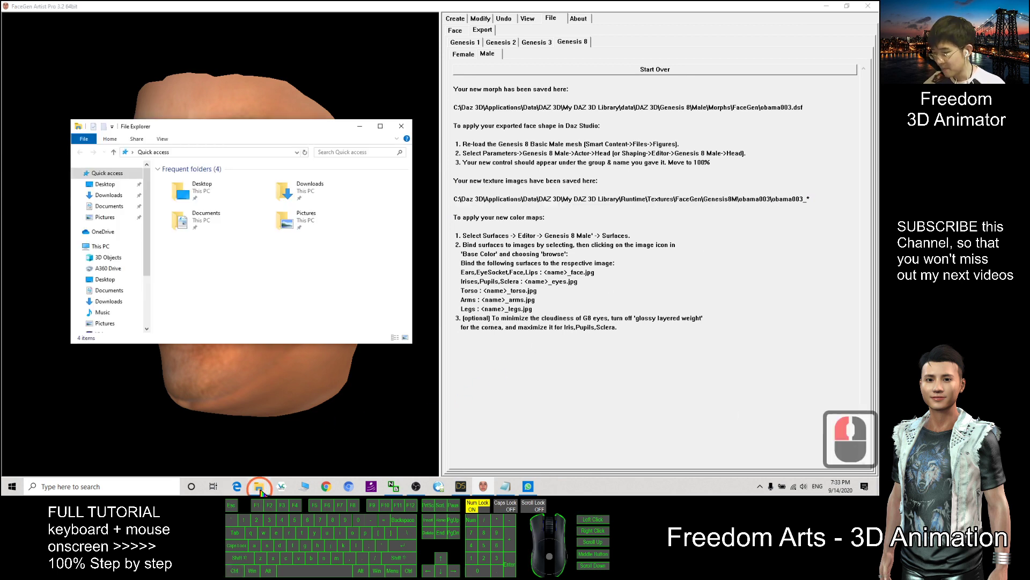
pyautogui.click(198, 152)
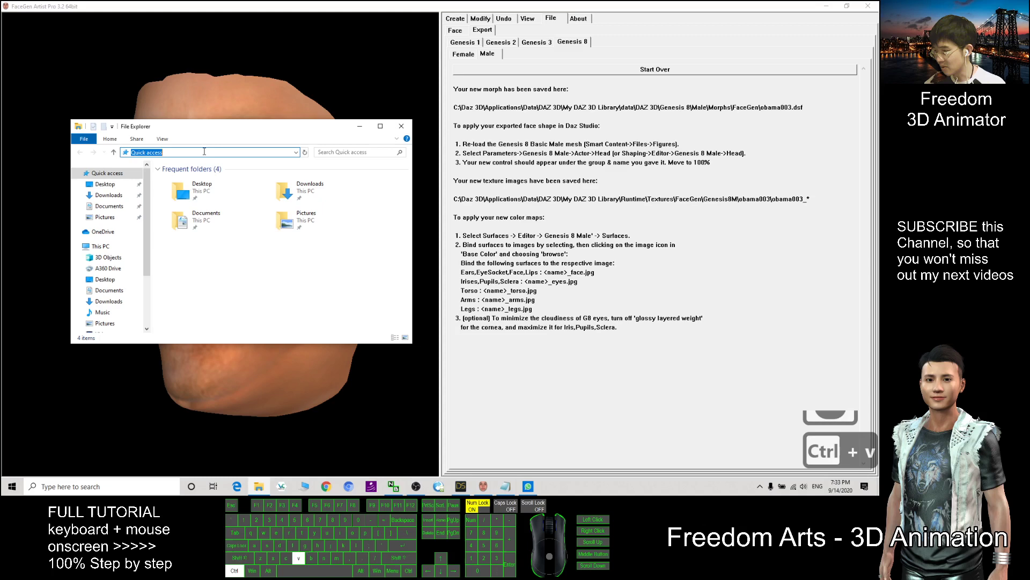
pyautogui.hotkey('ctrl', 'v')
pyautogui.moveTo(306, 138); pyautogui.dragTo(449, 181)
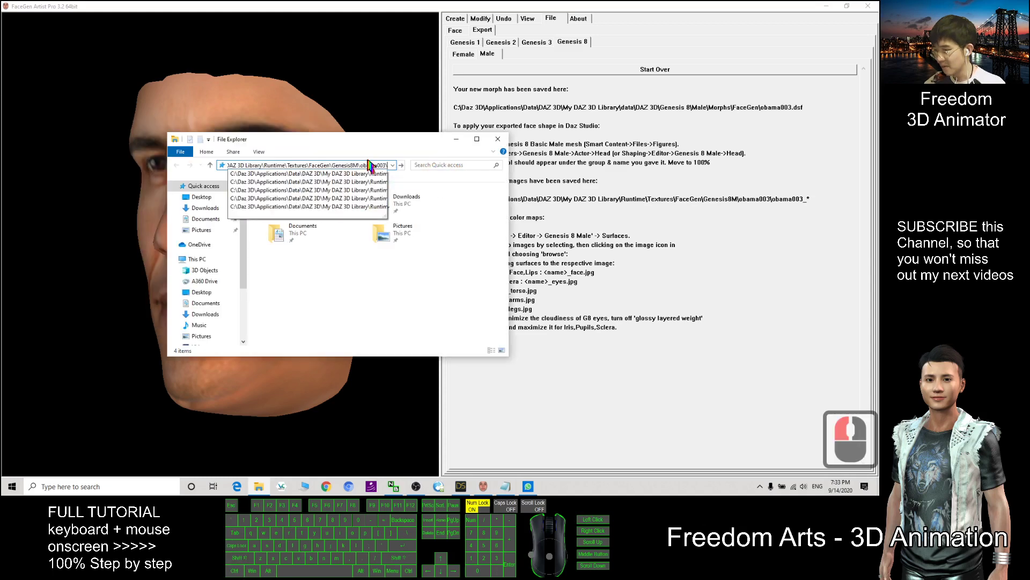
pyautogui.press('Return')
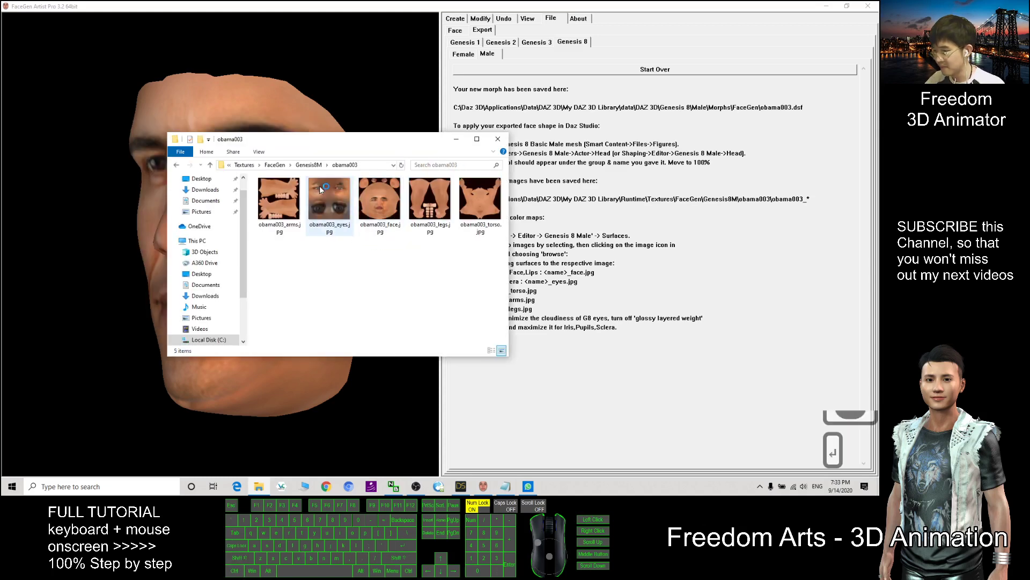
# Resize and position the Explorer window over DAZ Studio, minimising FaceGen.
pyautogui.moveTo(408, 135); pyautogui.dragTo(389, 101)
pyautogui.click(705, 179)
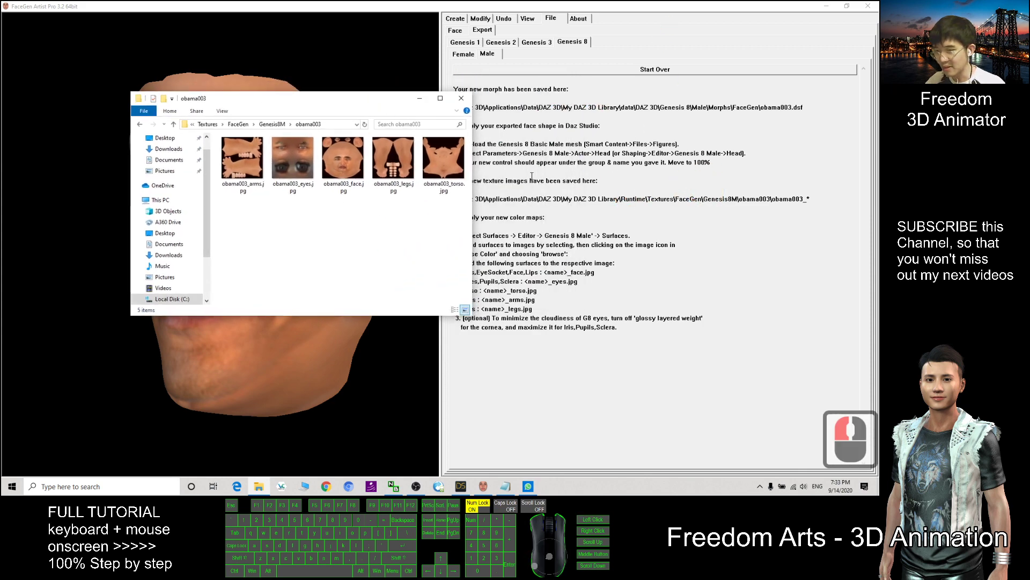
pyautogui.moveTo(468, 316); pyautogui.dragTo(577, 369)
pyautogui.moveTo(391, 104); pyautogui.dragTo(473, 173)
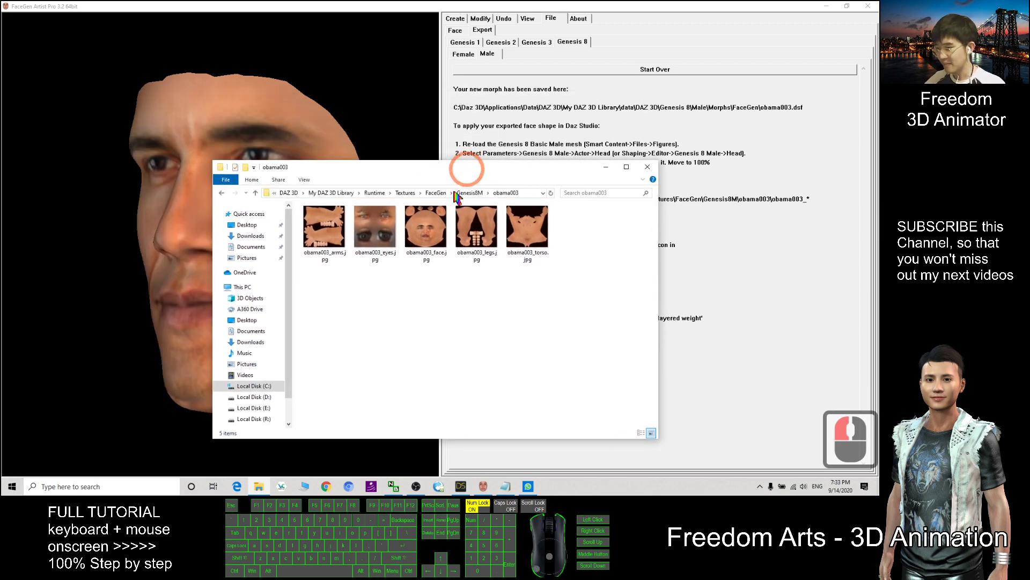
pyautogui.click(830, 8)
pyautogui.moveTo(565, 168); pyautogui.dragTo(291, 107)
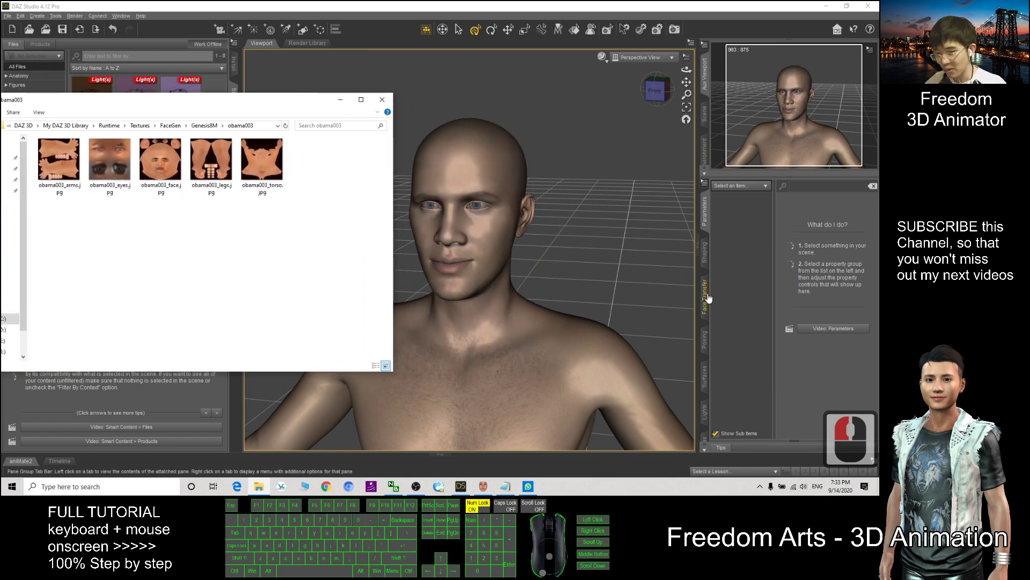
# Show the Surfaces pane for the Genesis 8 Male and expand its material groups.
pyautogui.click(705, 376)
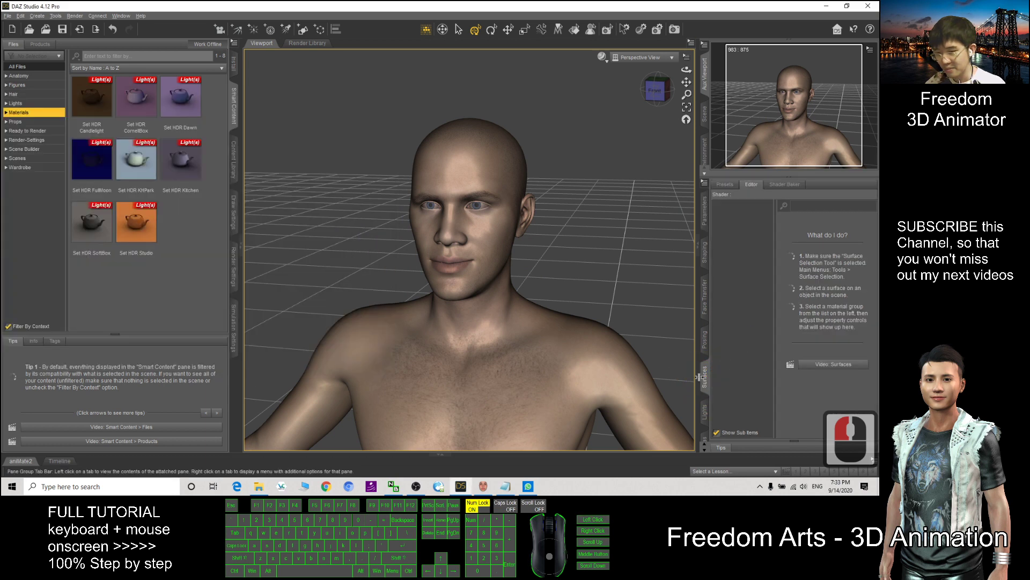
pyautogui.click(485, 168)
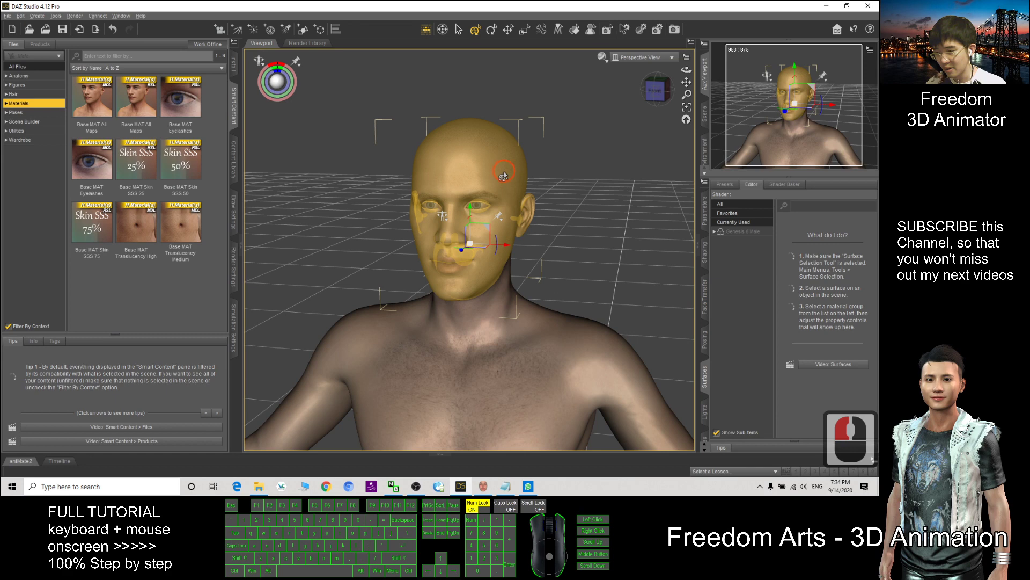
pyautogui.click(704, 382)
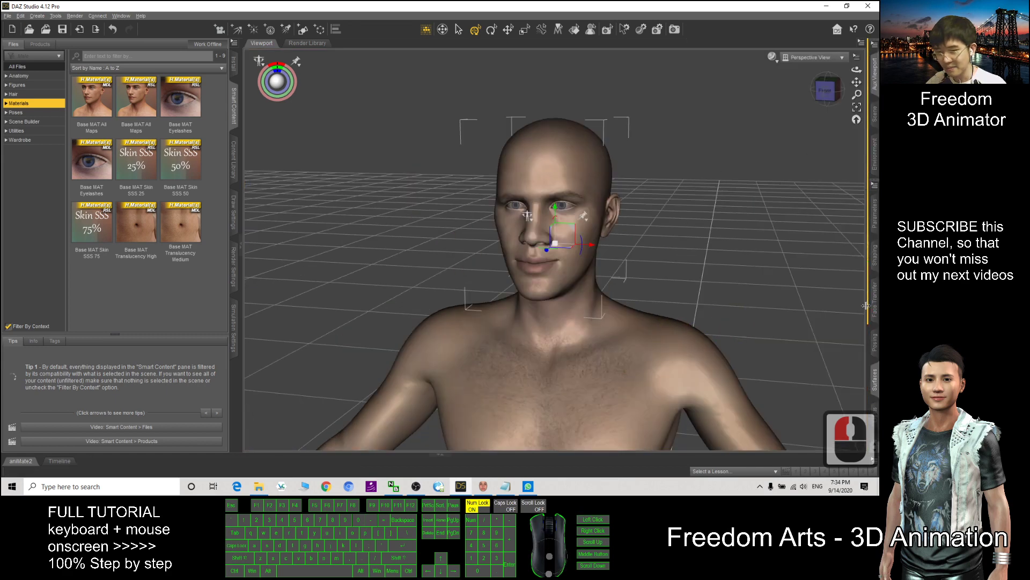
pyautogui.click(875, 382)
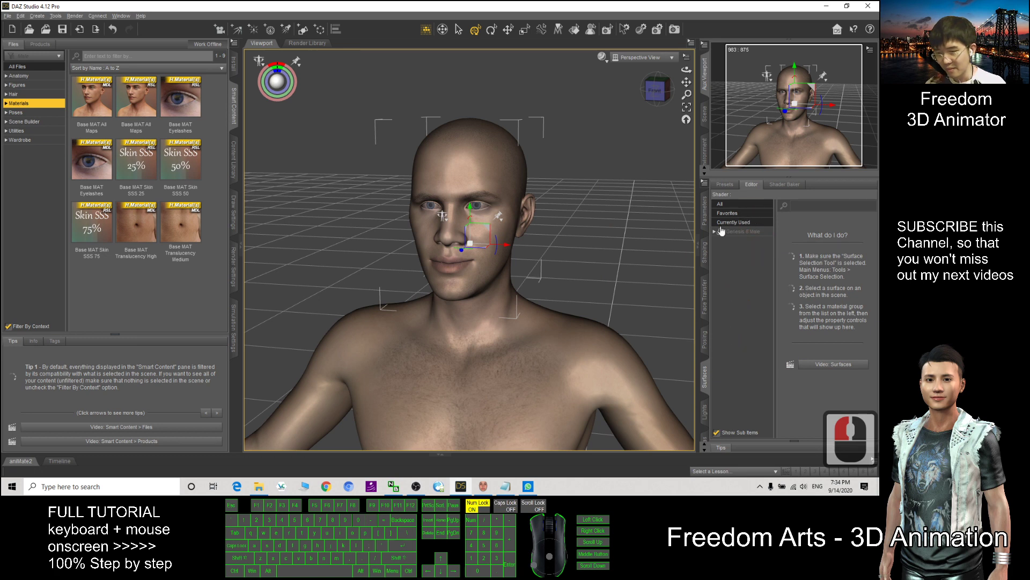
pyautogui.click(740, 232)
pyautogui.doubleClick(716, 233)
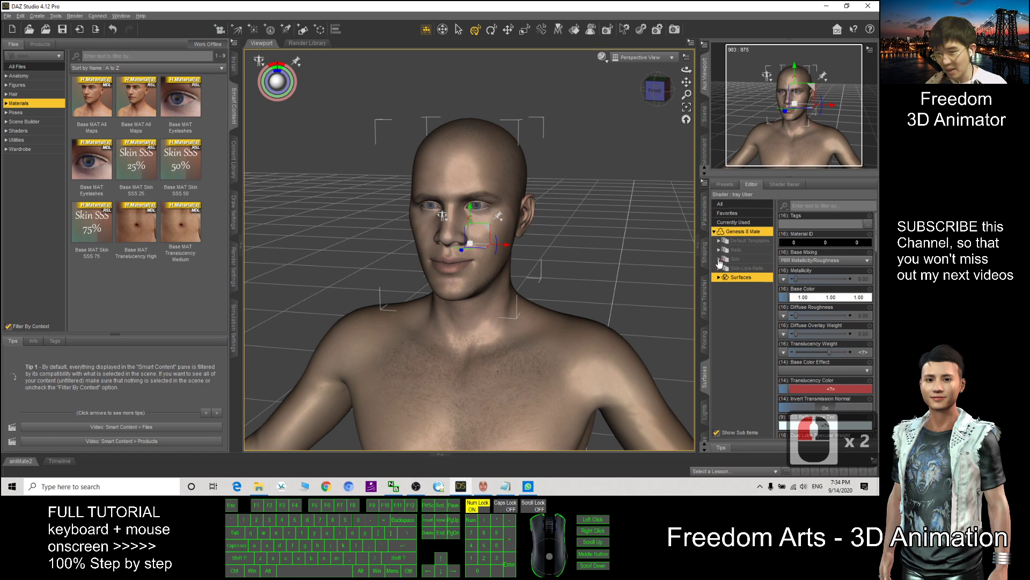
pyautogui.click(720, 259)
pyautogui.click(720, 260)
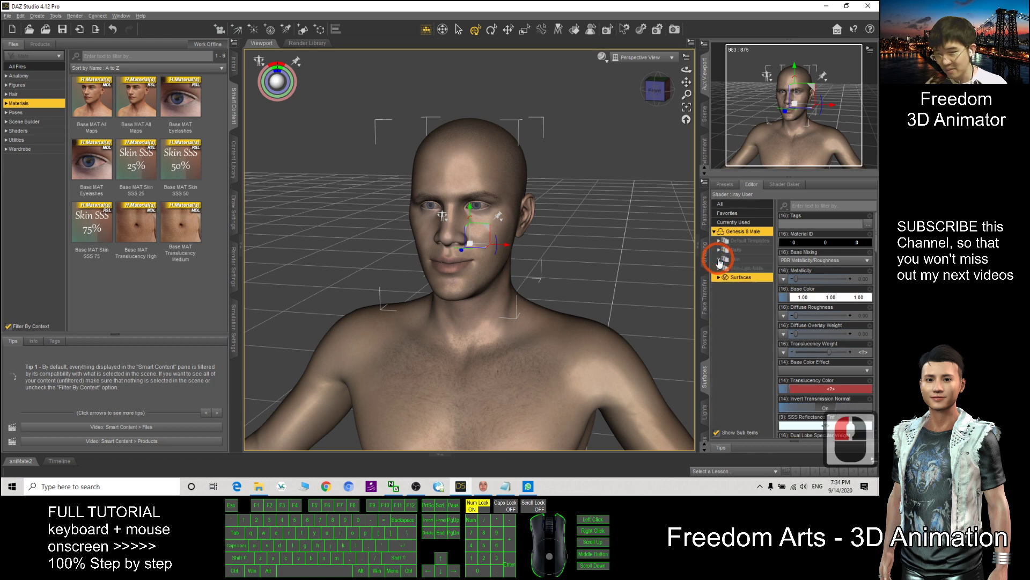
pyautogui.click(725, 184)
pyautogui.click(752, 184)
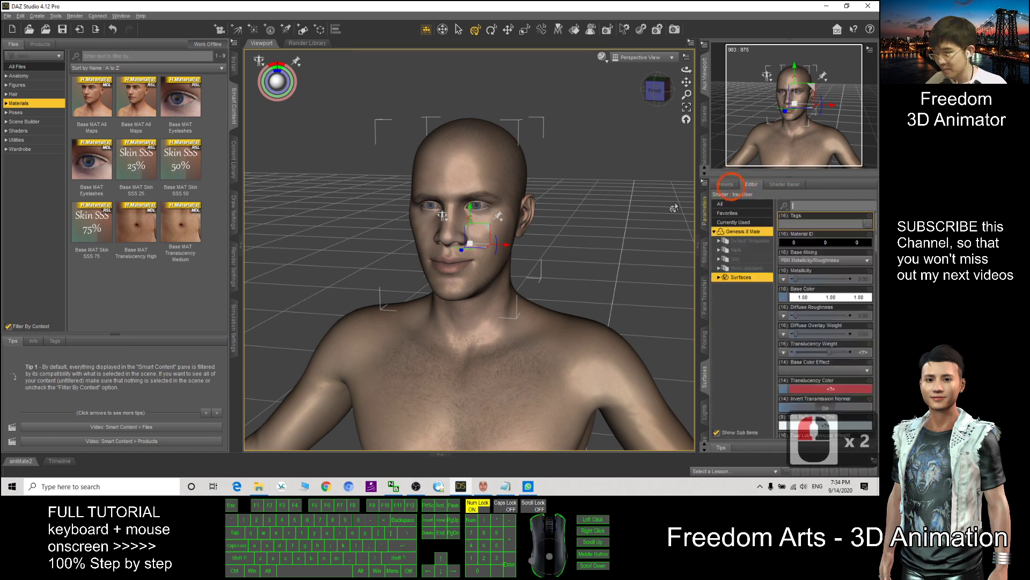
# Pick the figure's chest, then select every surface from Arms to Torso in the list.
pyautogui.scroll(5, 593, 217)
pyautogui.scroll(-8, 593, 220)
pyautogui.scroll(-8, 593, 219)
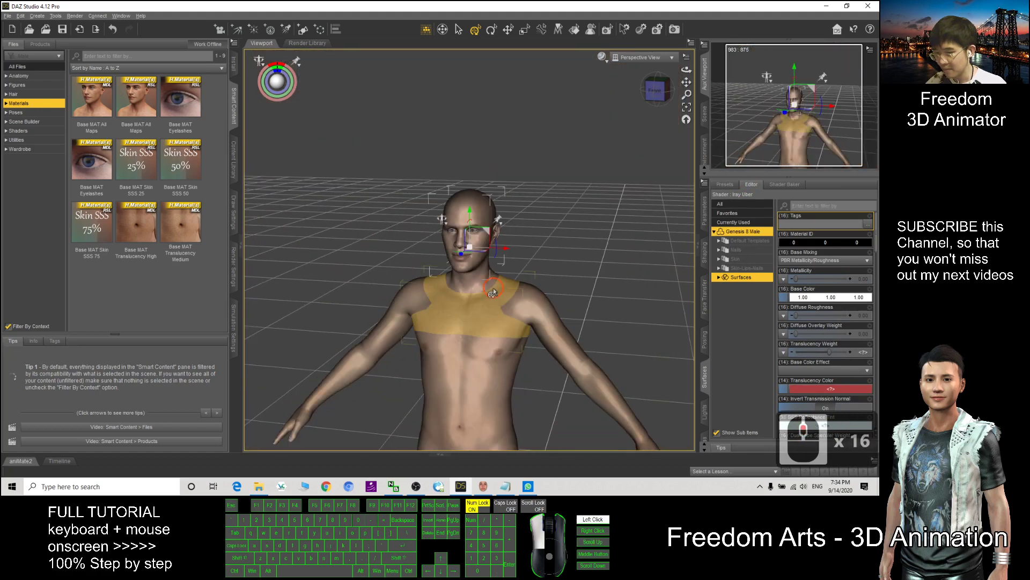
pyautogui.click(492, 292)
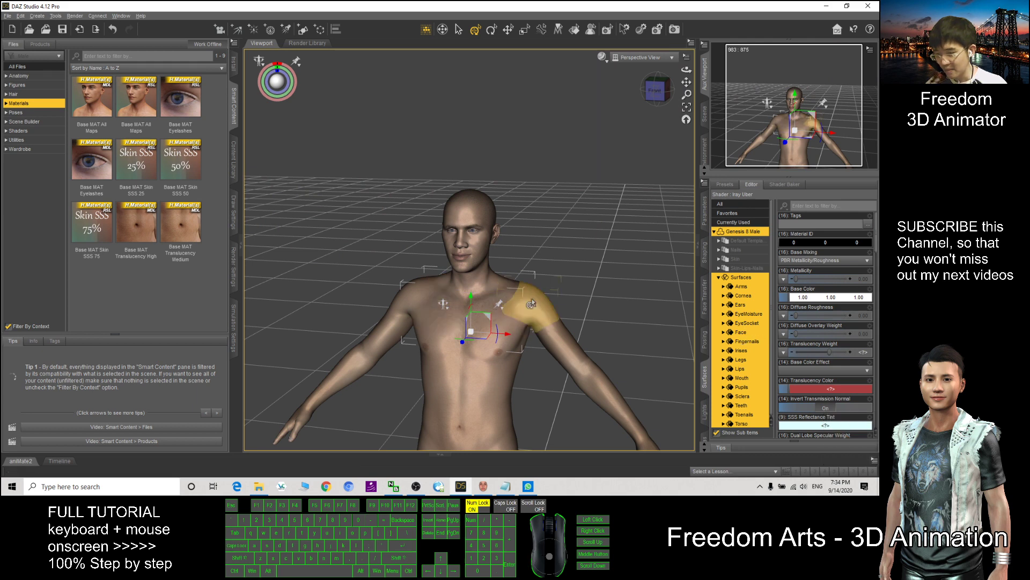
pyautogui.click(475, 322)
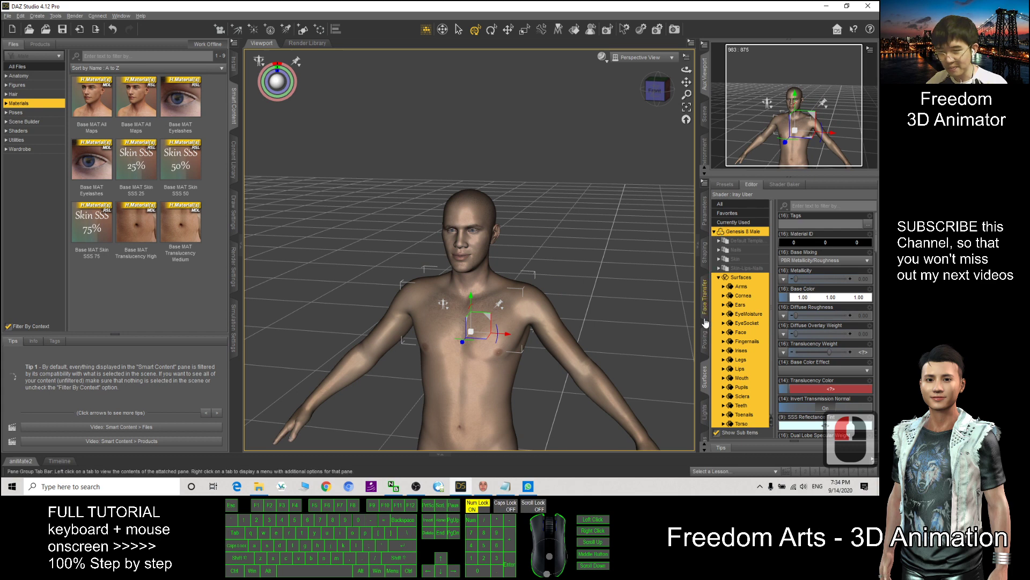
pyautogui.click(706, 379)
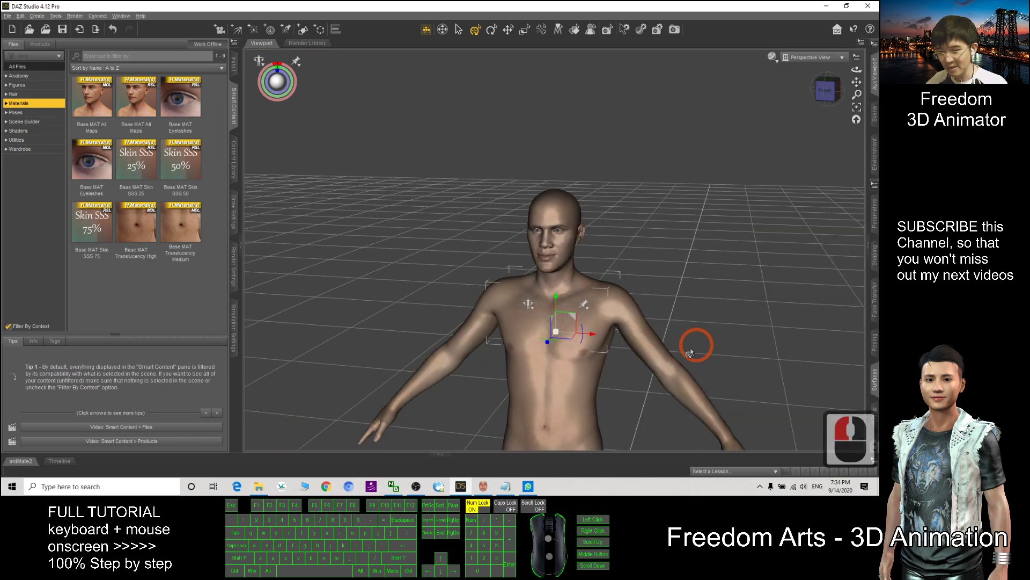
pyautogui.click(875, 379)
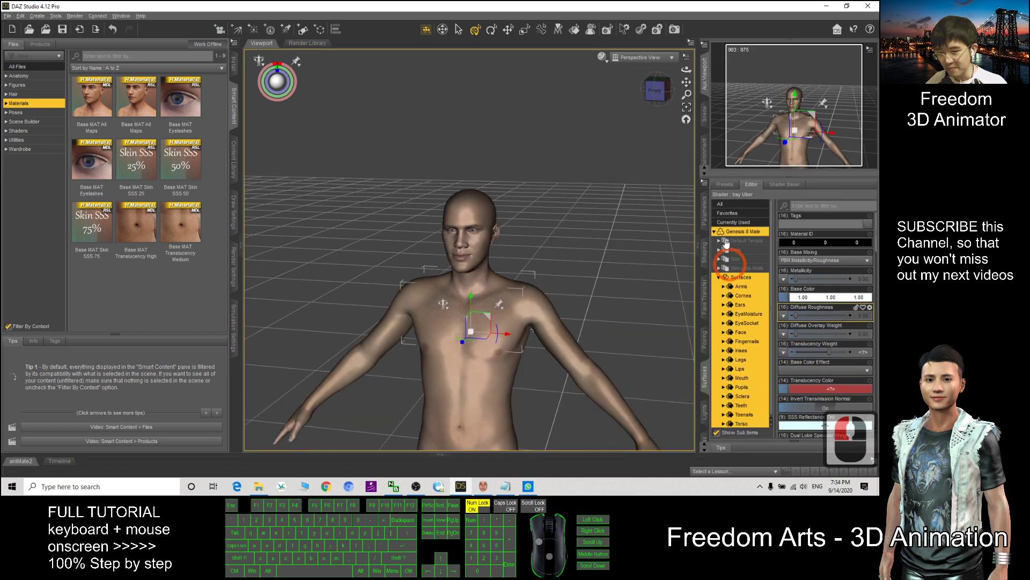
pyautogui.click(746, 269)
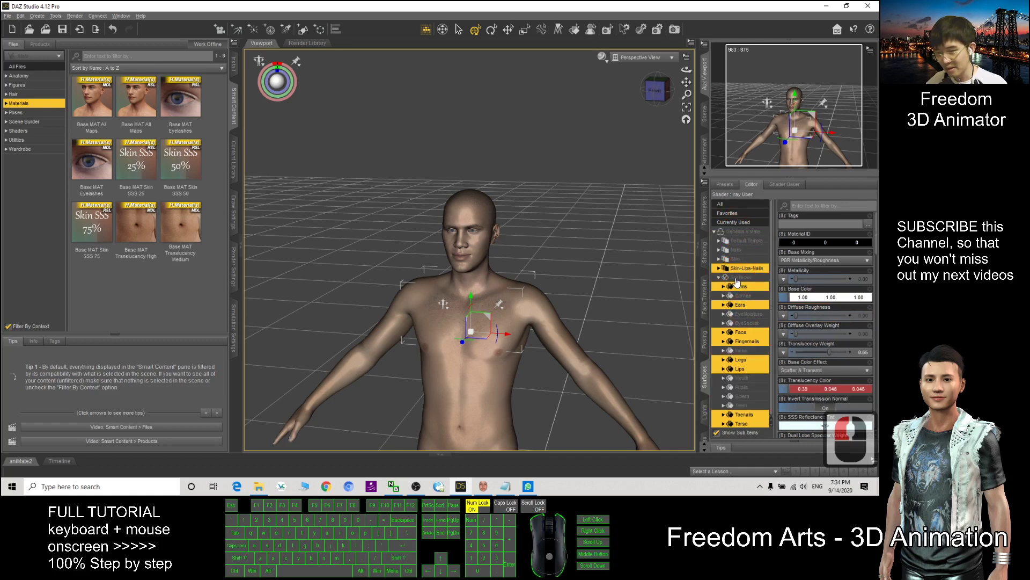
pyautogui.click(739, 278)
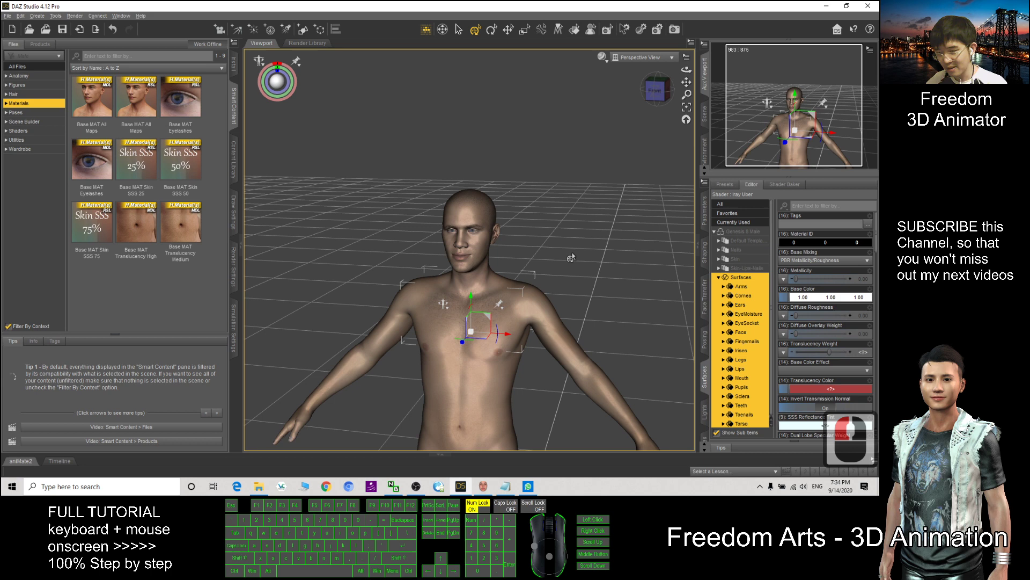
pyautogui.scroll(17, 571, 258)
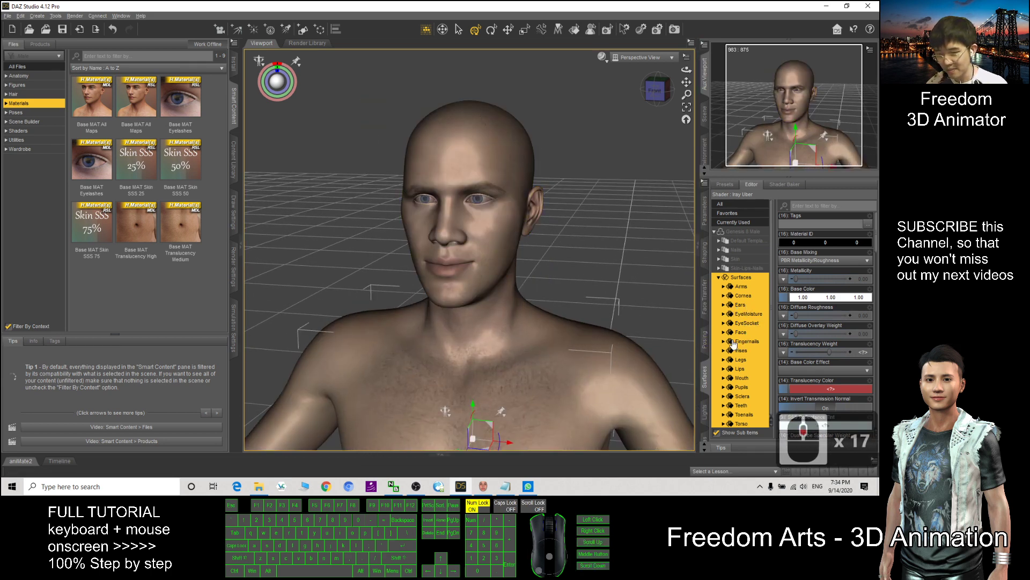
# Select only the Face surface and browse for a new base colour image.
pyautogui.click(740, 333)
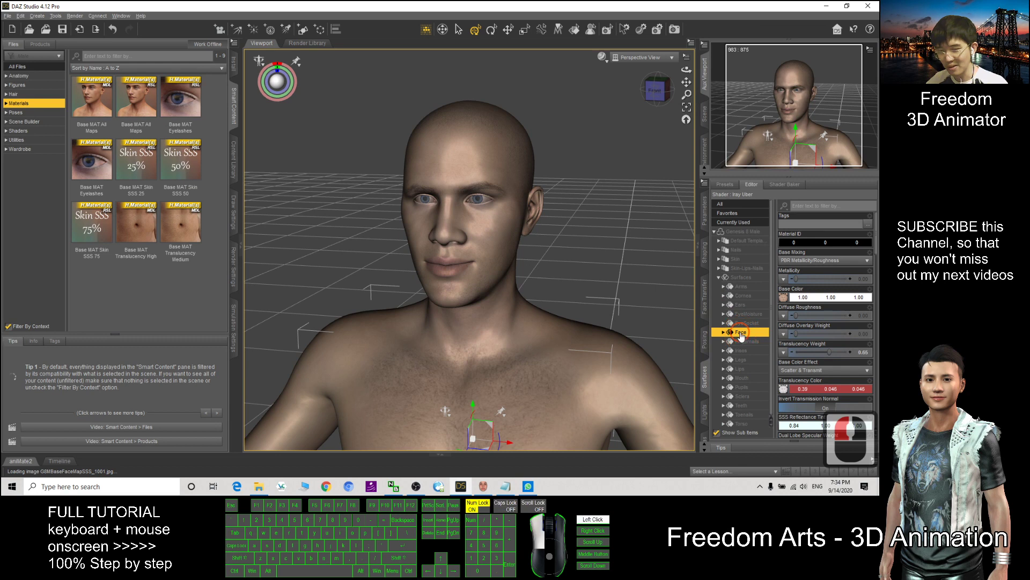
pyautogui.moveTo(784, 300)
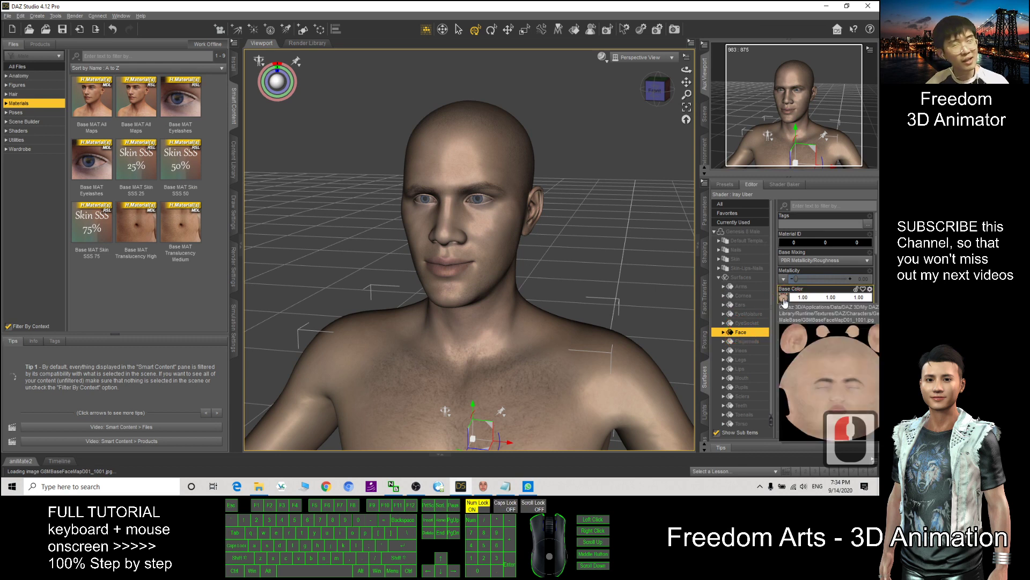
pyautogui.click(785, 299)
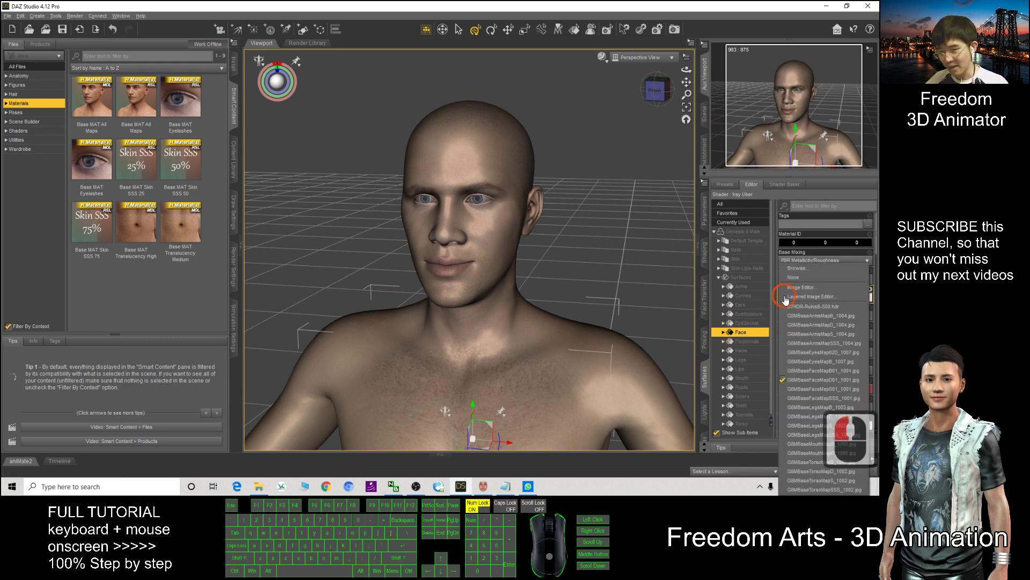
pyautogui.click(797, 269)
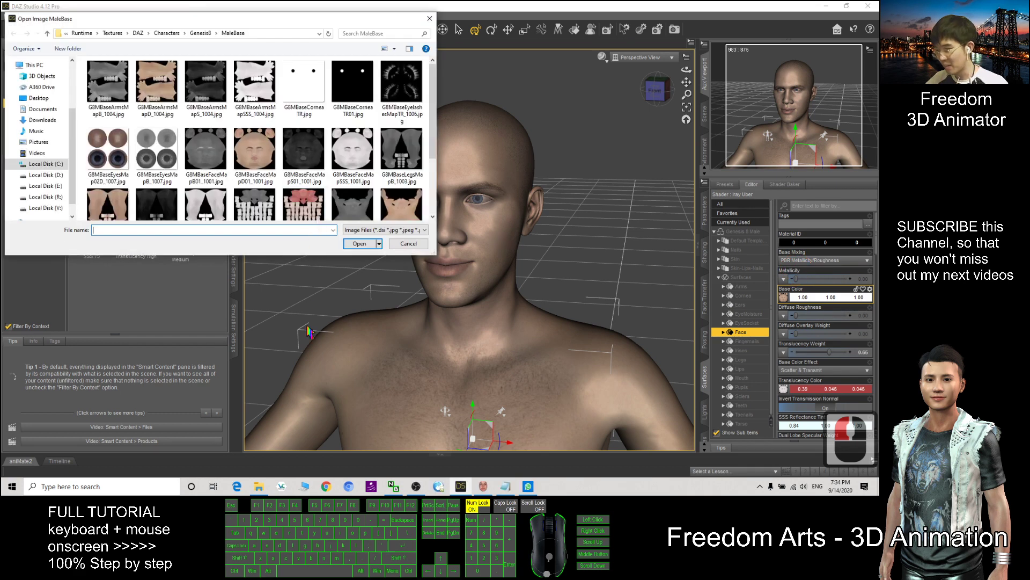
# Copy the obama003 folder path from Explorer and load obama003_face.jpg as the face's base colour.
pyautogui.click(259, 486)
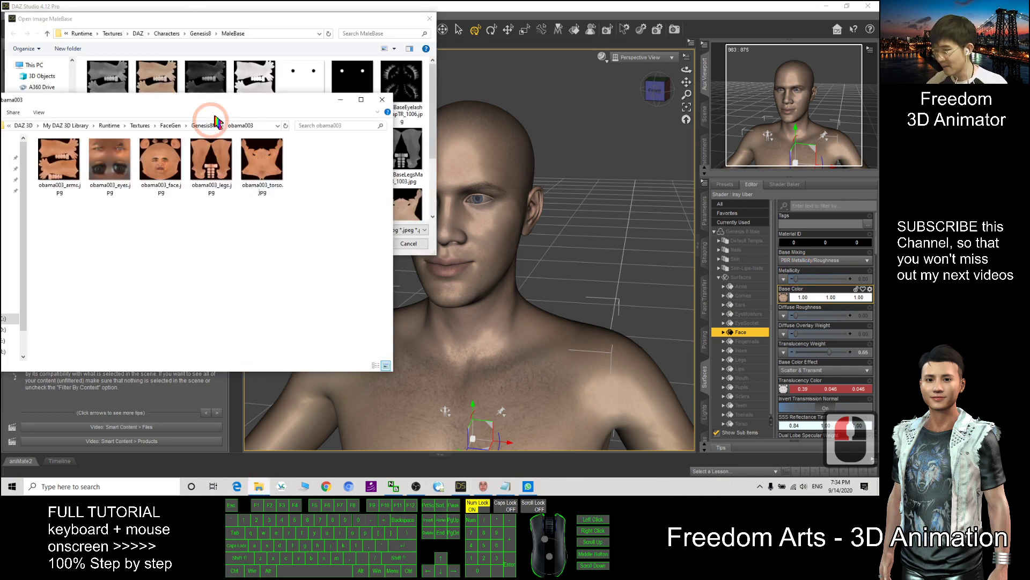
pyautogui.click(475, 146)
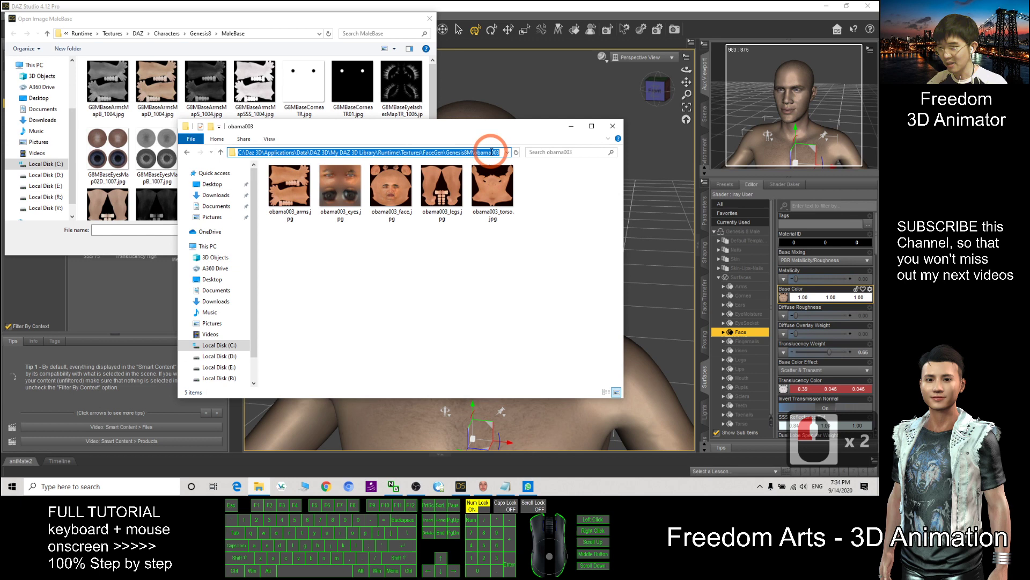
pyautogui.hotkey('ctrl', 'c')
pyautogui.click(253, 34)
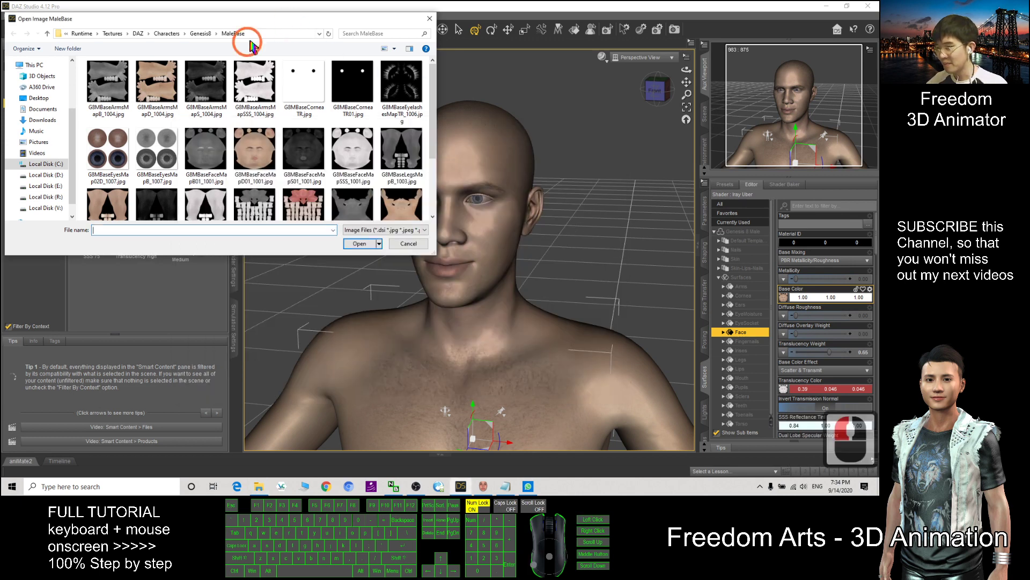
pyautogui.hotkey('ctrl', 'v')
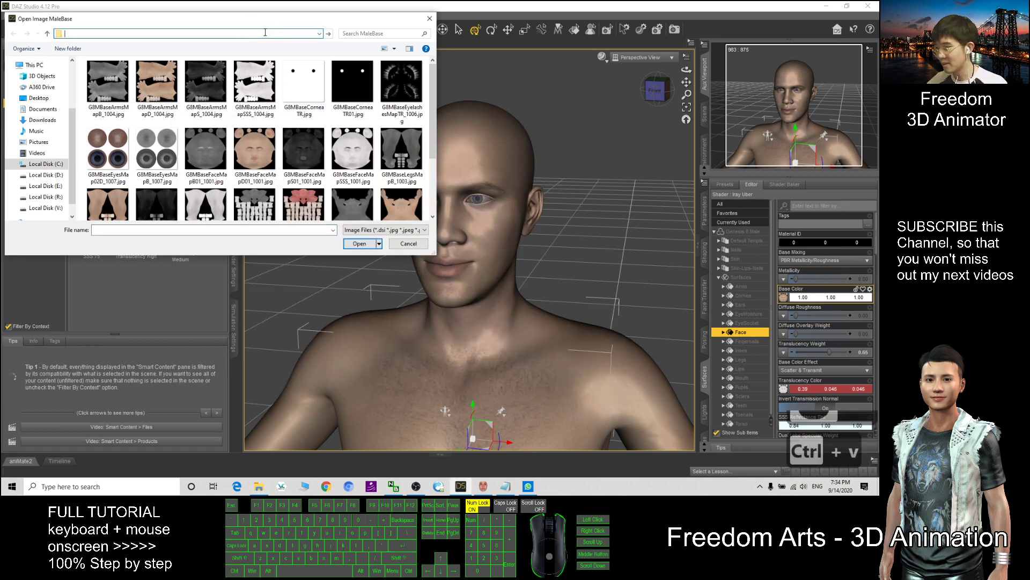
pyautogui.moveTo(269, 21); pyautogui.dragTo(352, 44)
pyautogui.click(316, 55)
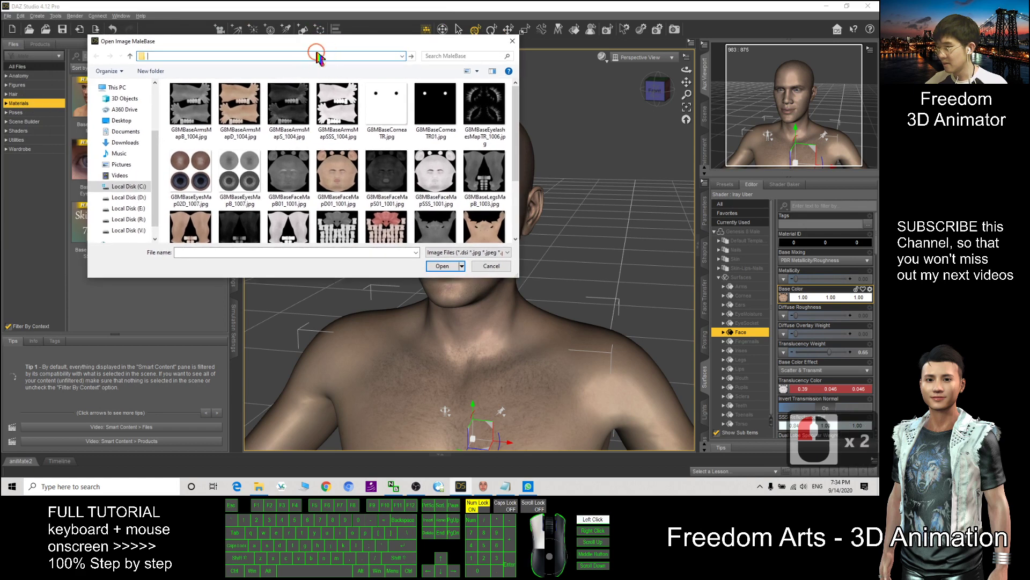
pyautogui.hotkey('ctrl', 'v')
pyautogui.press('Return')
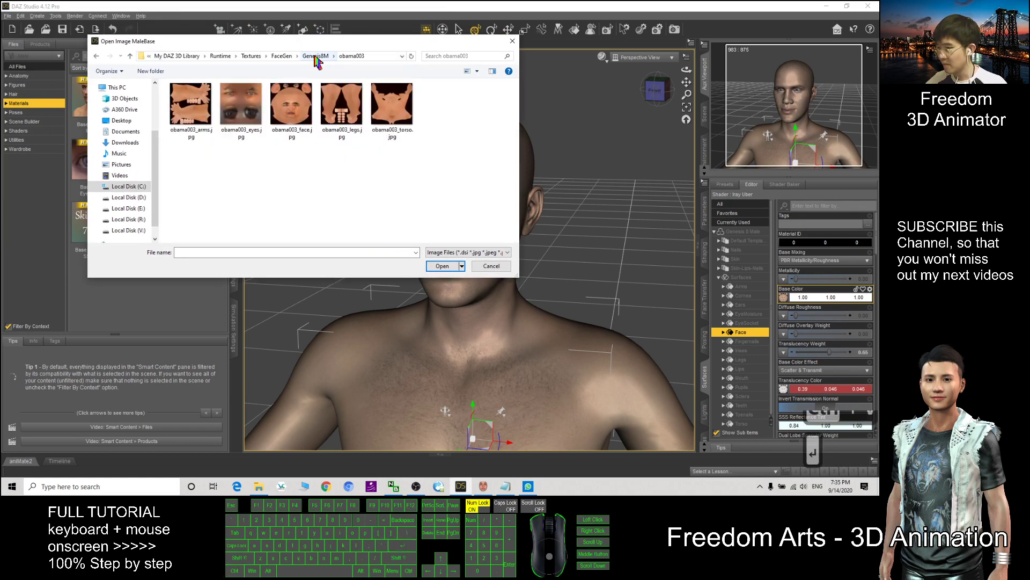
pyautogui.moveTo(350, 47); pyautogui.dragTo(268, 91)
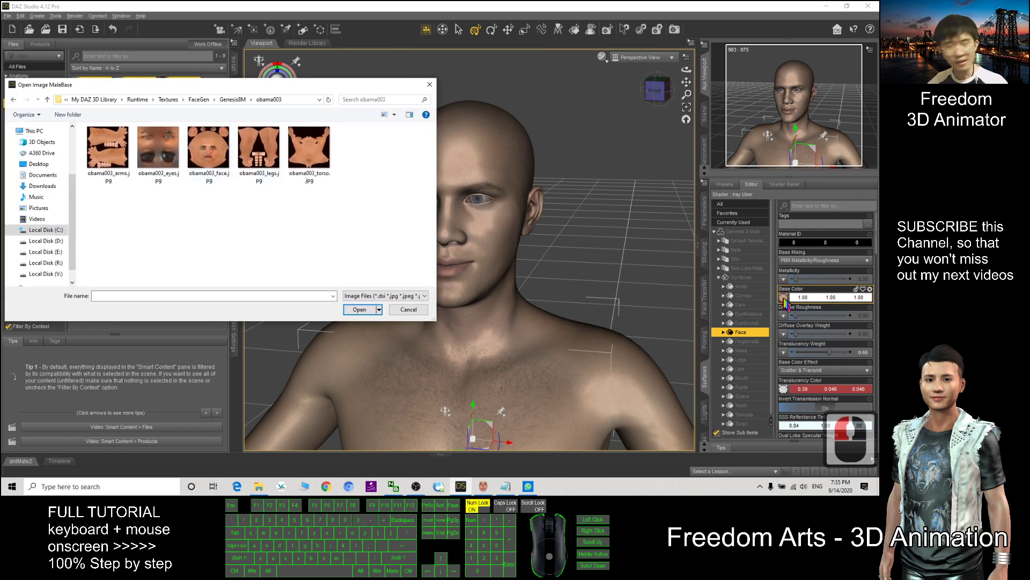
pyautogui.doubleClick(208, 147)
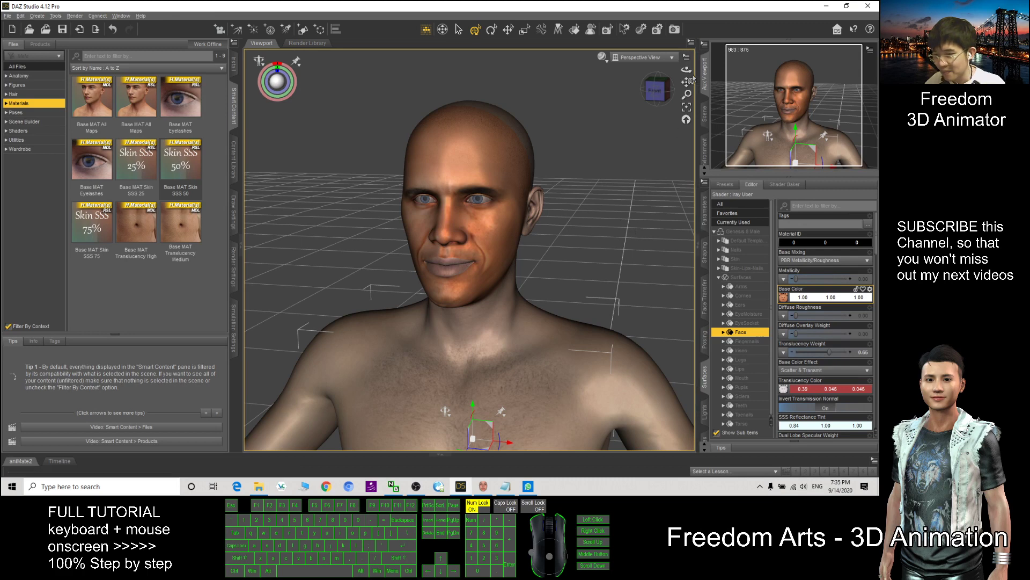
# Load obama003_torso.jpg as the Torso surface's base colour.
pyautogui.scroll(-10, 609, 258)
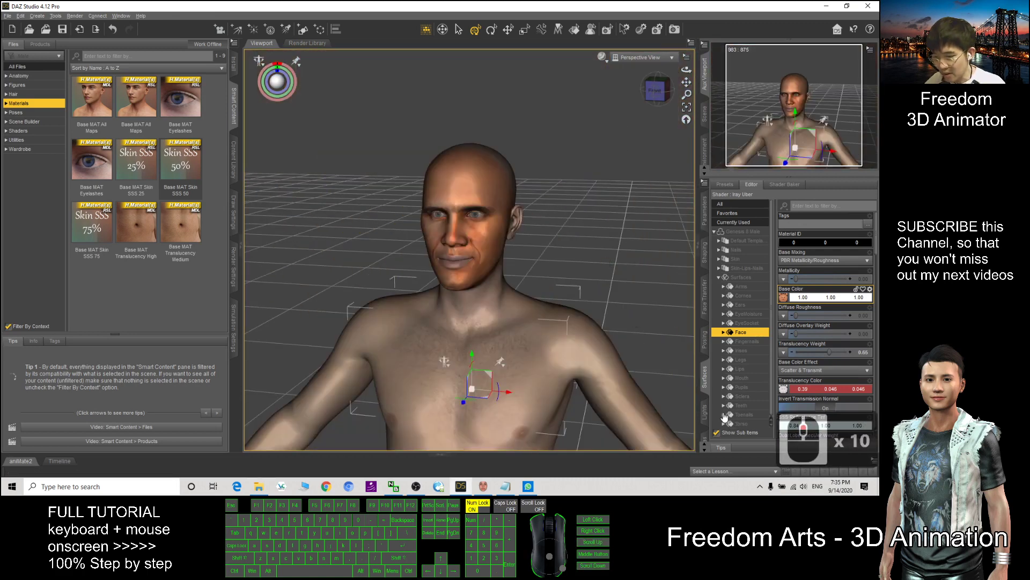
pyautogui.click(743, 424)
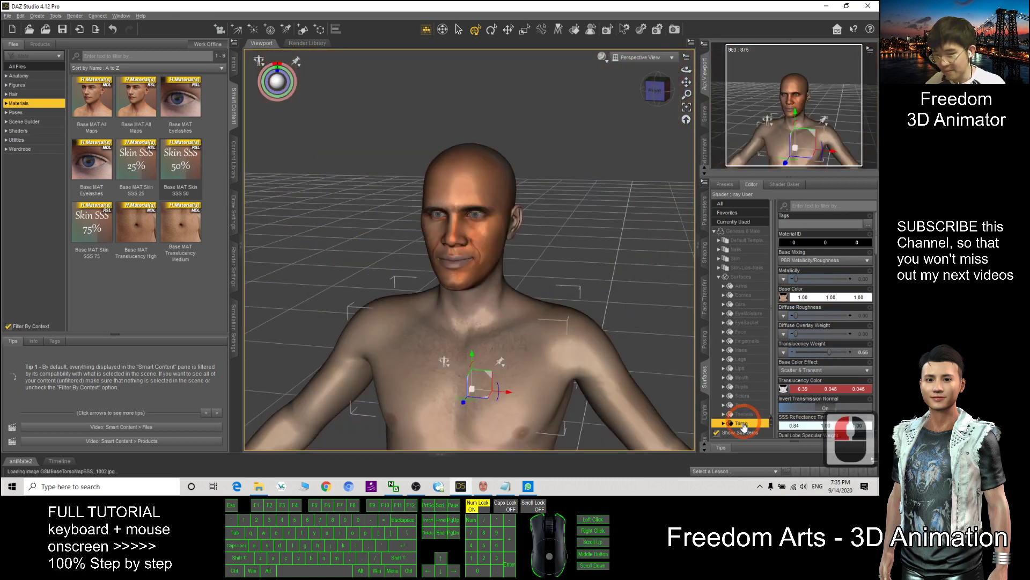
pyautogui.click(783, 315)
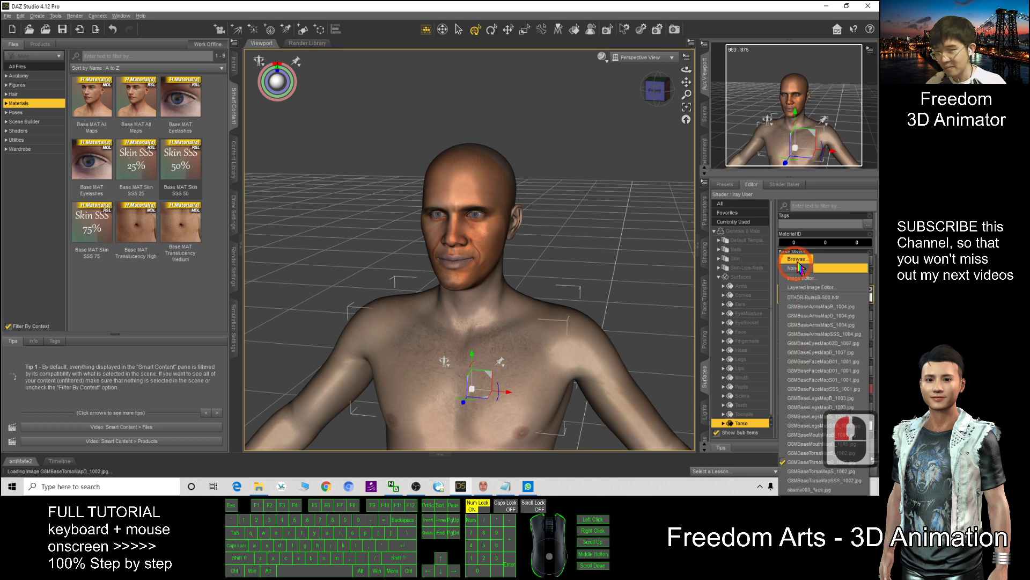
pyautogui.click(785, 261)
pyautogui.click(259, 97)
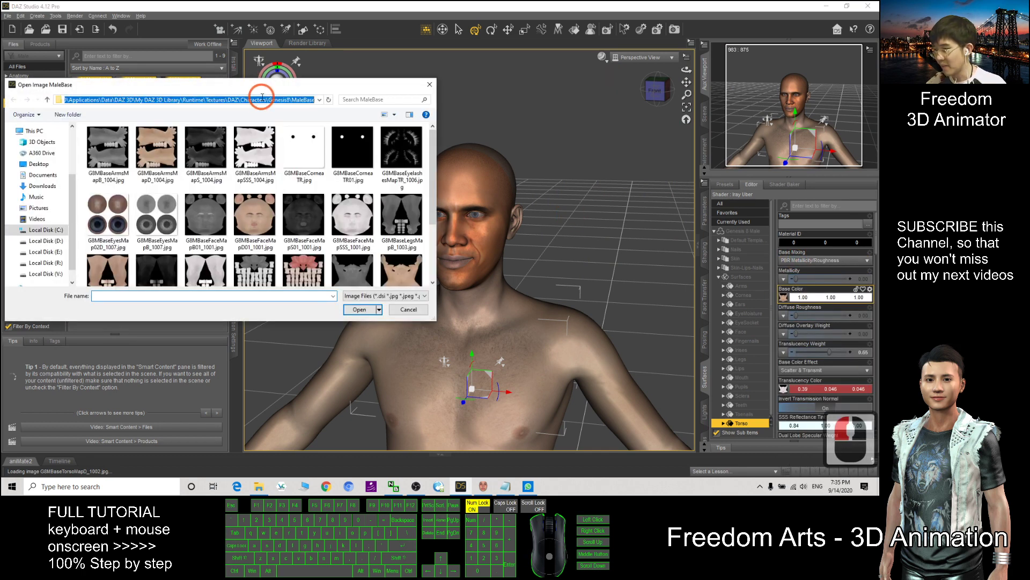
pyautogui.hotkey('ctrl', 'v')
pyautogui.press('Return')
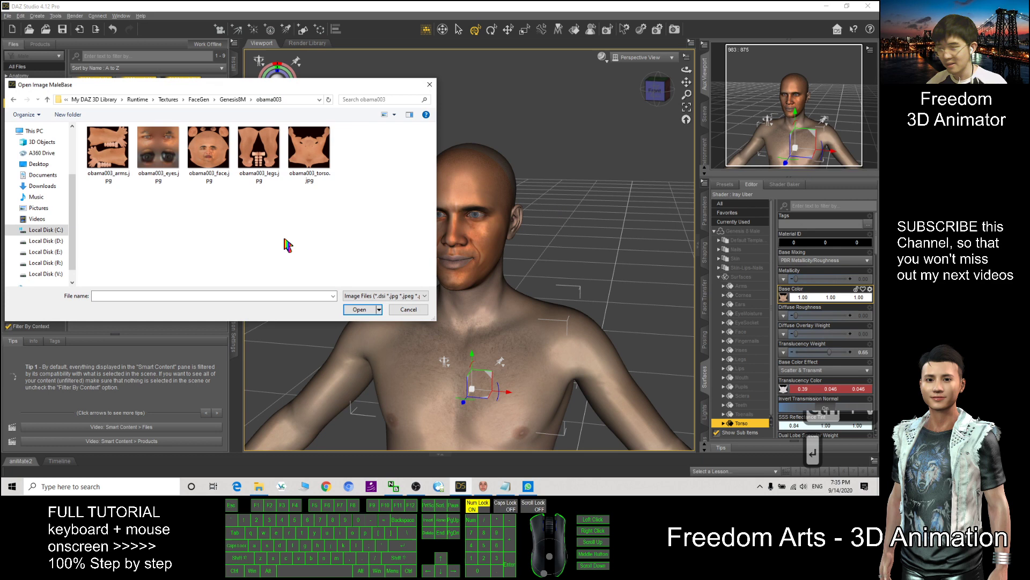
pyautogui.doubleClick(293, 150)
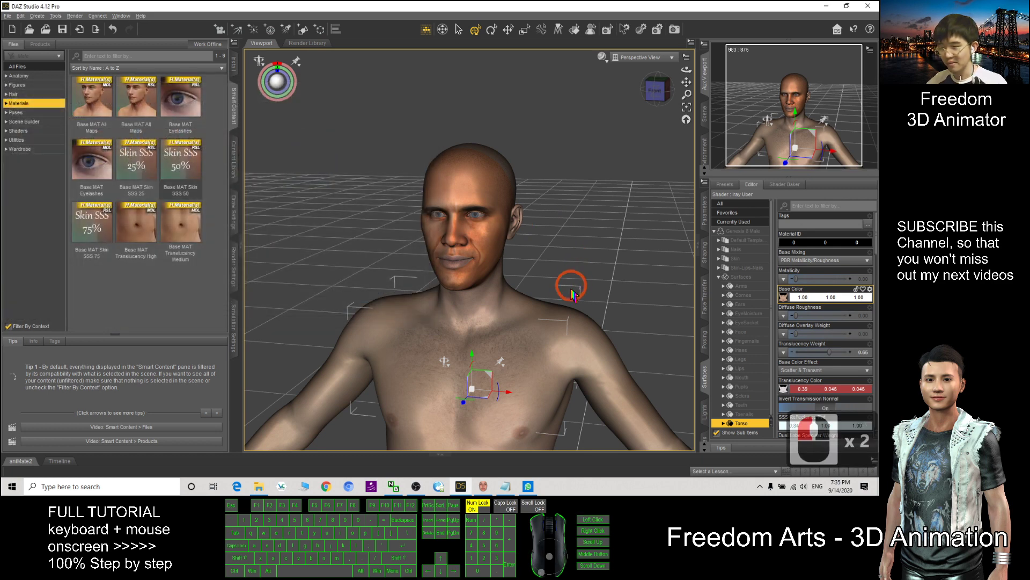
# Load obama003_arms.jpg as the Arms surface's base colour.
pyautogui.scroll(-18, 582, 291)
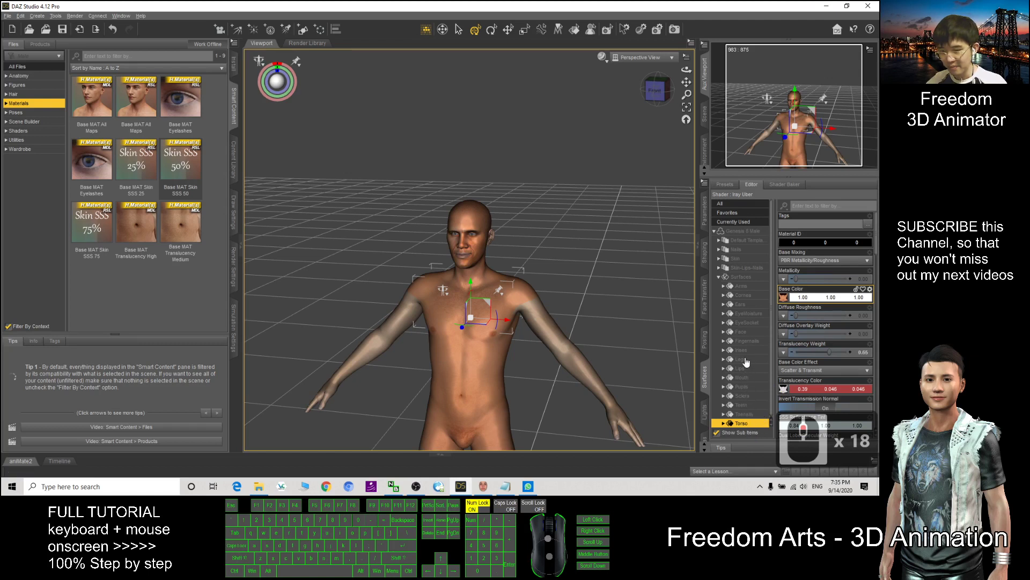
pyautogui.click(742, 286)
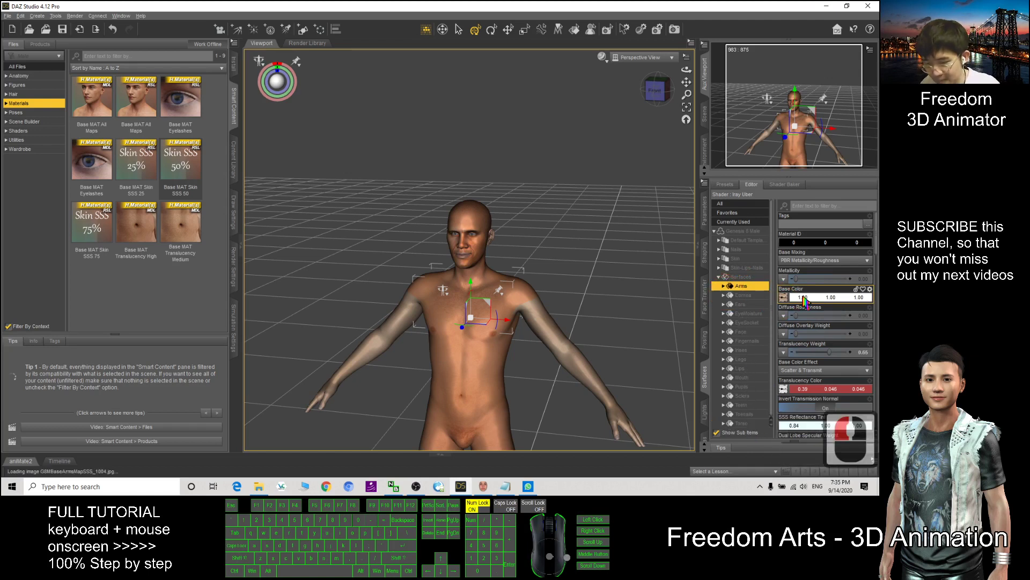
pyautogui.click(785, 298)
pyautogui.click(805, 247)
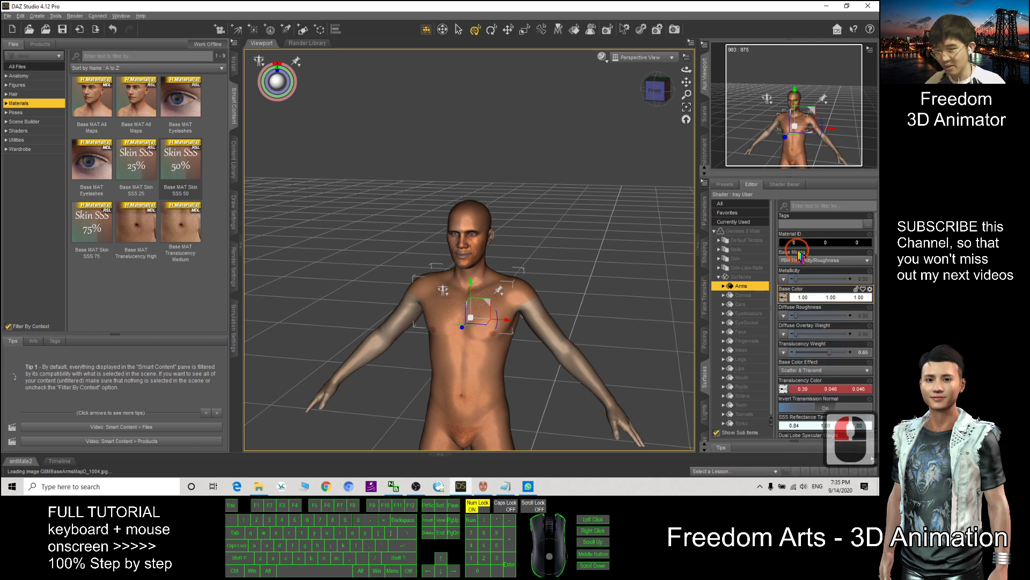
pyautogui.click(329, 169)
pyautogui.click(273, 98)
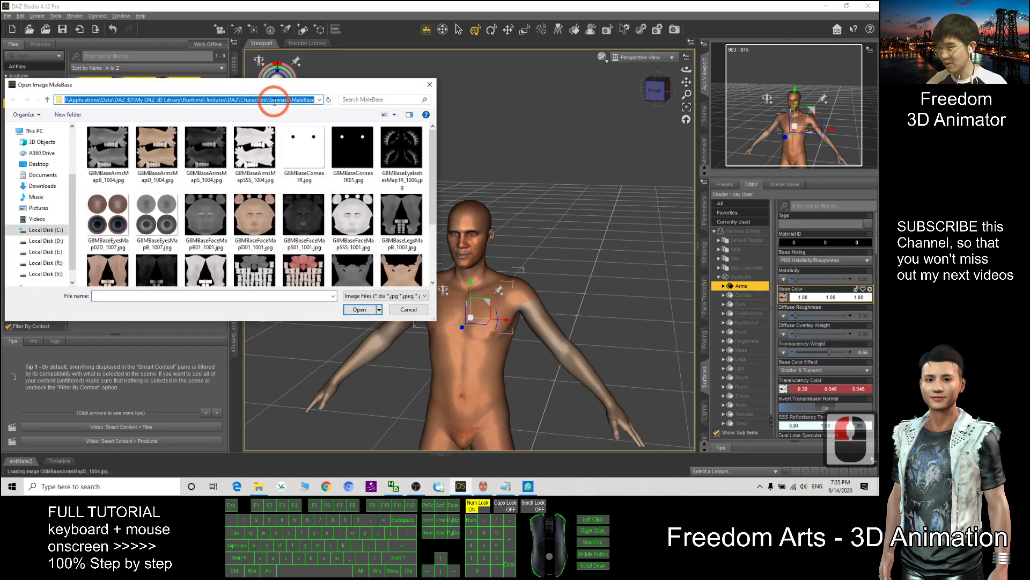
pyautogui.hotkey('ctrl', 'v')
pyautogui.press('Return')
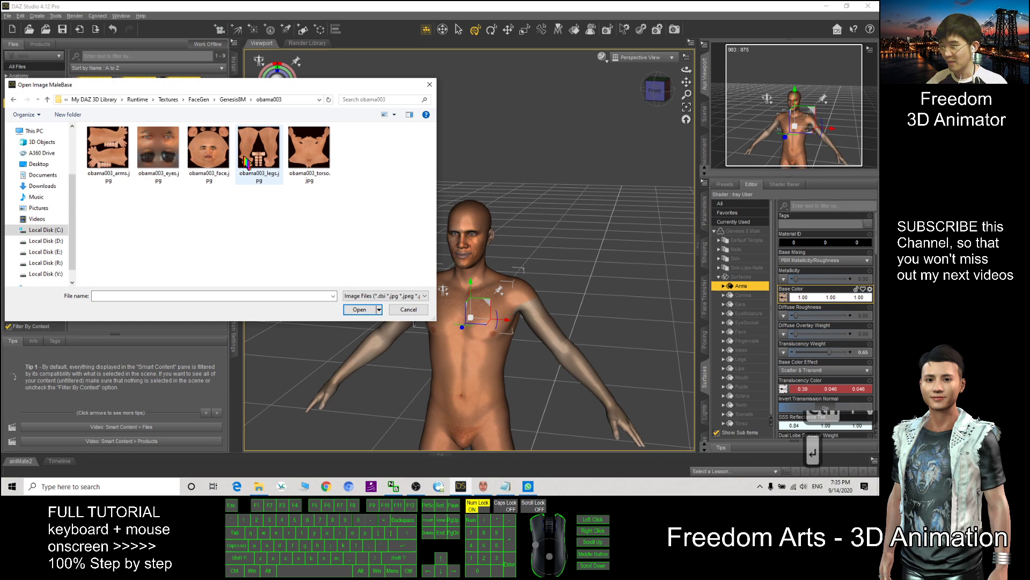
pyautogui.doubleClick(115, 156)
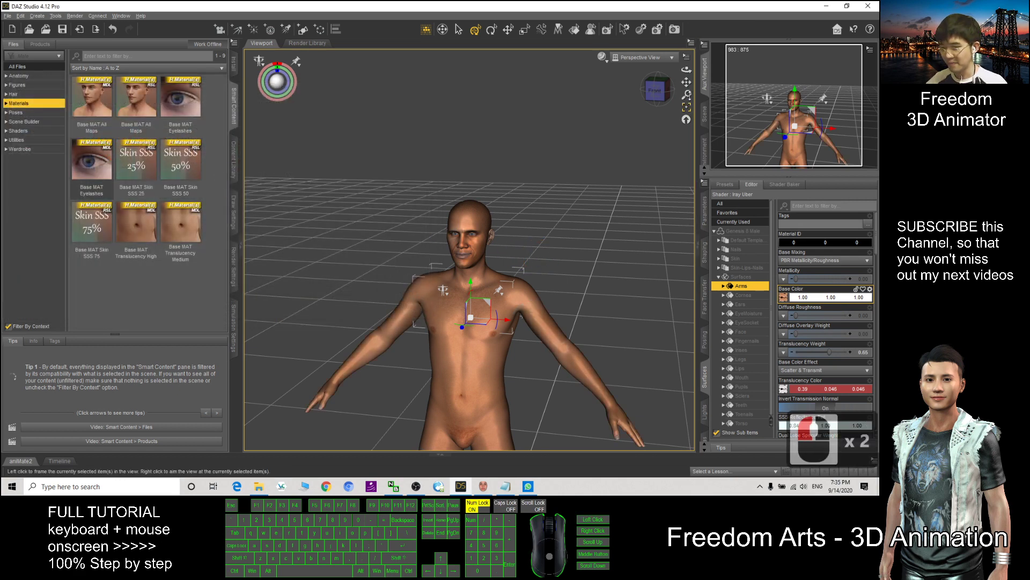
pyautogui.moveTo(686, 82); pyautogui.dragTo(686, 82)
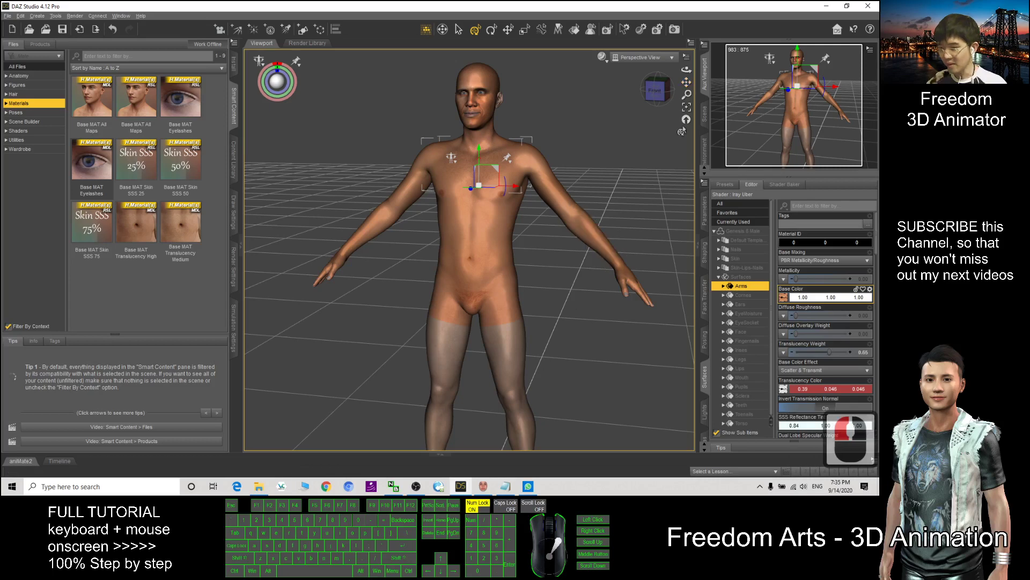
# Set the Legs surface's base colour to obama003_legs.jpg from the obama003 texture folder.
pyautogui.scroll(-7, 512, 295)
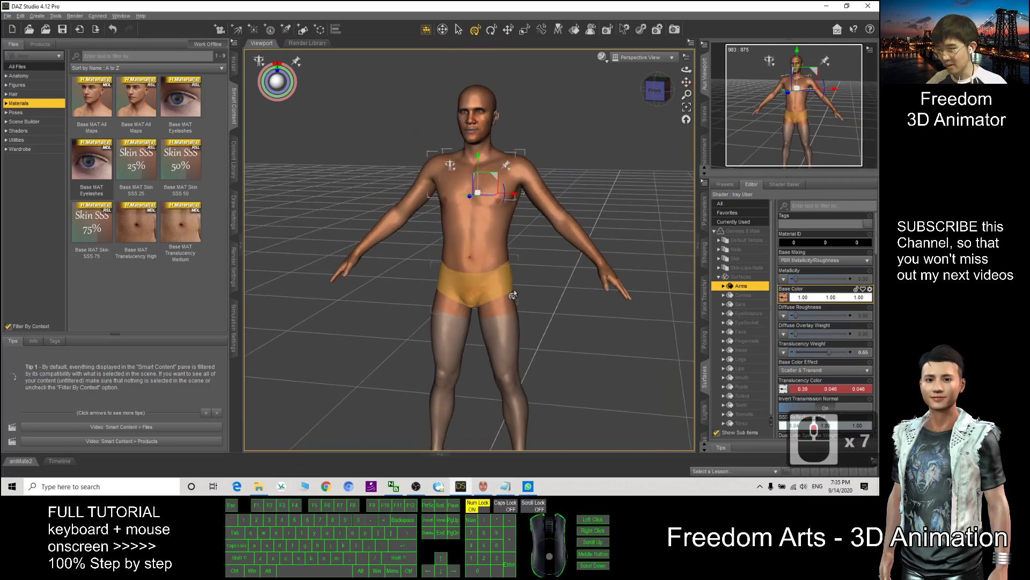
pyautogui.scroll(-10, 513, 295)
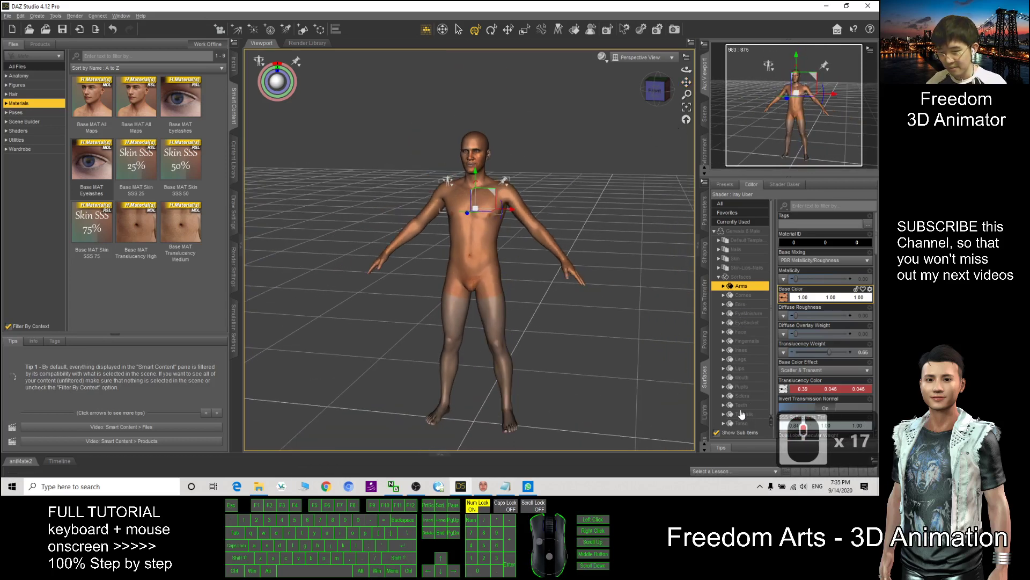
pyautogui.click(742, 359)
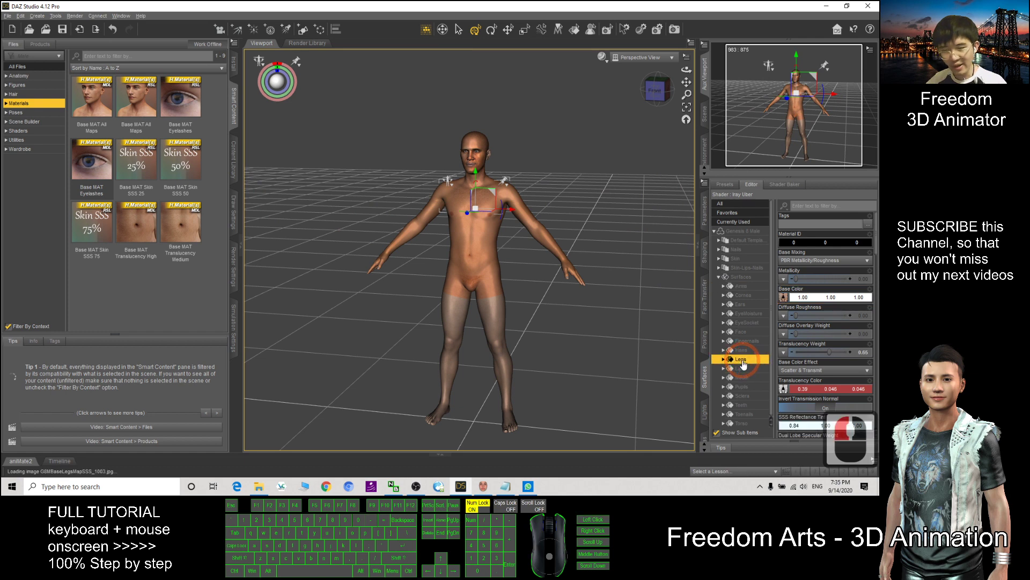
pyautogui.click(784, 298)
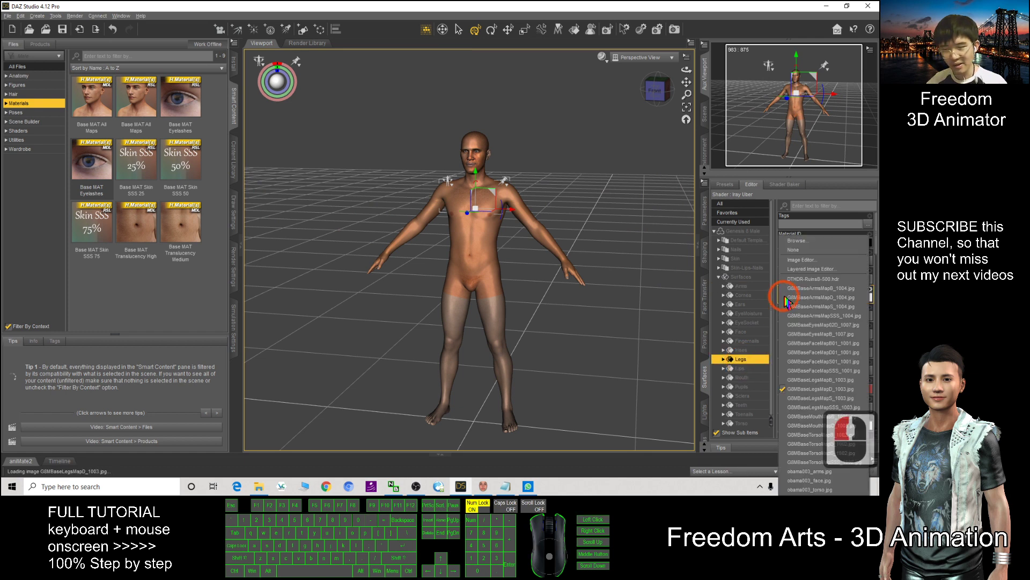
pyautogui.click(803, 243)
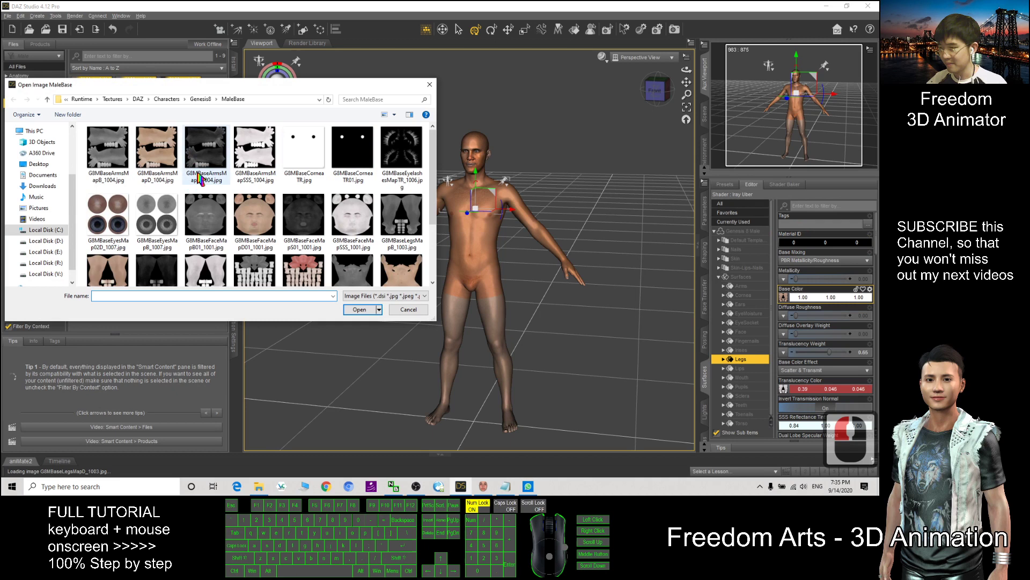
pyautogui.click(269, 100)
pyautogui.write('C:\\Applications\\Data\\DAZ 3D\\My DAZ 3D Library\\Runtime\\Textures\\FaceGen\\Genesis8M\\obama003')
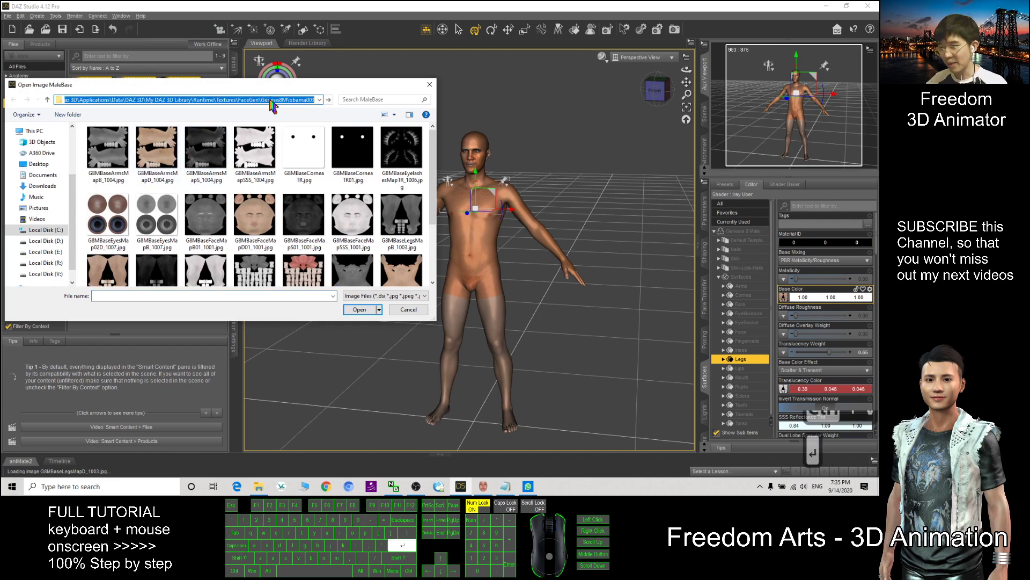
pyautogui.press('Return')
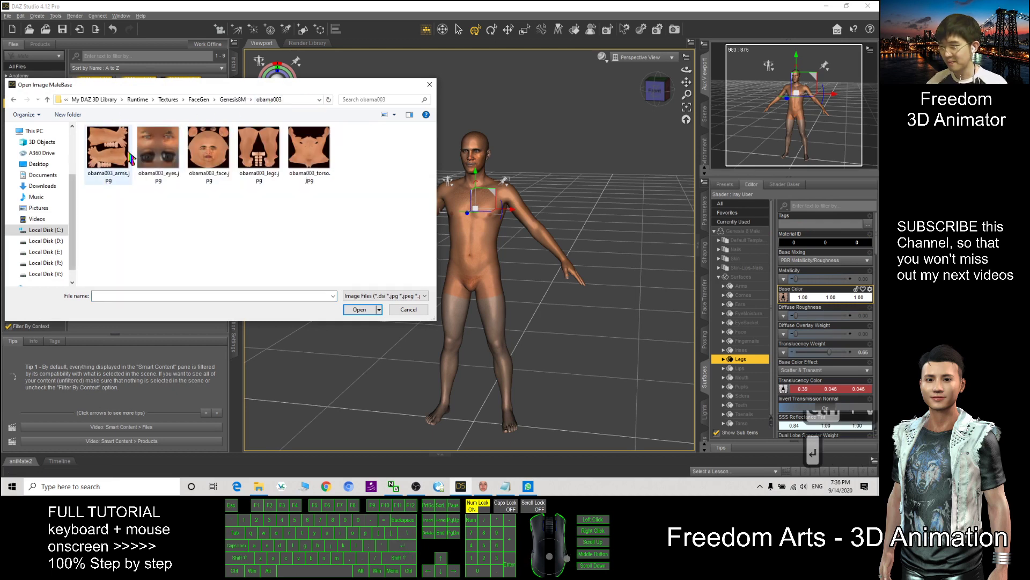
pyautogui.doubleClick(258, 161)
pyautogui.scroll(20, 540, 274)
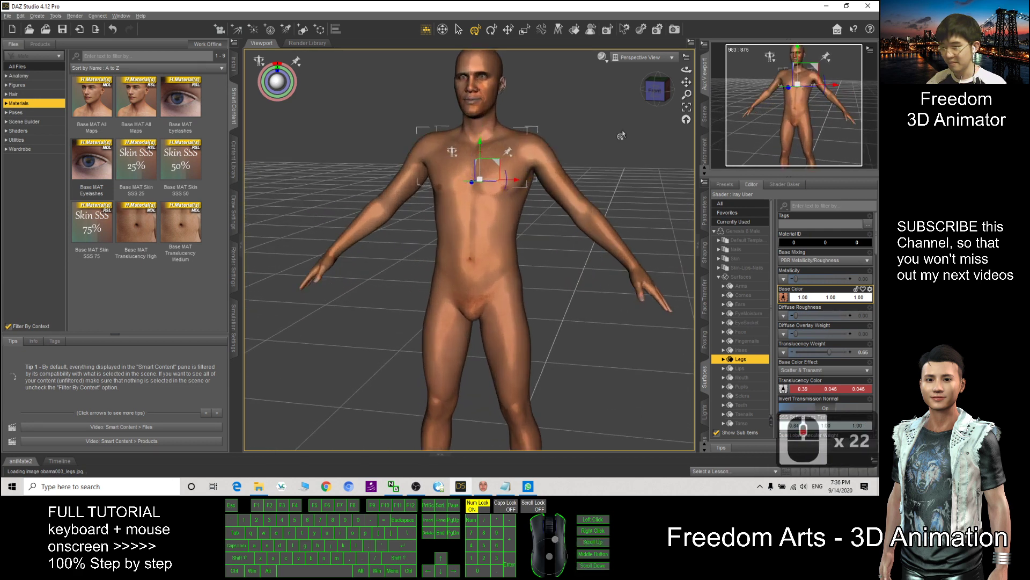
pyautogui.scroll(8, 621, 135)
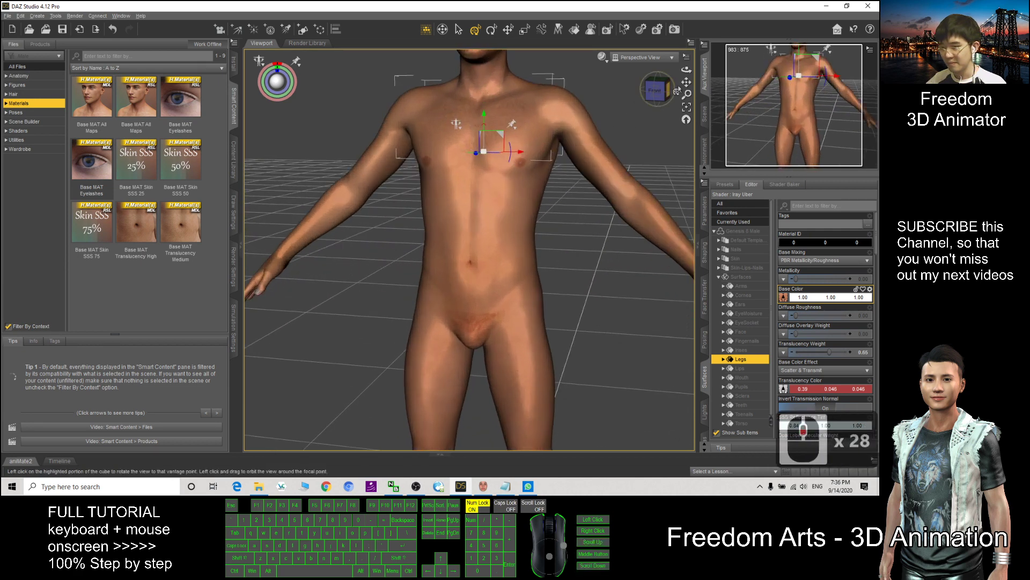
# Set the Ears surface's base colour to obama003_face.jpg.
pyautogui.moveTo(687, 82); pyautogui.dragTo(686, 82)
pyautogui.scroll(12, 685, 81)
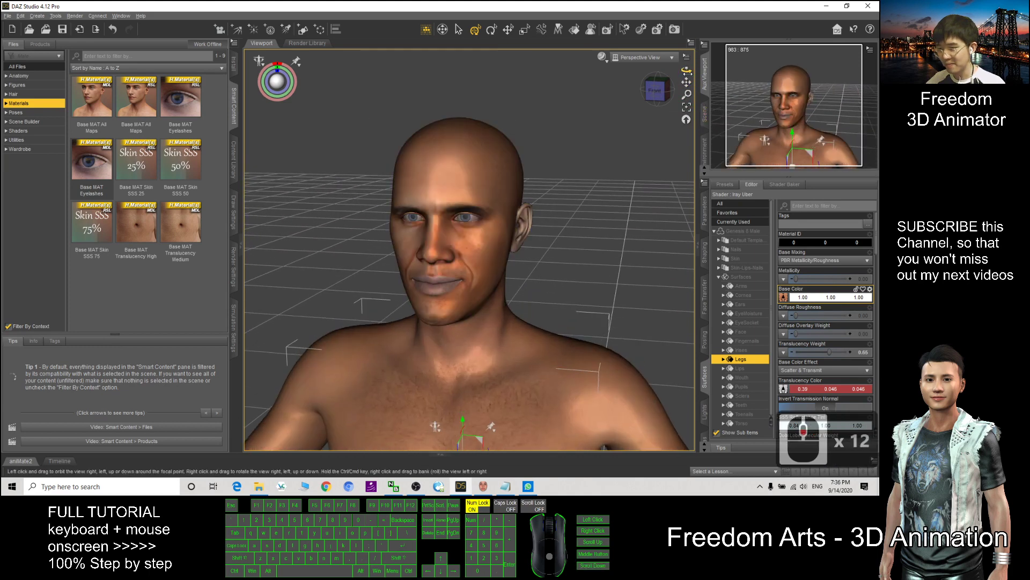
pyautogui.moveTo(539, 231); pyautogui.dragTo(487, 234)
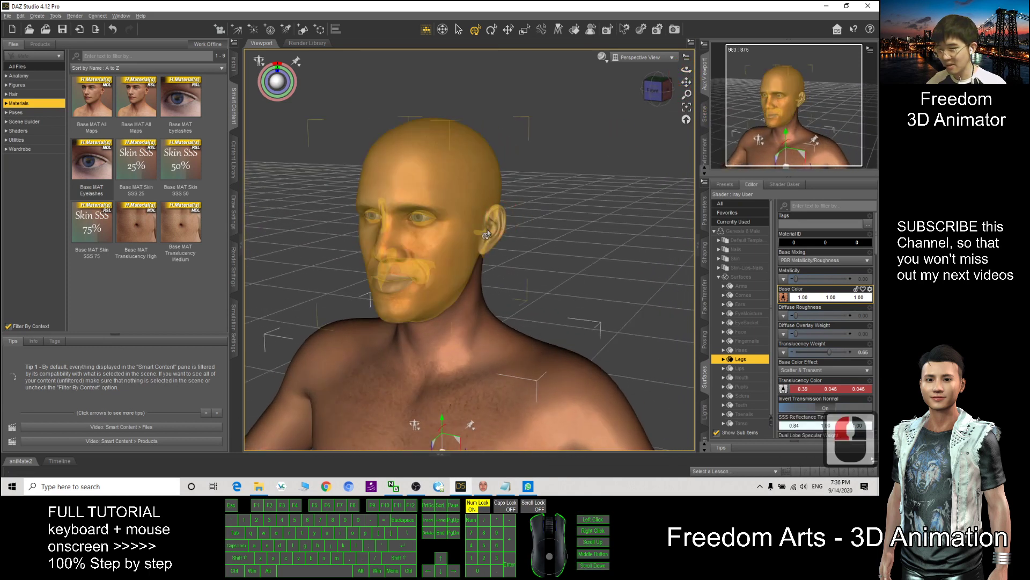
pyautogui.click(741, 306)
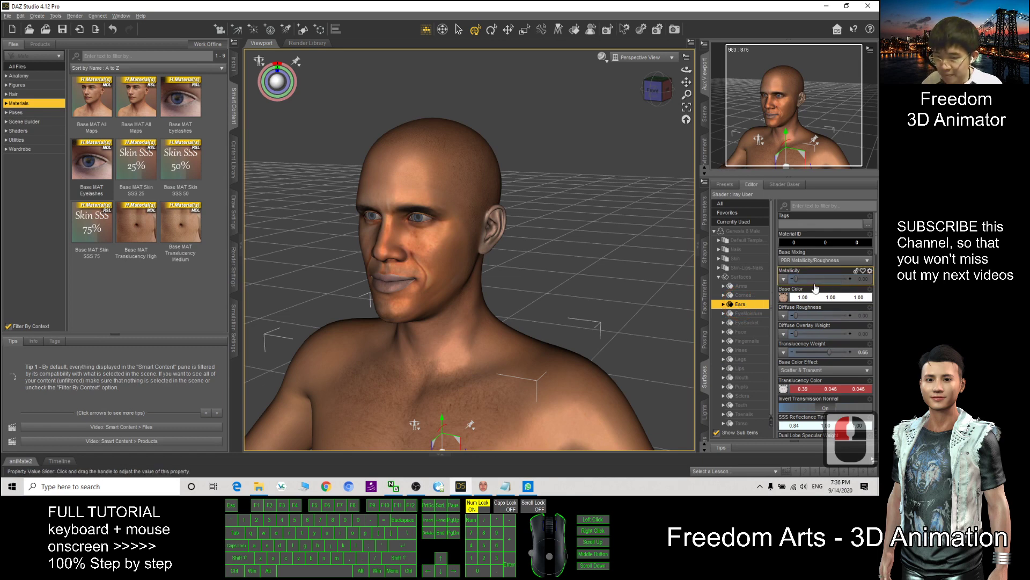
pyautogui.click(783, 297)
pyautogui.click(803, 234)
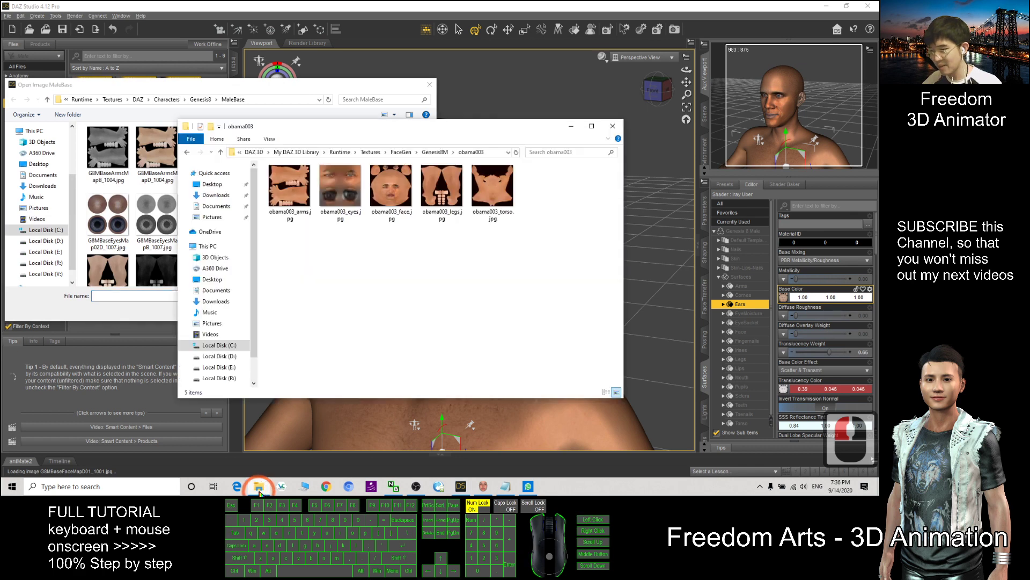
pyautogui.click(287, 100)
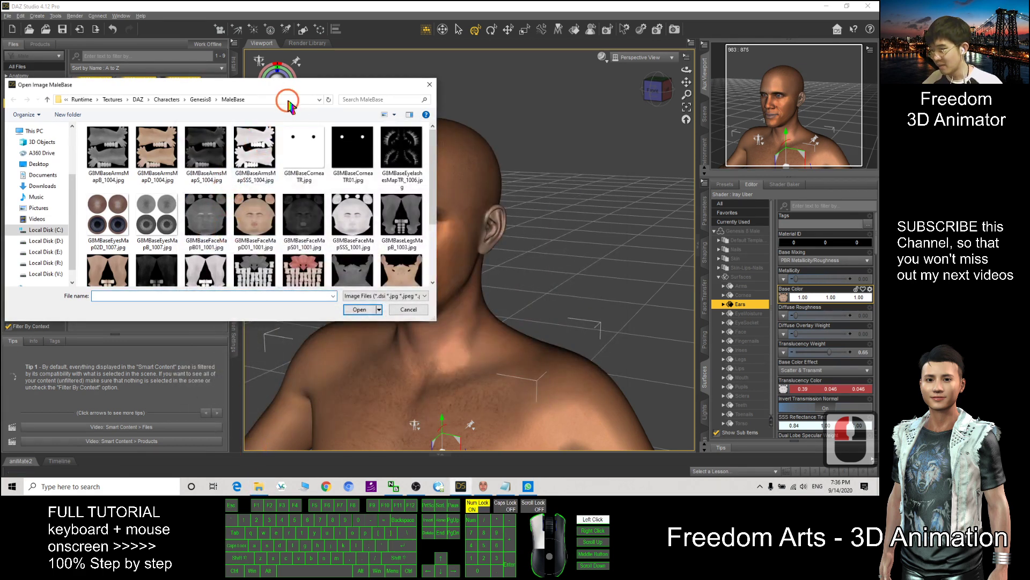
pyautogui.hotkey('ctrl', 'v')
pyautogui.press('Return')
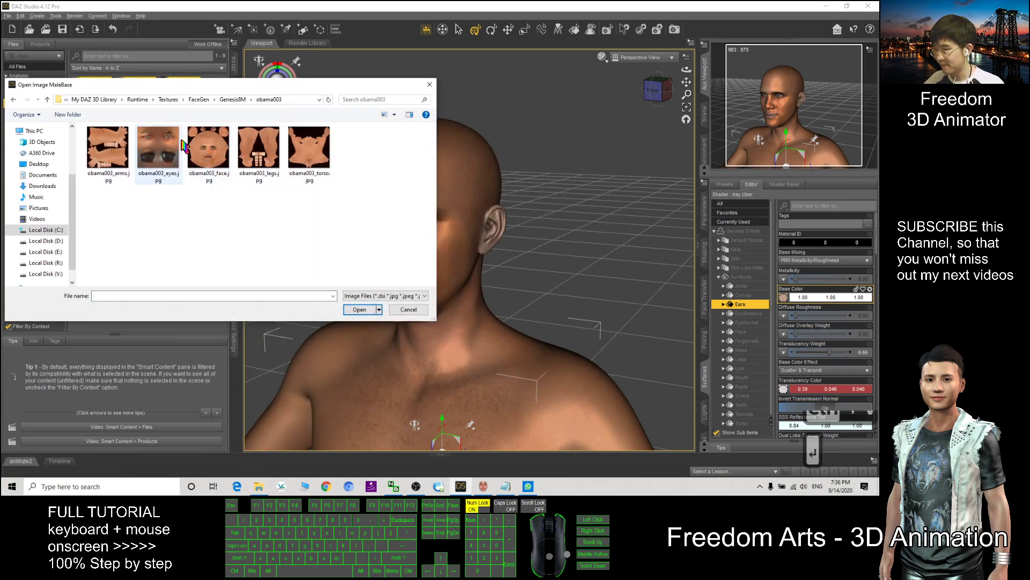
pyautogui.doubleClick(220, 153)
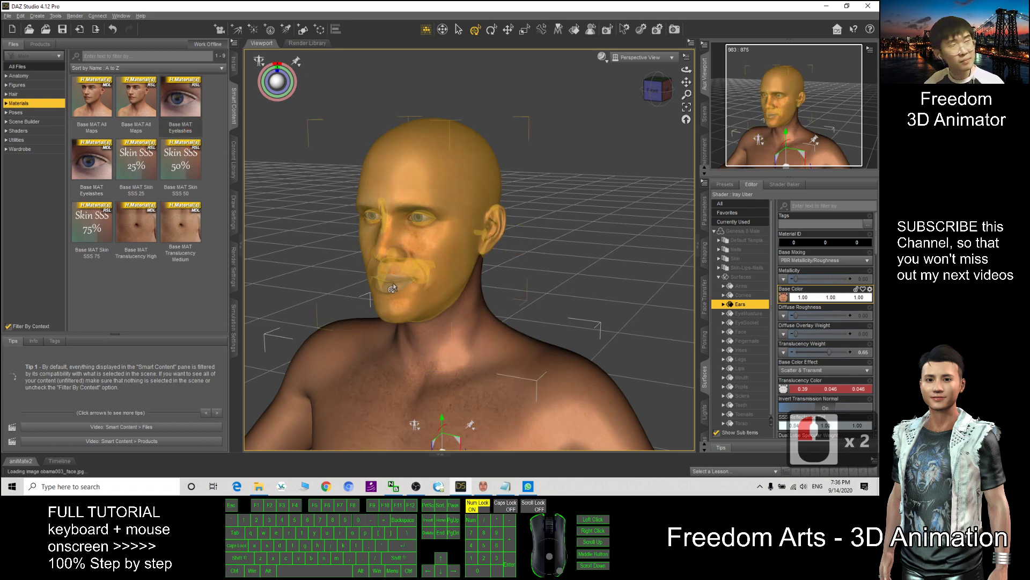
# Give the Lips surface obama003_face.jpg as its base colour too.
pyautogui.click(740, 369)
pyautogui.click(784, 301)
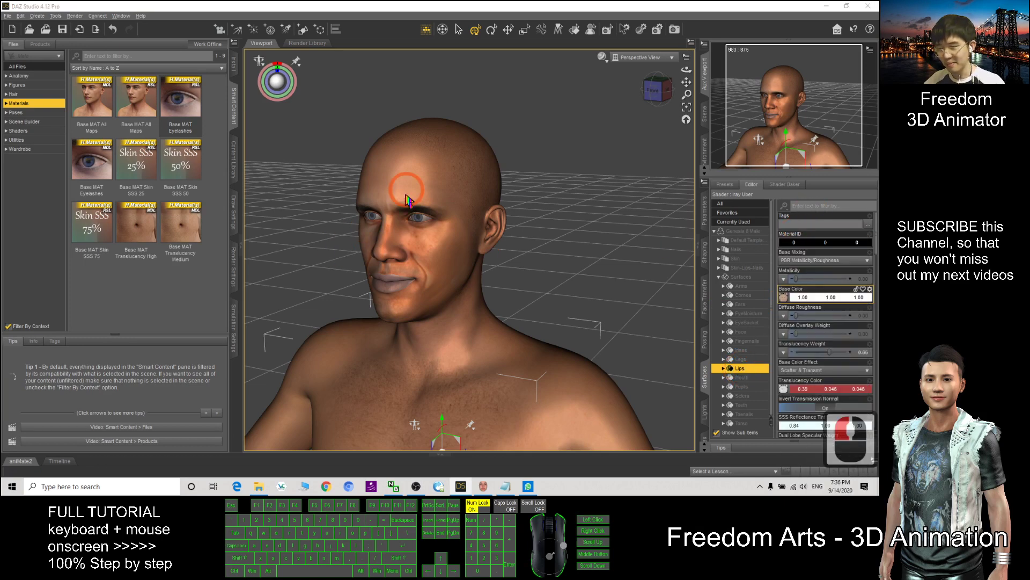
pyautogui.click(274, 102)
pyautogui.hotkey('ctrl', 'v')
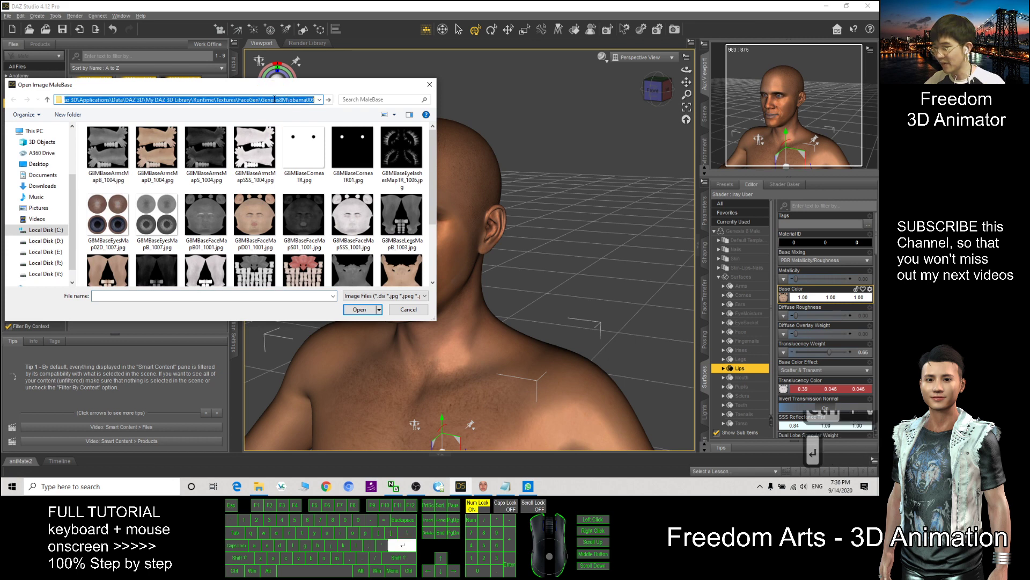
pyautogui.press('Return')
pyautogui.doubleClick(207, 153)
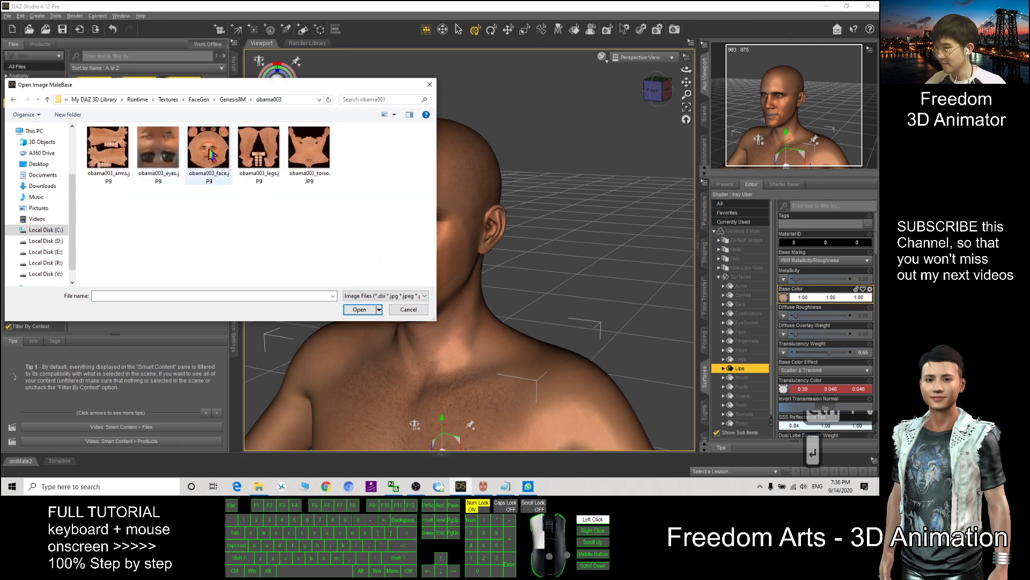
pyautogui.scroll(4, 603, 164)
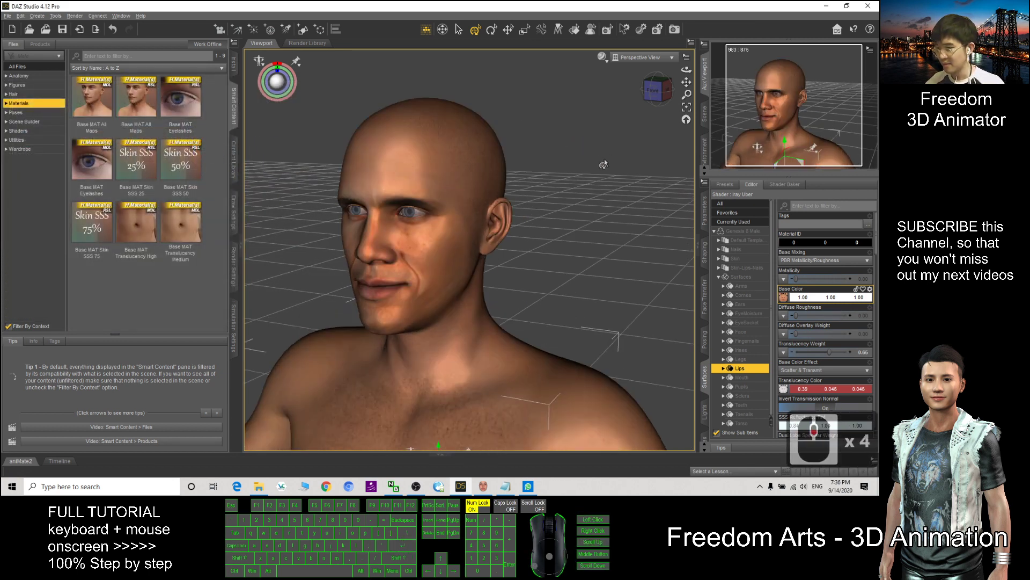
# Load obama003_face.jpg from the obama003 folder as the EyeSocket surface's base colour.
pyautogui.moveTo(686, 68); pyautogui.dragTo(662, 87)
pyautogui.scroll(4, 529, 187)
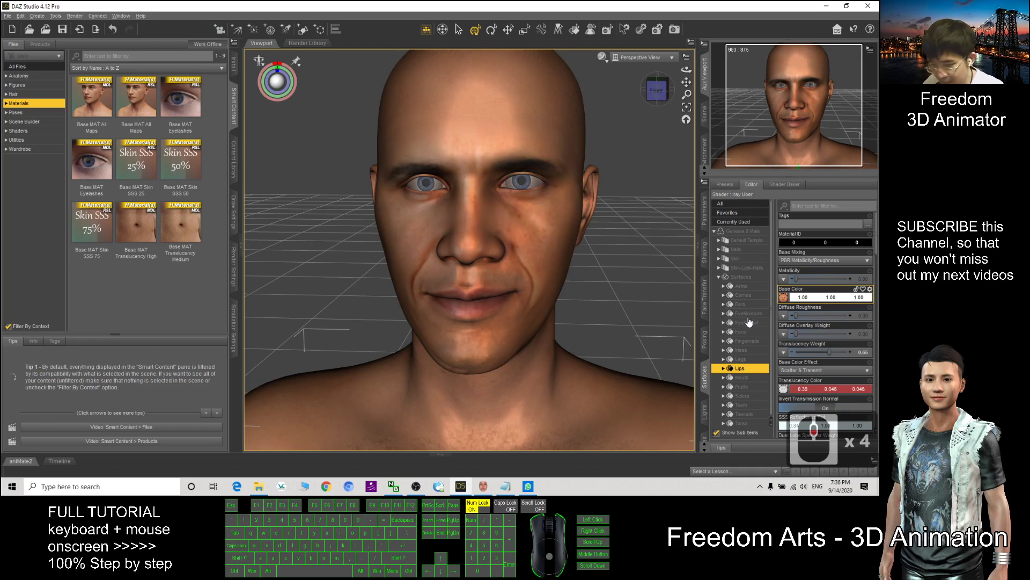
pyautogui.scroll(-2, 746, 352)
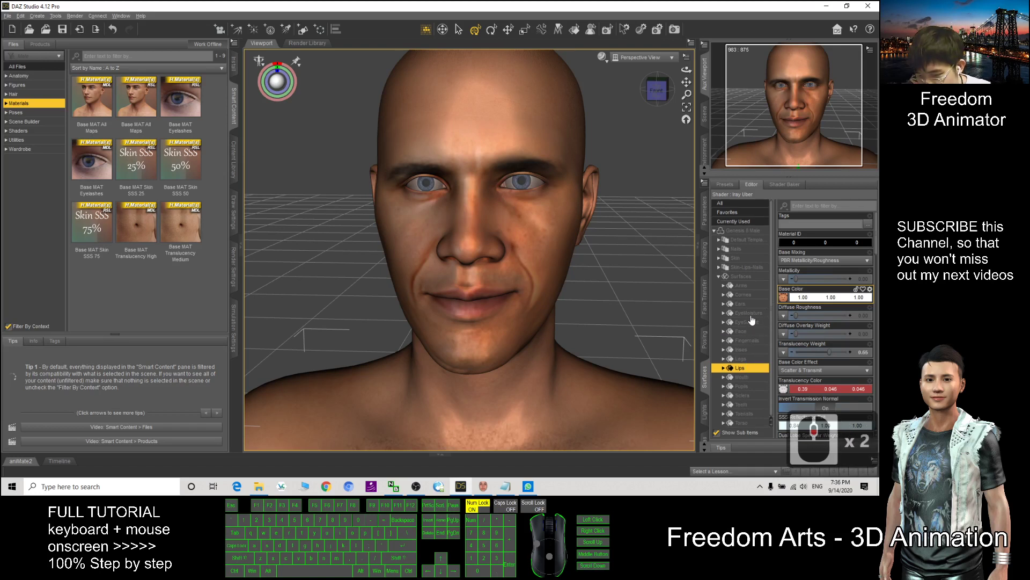
pyautogui.click(744, 295)
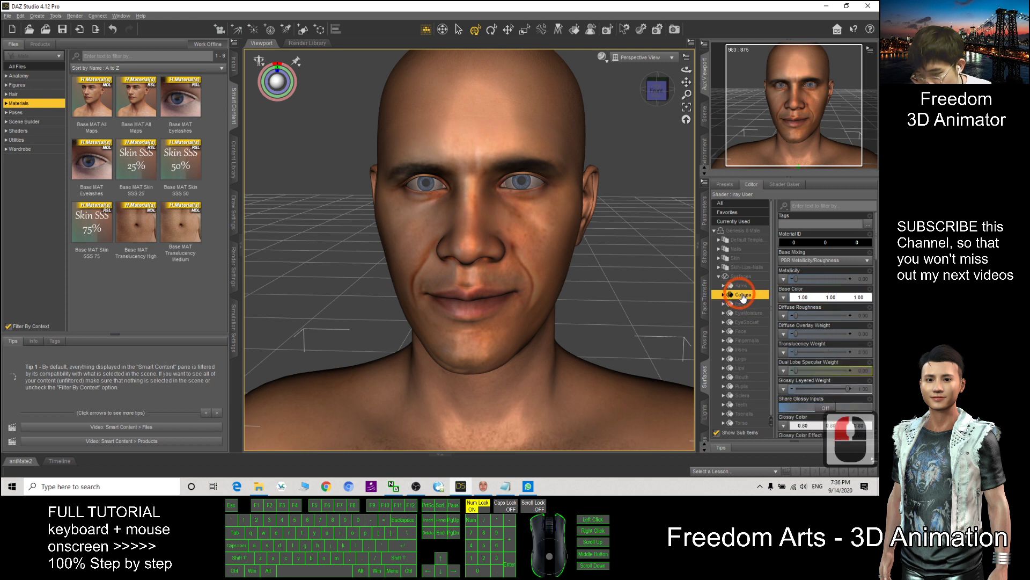
pyautogui.scroll(6, 745, 317)
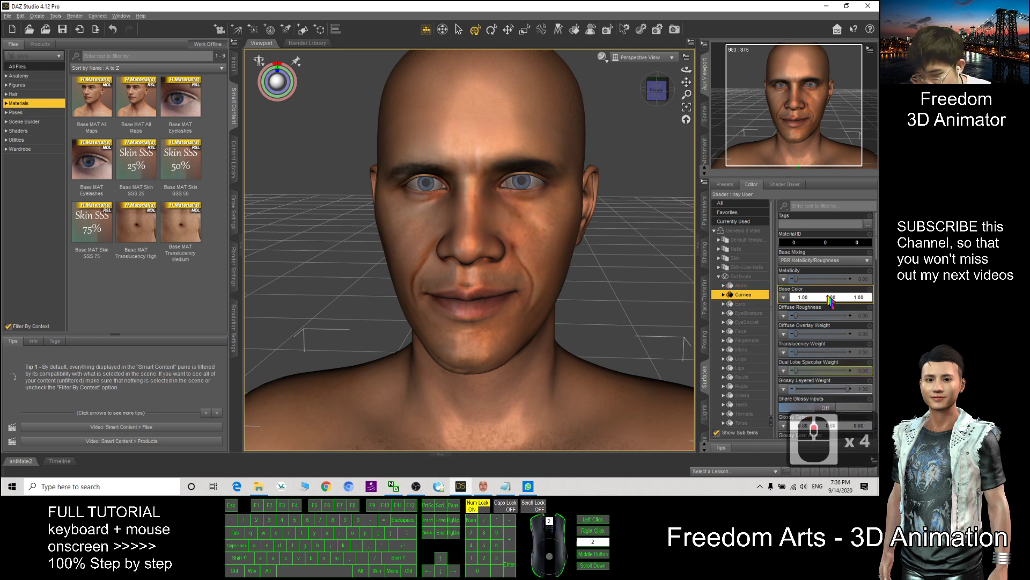
pyautogui.click(747, 322)
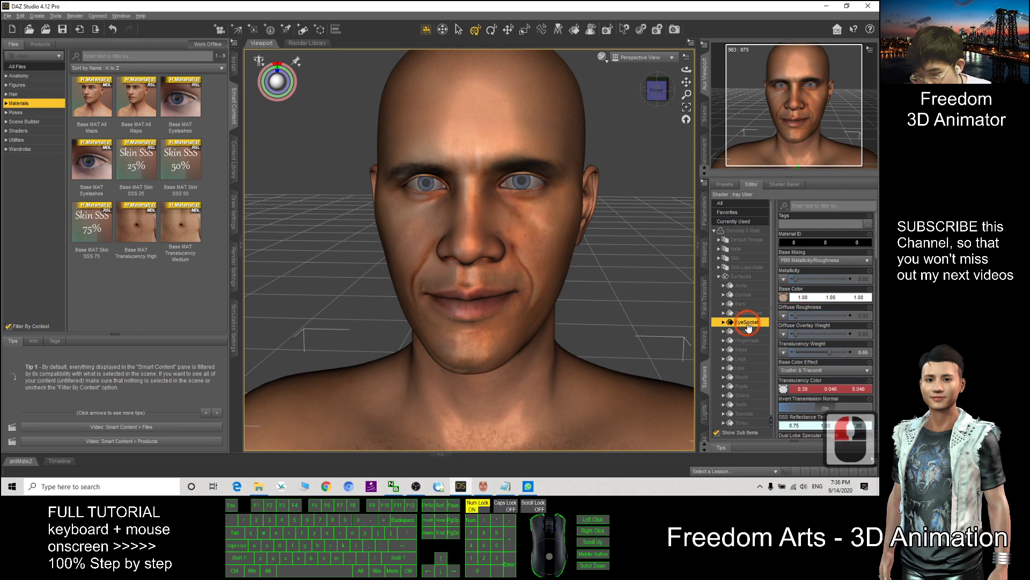
pyautogui.click(785, 298)
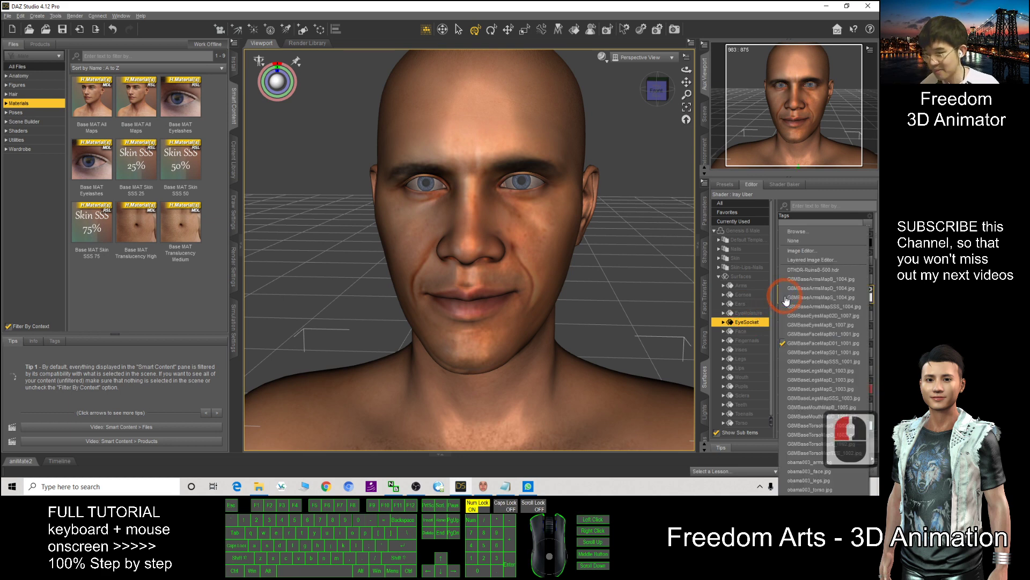
pyautogui.click(797, 231)
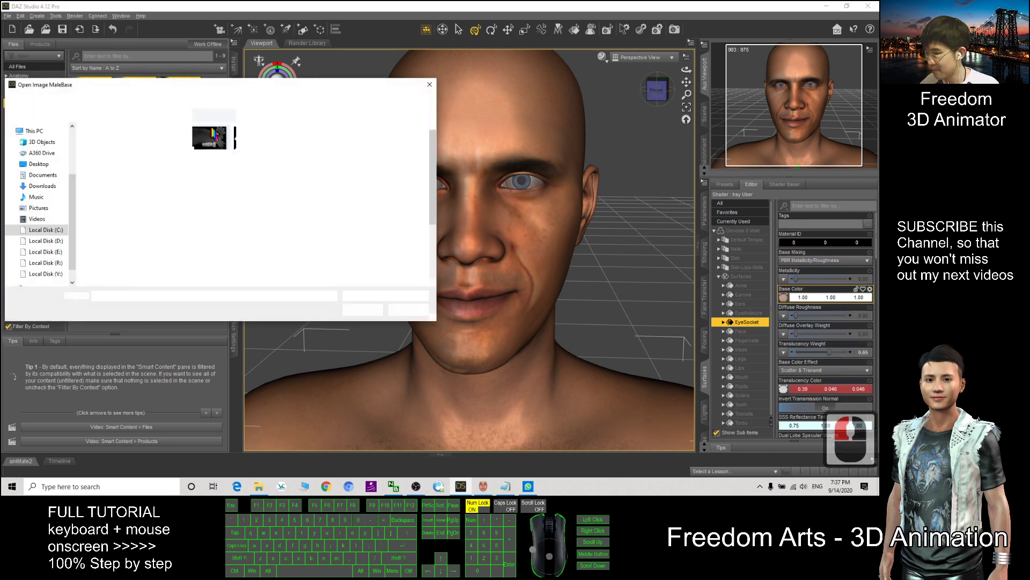
pyautogui.click(271, 100)
pyautogui.hotkey('ctrl', 'v')
pyautogui.press('Return')
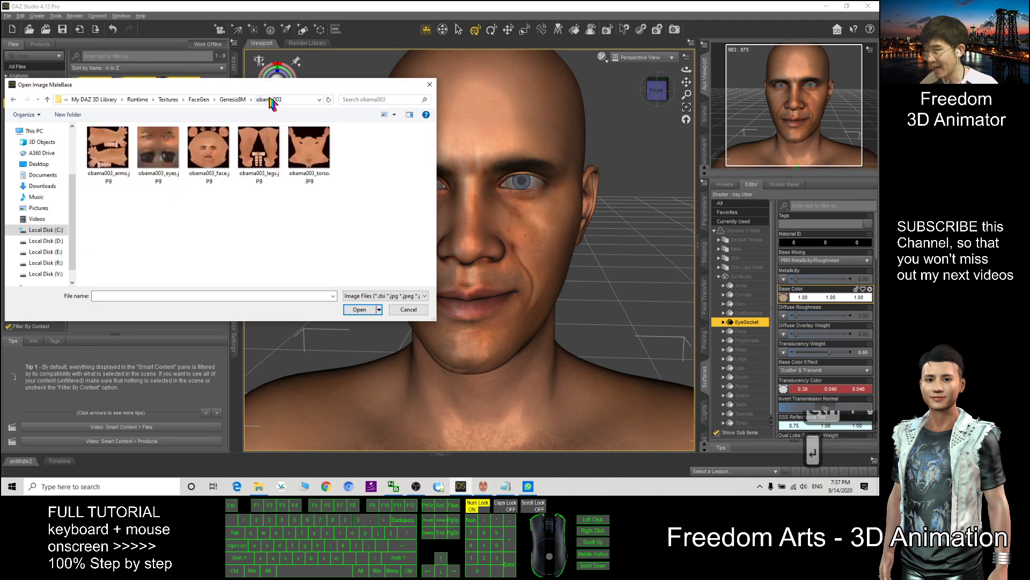
pyautogui.doubleClick(215, 155)
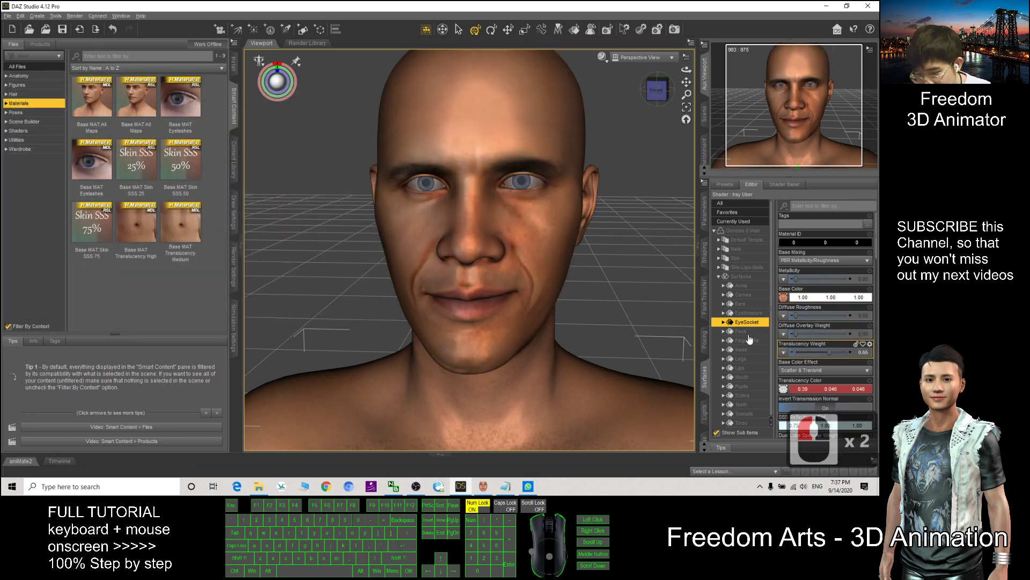
# Set the Irises surface's base colour image to obama003_eyes.jpg.
pyautogui.click(743, 352)
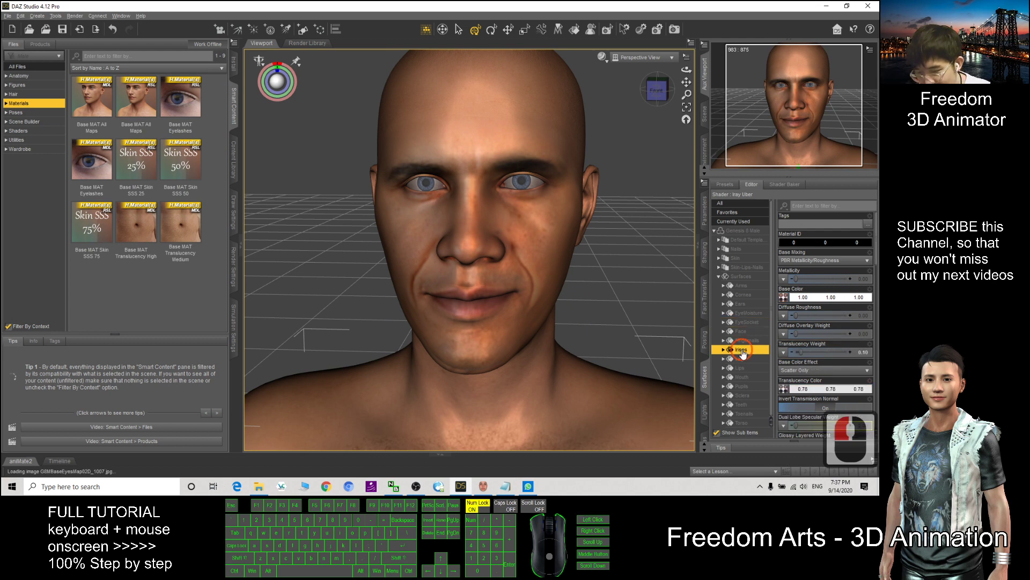
pyautogui.click(785, 298)
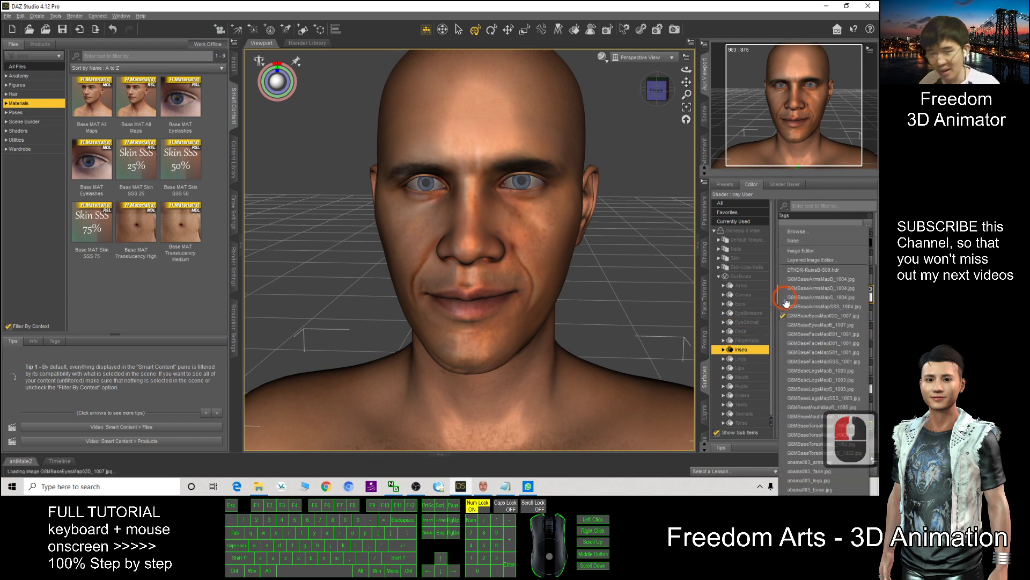
pyautogui.click(748, 211)
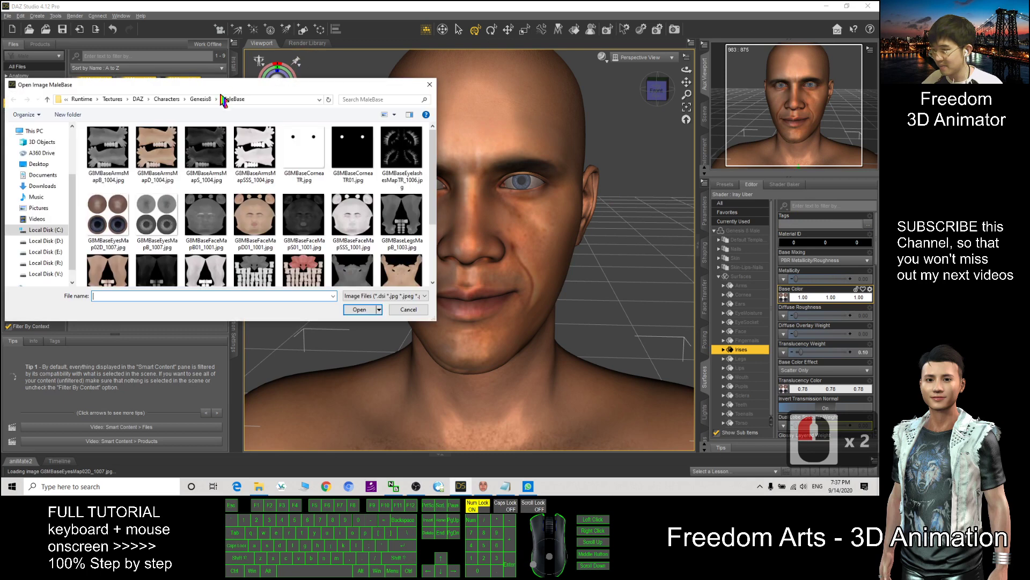
pyautogui.click(265, 99)
pyautogui.hotkey('ctrl', 'c')
pyautogui.press('Return')
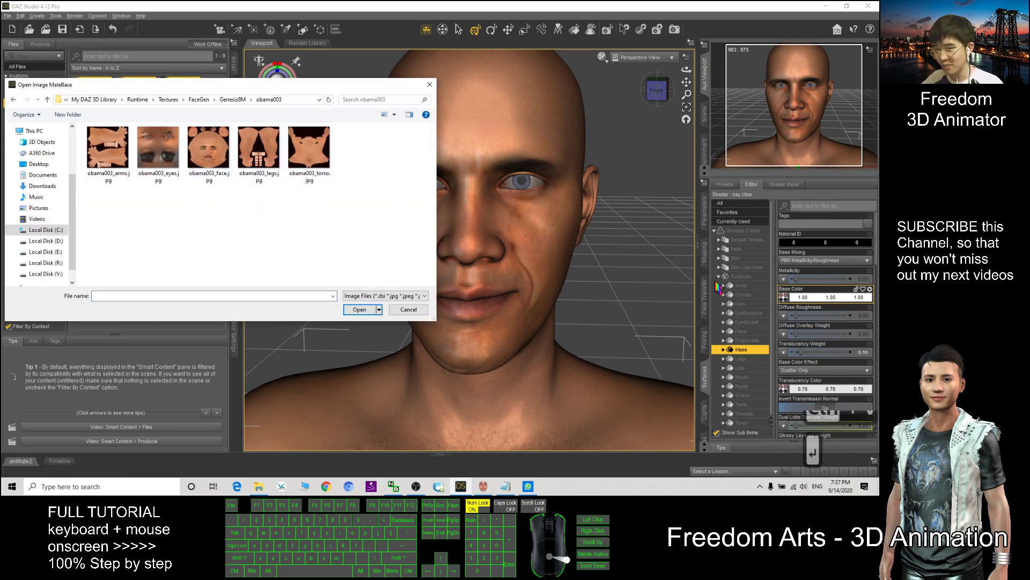
pyautogui.doubleClick(158, 148)
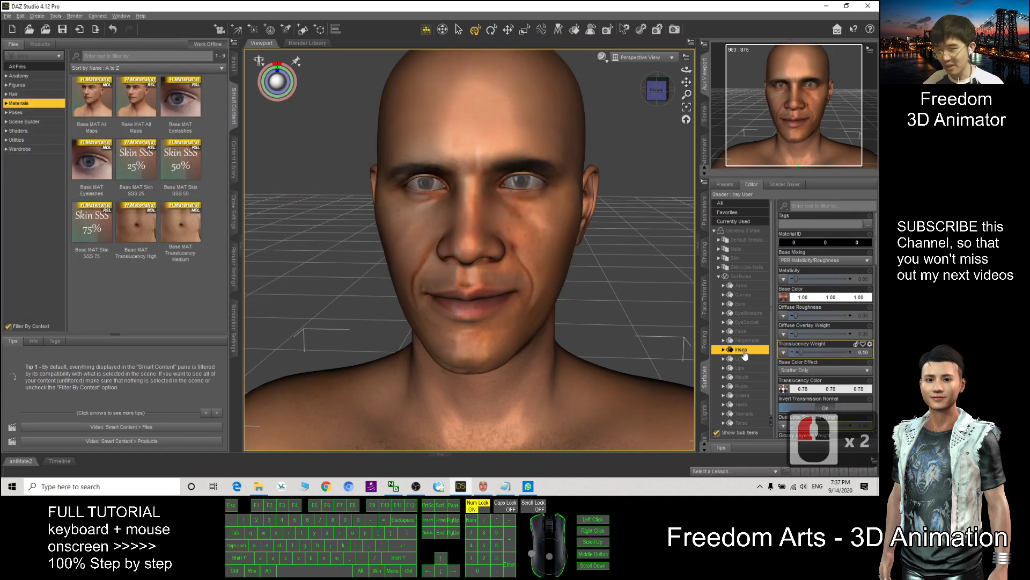
# Set the Pupils surface's base colour image to obama003_eyes.jpg.
pyautogui.scroll(-1, 741, 333)
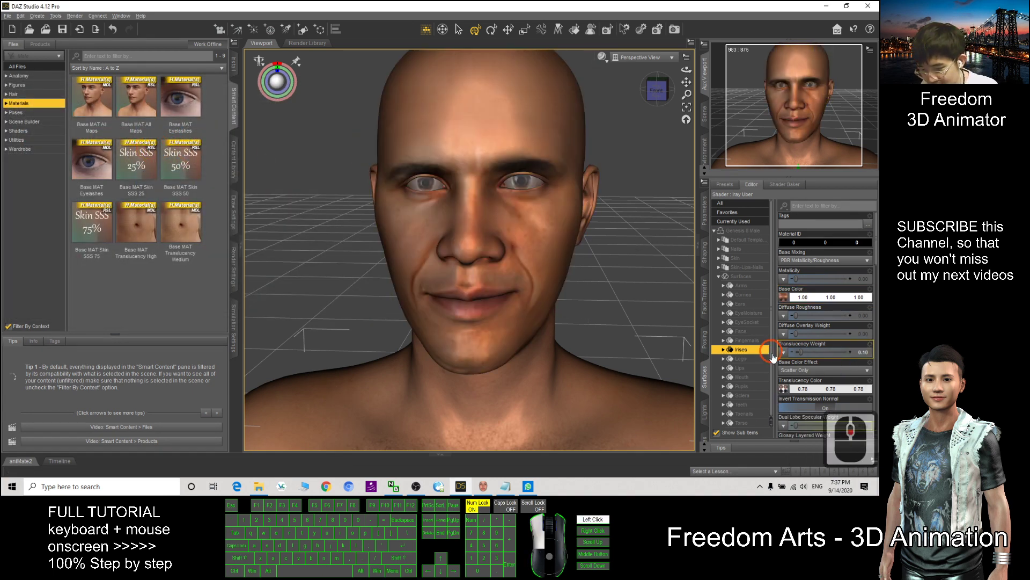
pyautogui.click(742, 388)
pyautogui.click(743, 388)
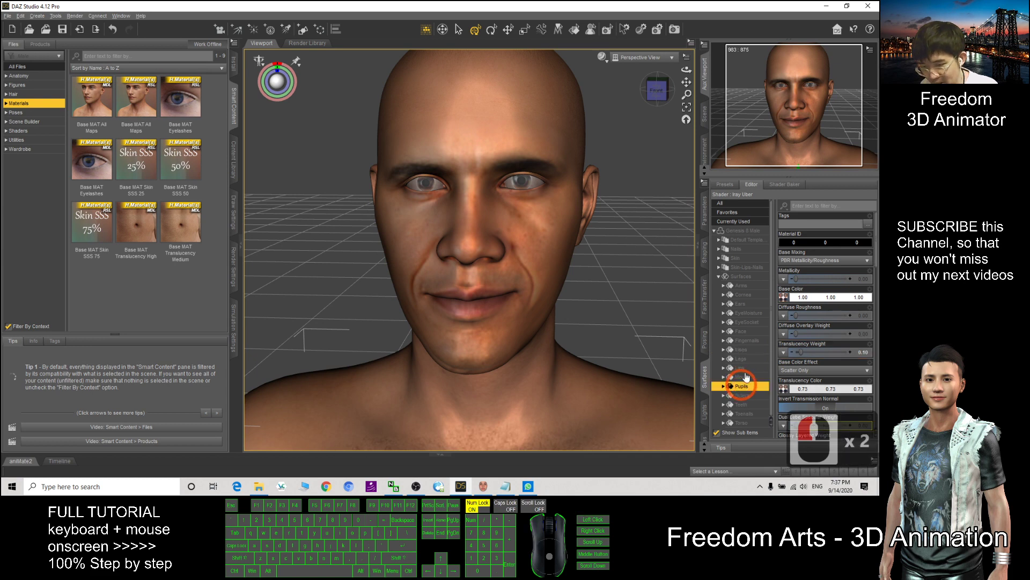
pyautogui.click(783, 297)
pyautogui.click(805, 225)
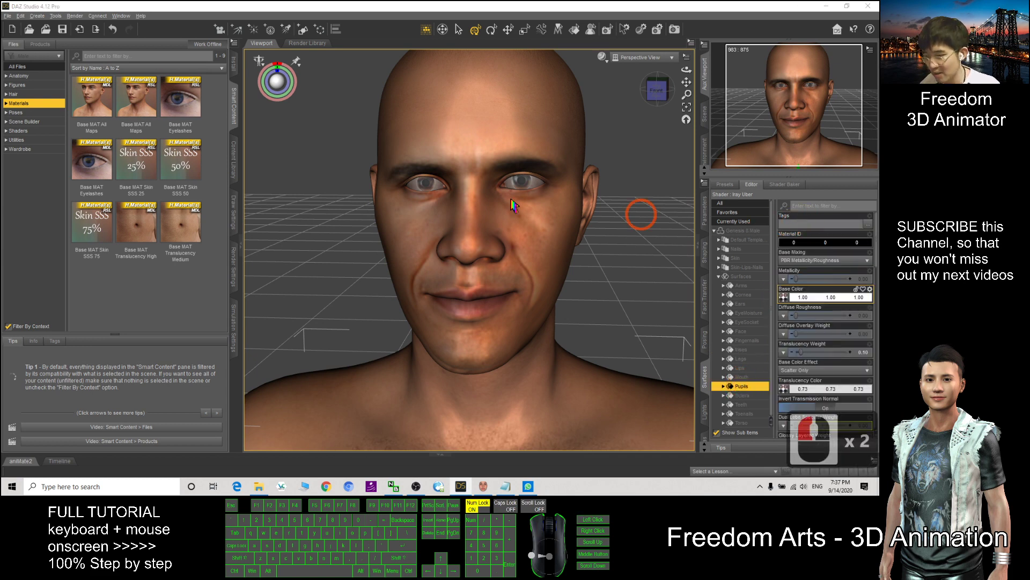
pyautogui.click(279, 99)
pyautogui.hotkey('ctrl', 'v')
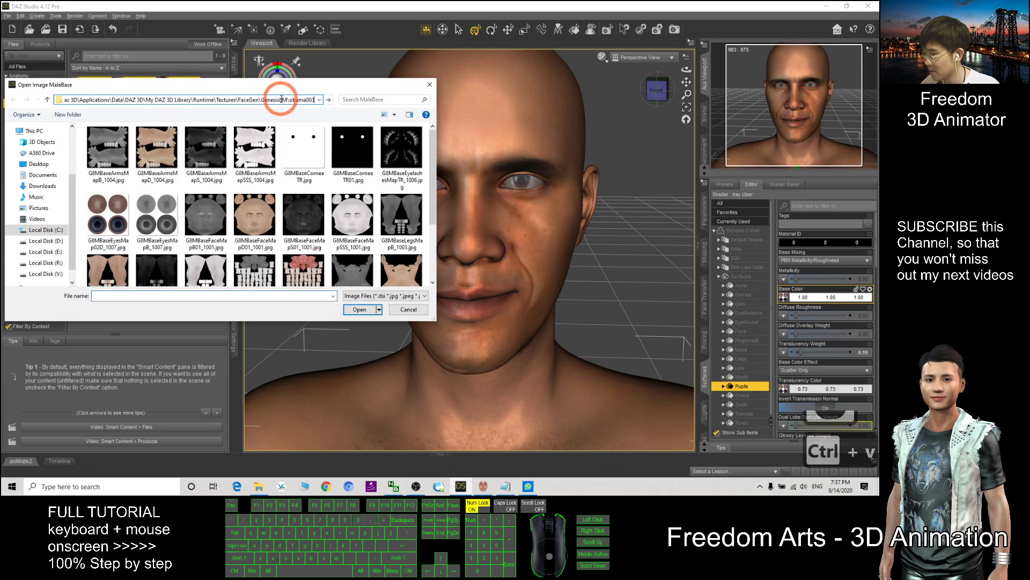
pyautogui.press('Return')
pyautogui.doubleClick(156, 150)
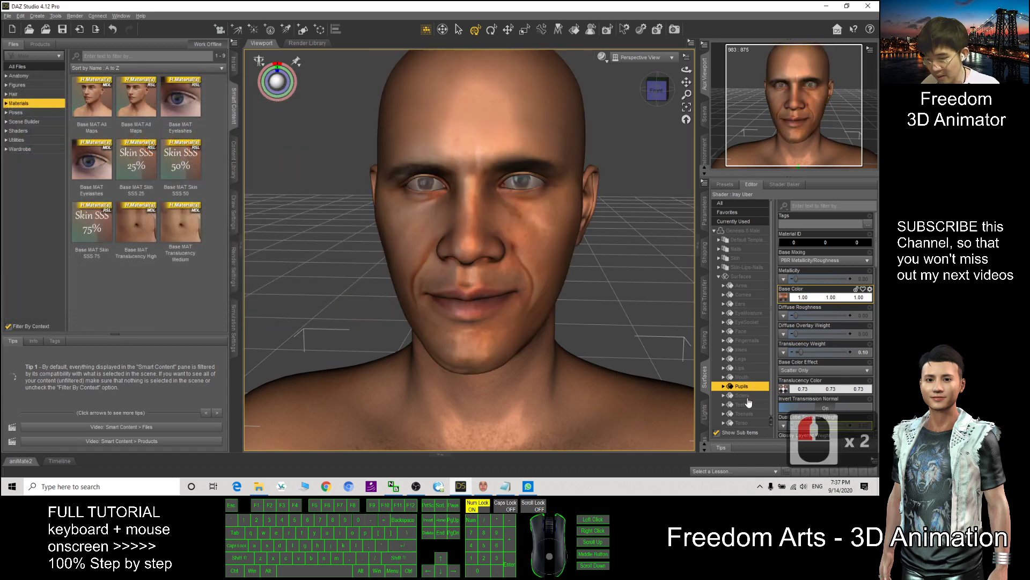
# Set the Sclera surface's base colour image to obama003_eyes.jpg.
pyautogui.click(742, 396)
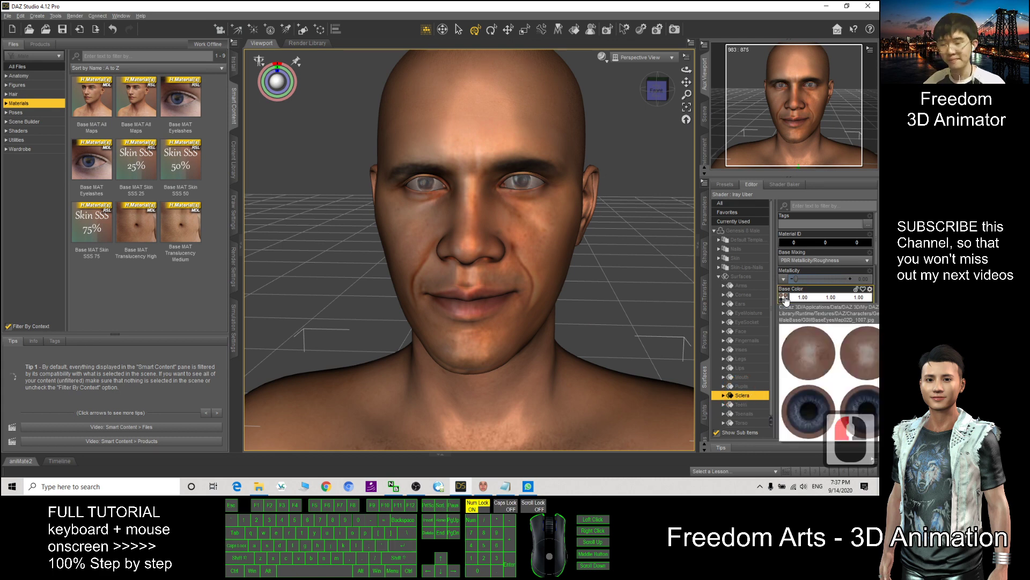
pyautogui.click(785, 298)
pyautogui.click(800, 229)
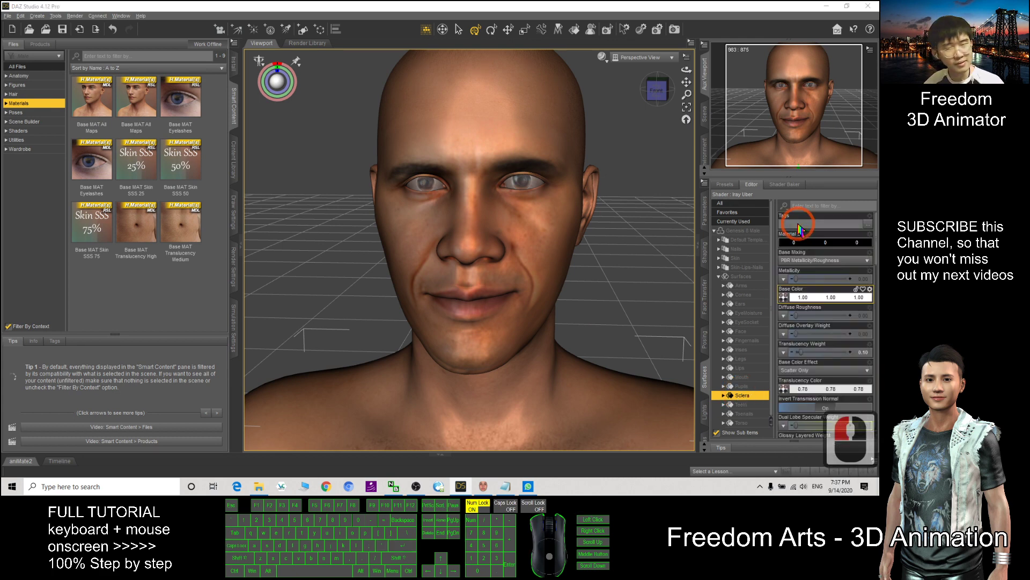
pyautogui.click(269, 101)
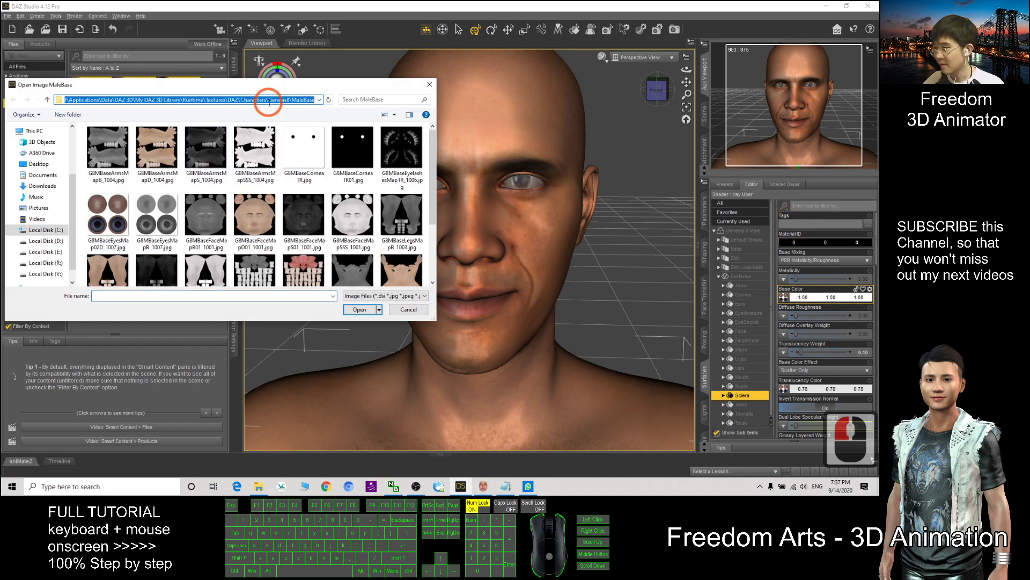
pyautogui.hotkey('ctrl', 'v')
pyautogui.press('Return')
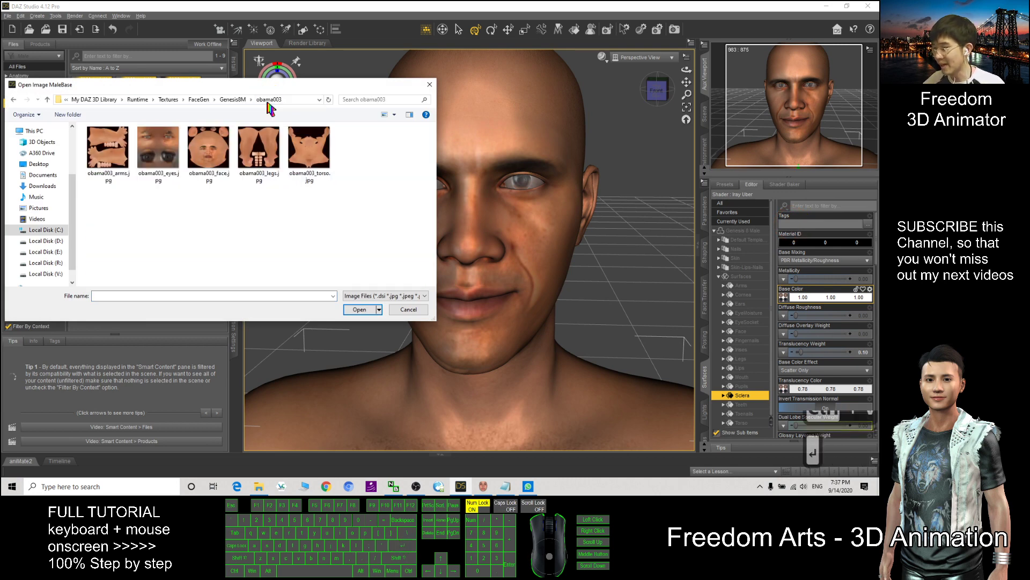
pyautogui.doubleClick(169, 154)
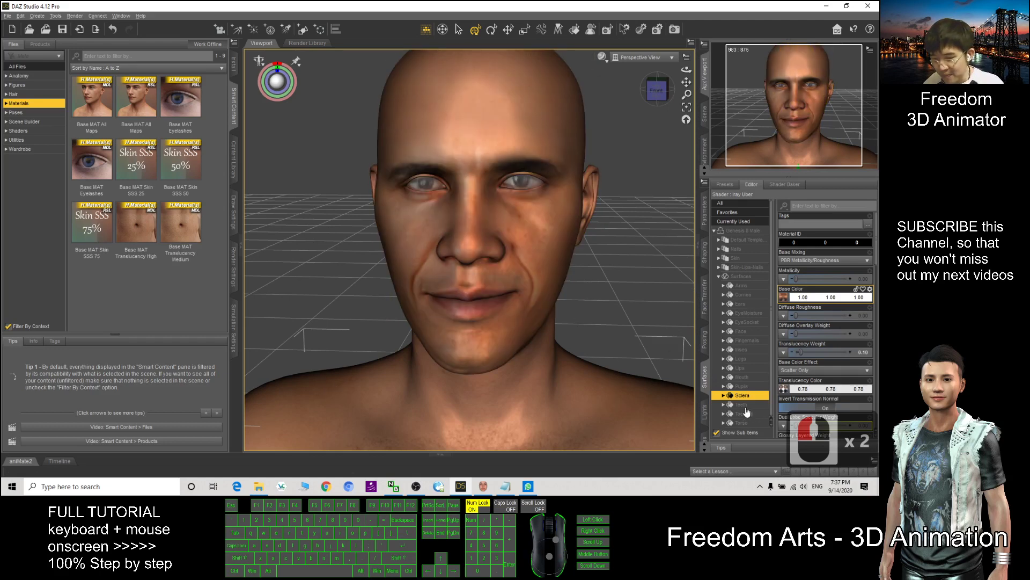
# Orbit and zoom around the textured head, then shrink the DAZ Studio window.
pyautogui.scroll(-15, 644, 215)
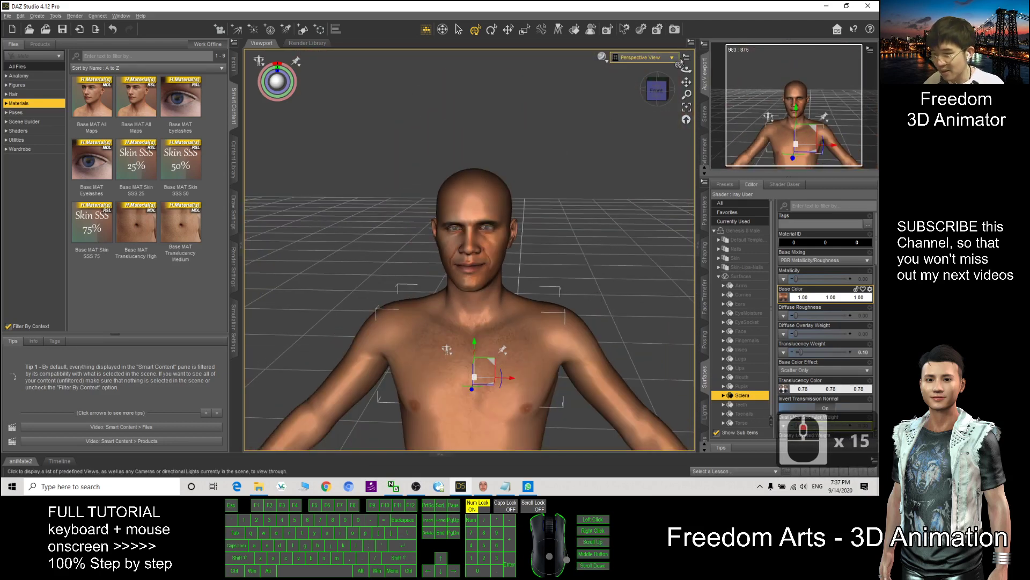
pyautogui.moveTo(686, 69); pyautogui.dragTo(612, 70)
pyautogui.scroll(7, 502, 239)
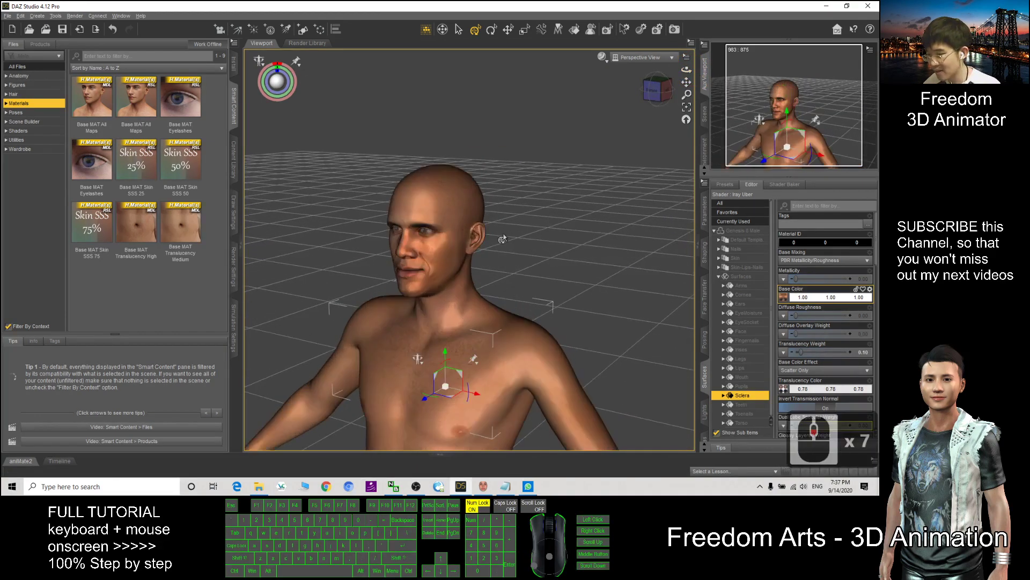
pyautogui.scroll(7, 503, 238)
pyautogui.scroll(-7, 502, 238)
pyautogui.scroll(7, 503, 239)
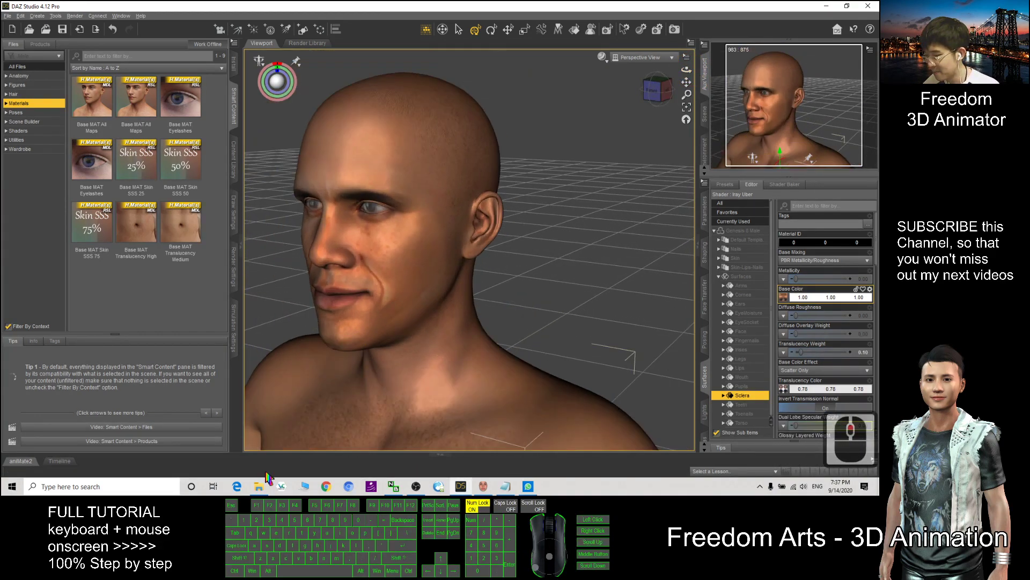
pyautogui.click(259, 486)
# Open the Picture folder of Obama photos and arrange it beside the DAZ Studio window.
pyautogui.click(259, 486)
pyautogui.doubleClick(665, 7)
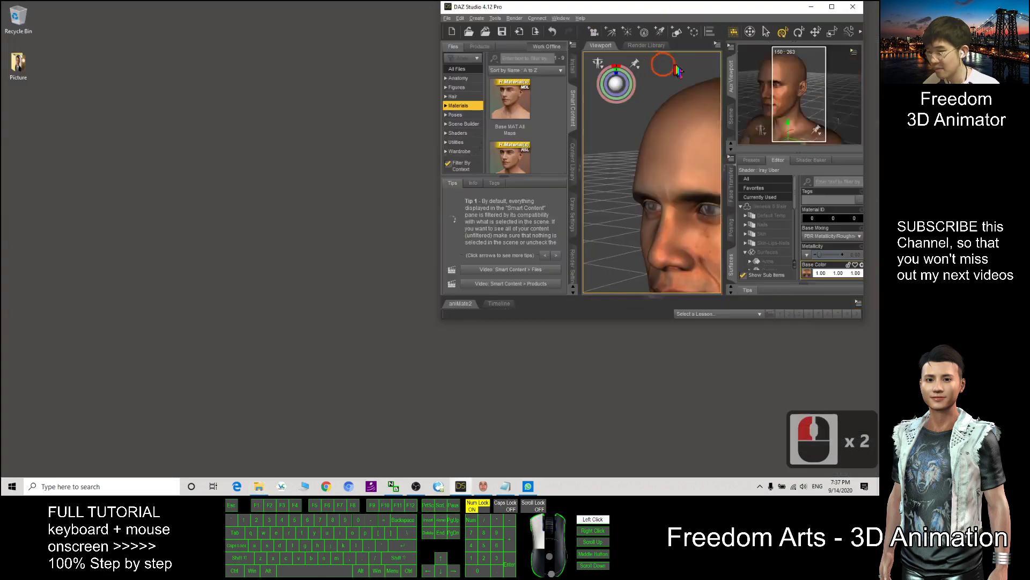
pyautogui.moveTo(650, 7); pyautogui.dragTo(490, 33)
pyautogui.doubleClick(19, 63)
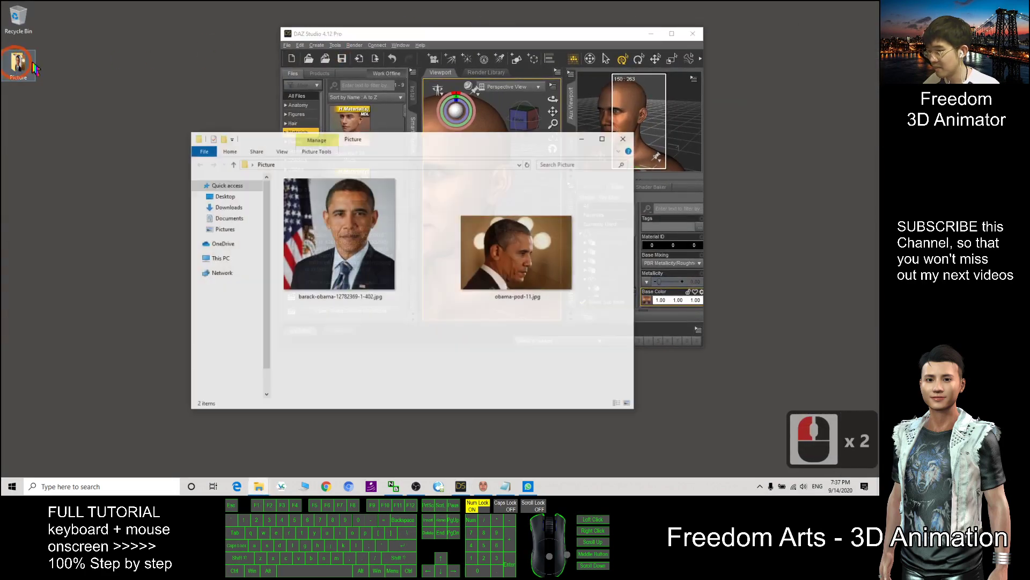
pyautogui.moveTo(478, 140); pyautogui.dragTo(299, 102)
pyautogui.moveTo(500, 37); pyautogui.dragTo(597, 37)
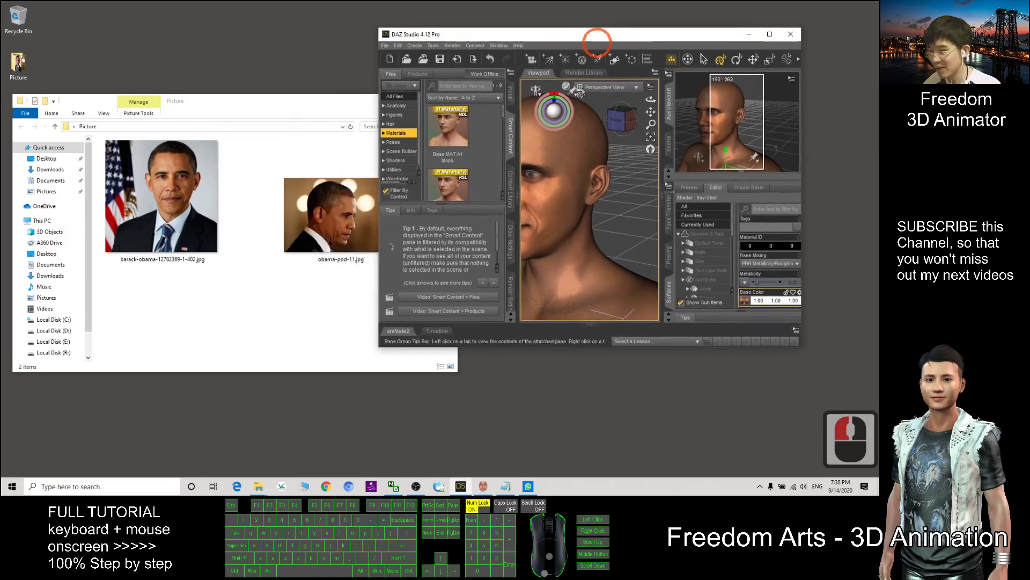
# Orbit to the figure's front, maximize DAZ Studio, and bring up FaceGen Artist Pro.
pyautogui.scroll(-5, 555, 104)
pyautogui.click(651, 97)
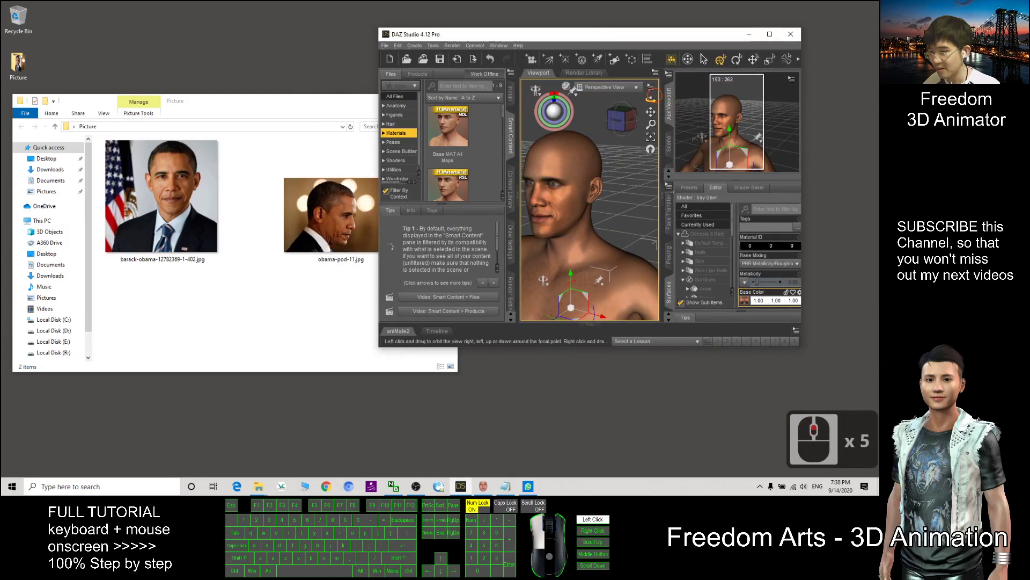
pyautogui.moveTo(651, 96); pyautogui.dragTo(618, 100)
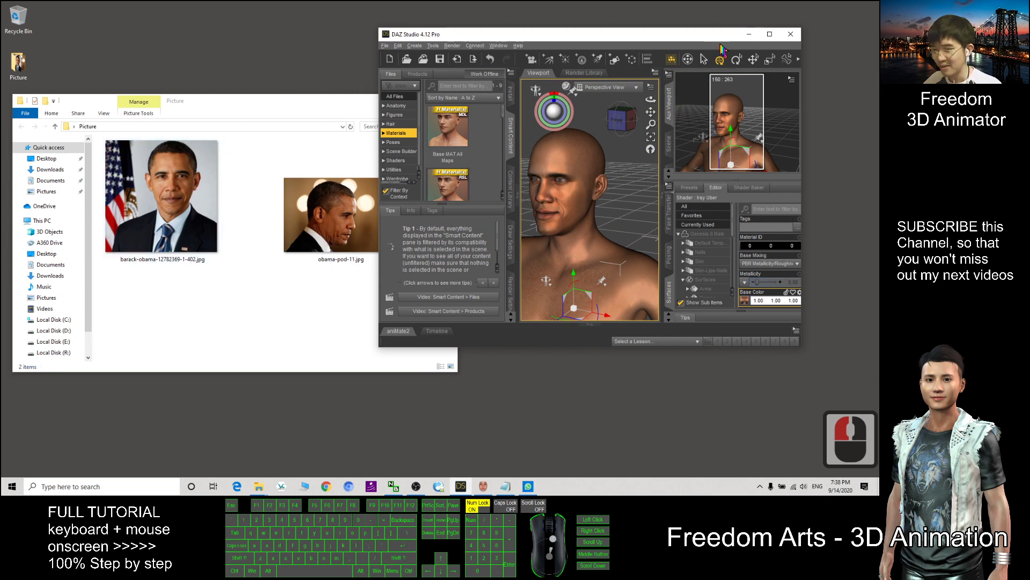
pyautogui.click(777, 37)
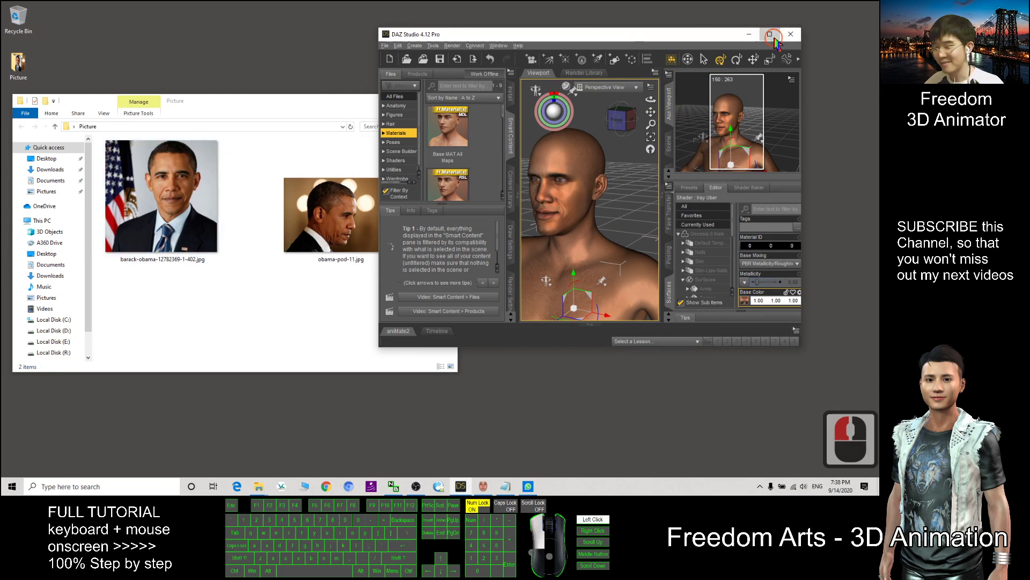
pyautogui.scroll(-16, 465, 249)
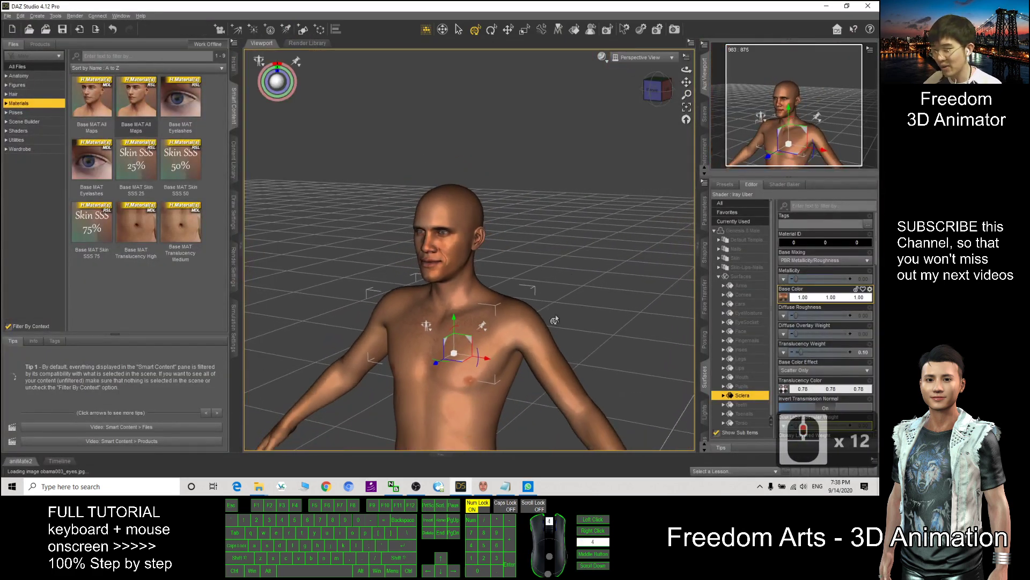
pyautogui.click(484, 486)
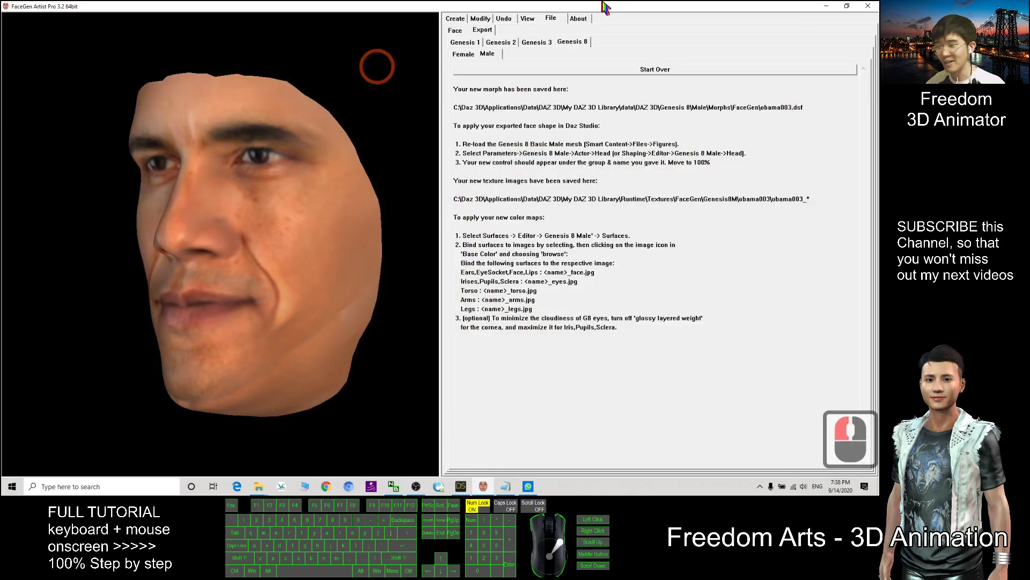
# Minimize FaceGen Artist Pro, restore DAZ Studio to a smaller window, and close the Picture folder.
pyautogui.click(842, 7)
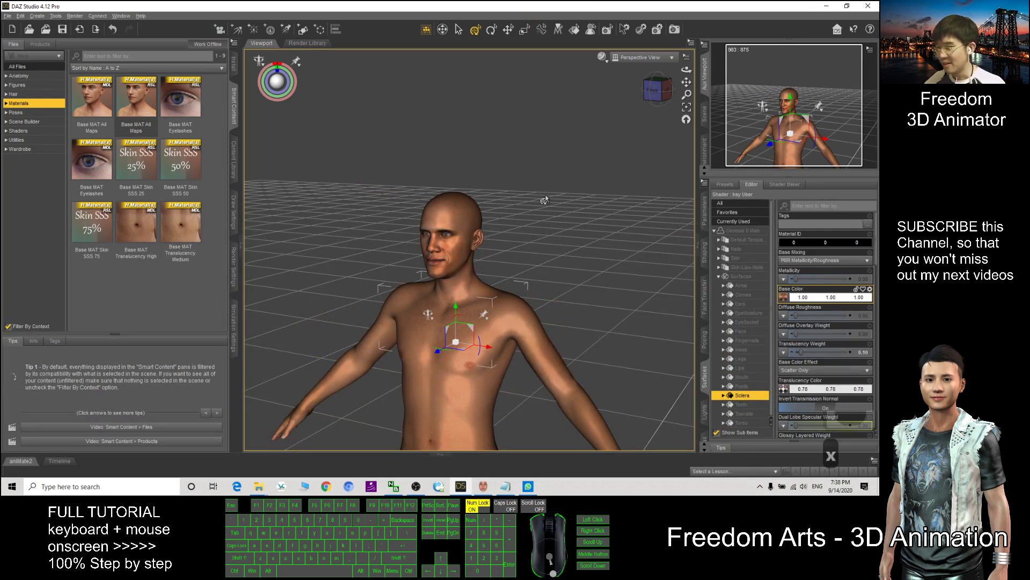
pyautogui.scroll(-10, 500, 289)
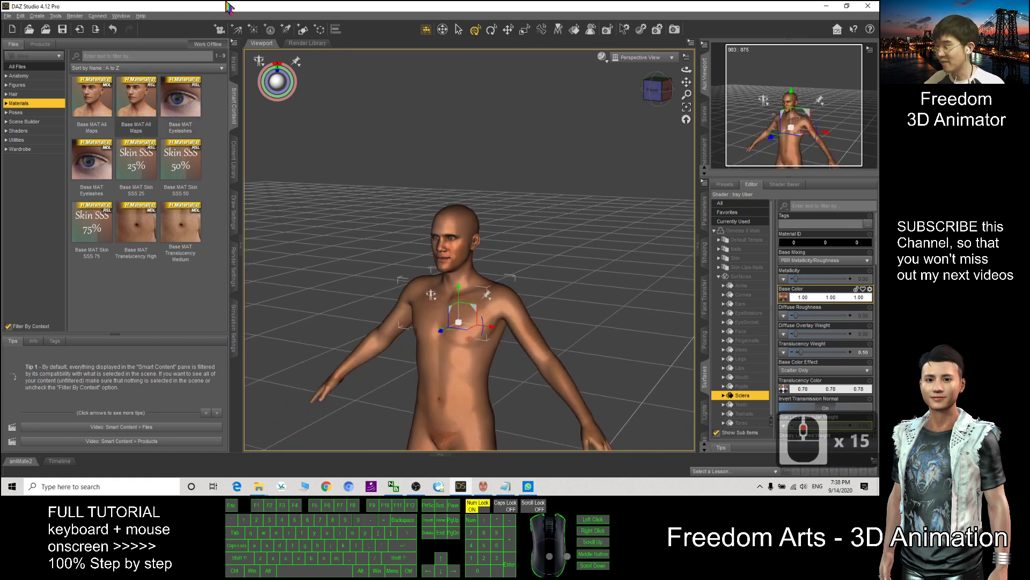
pyautogui.moveTo(228, 6); pyautogui.dragTo(545, 51)
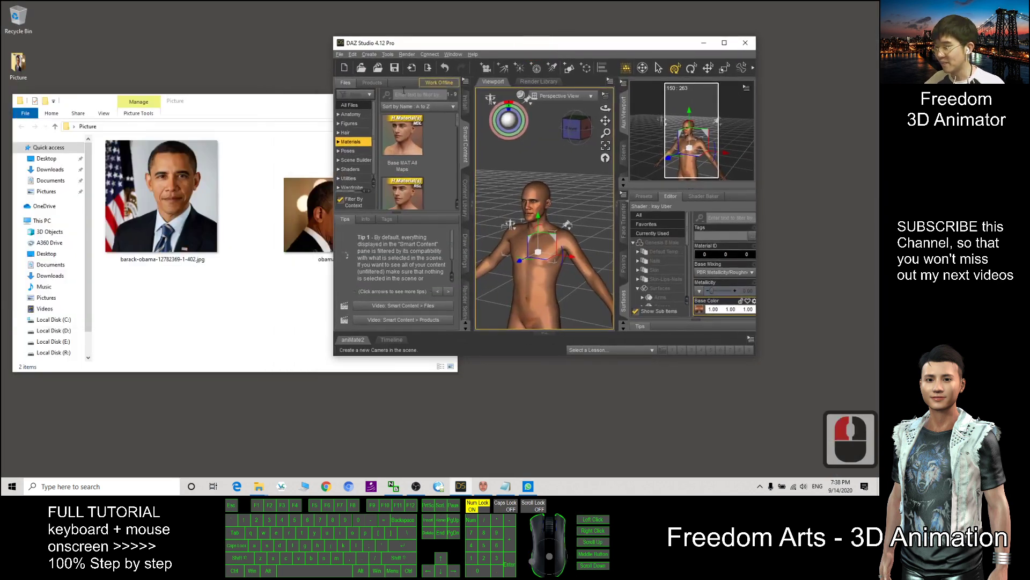
pyautogui.click(295, 101)
# In File > Export, set Save as type to Autodesk FBX (*.fbx), then cancel the dialog.
pyautogui.click(445, 101)
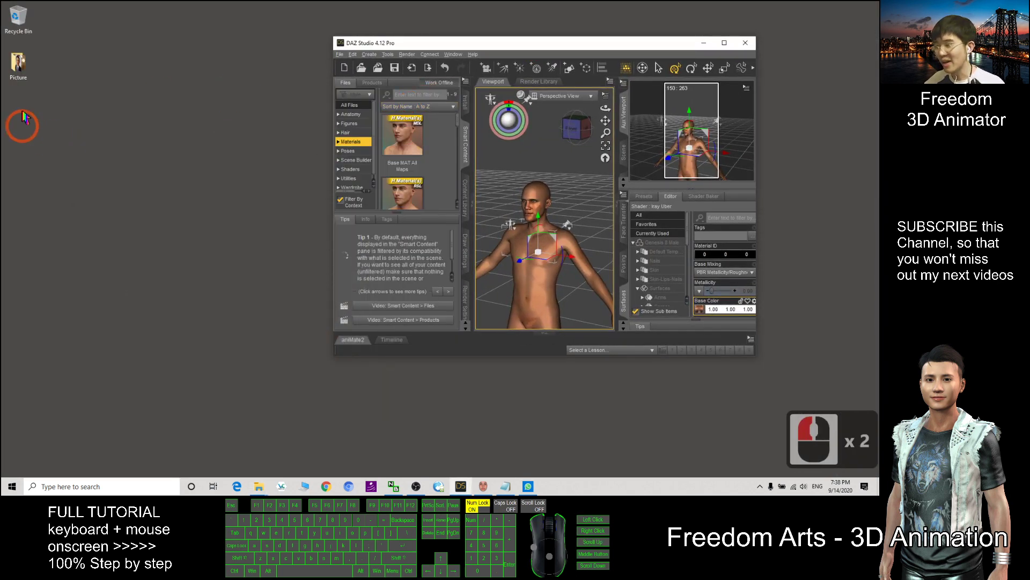
pyautogui.click(351, 54)
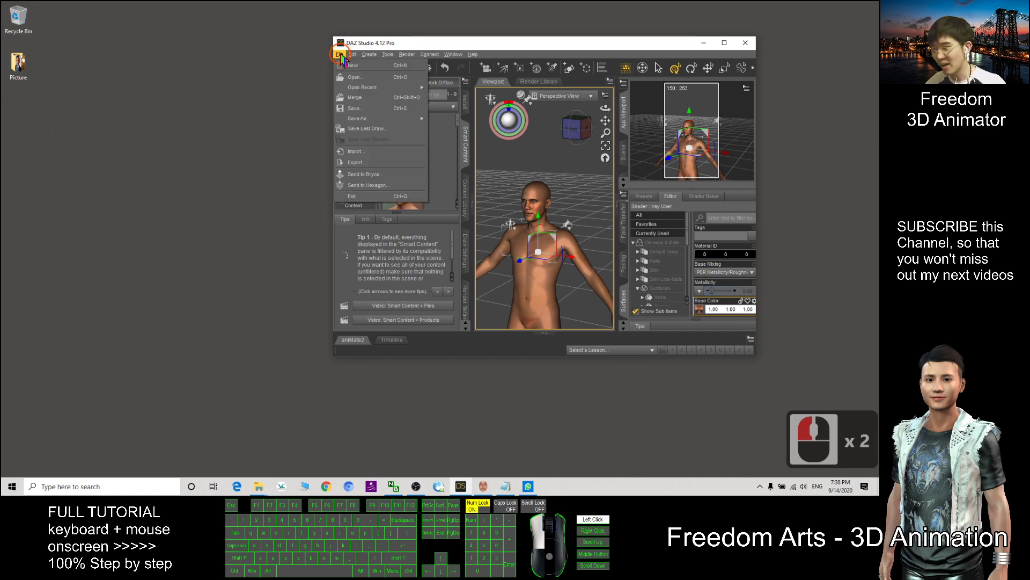
pyautogui.click(378, 170)
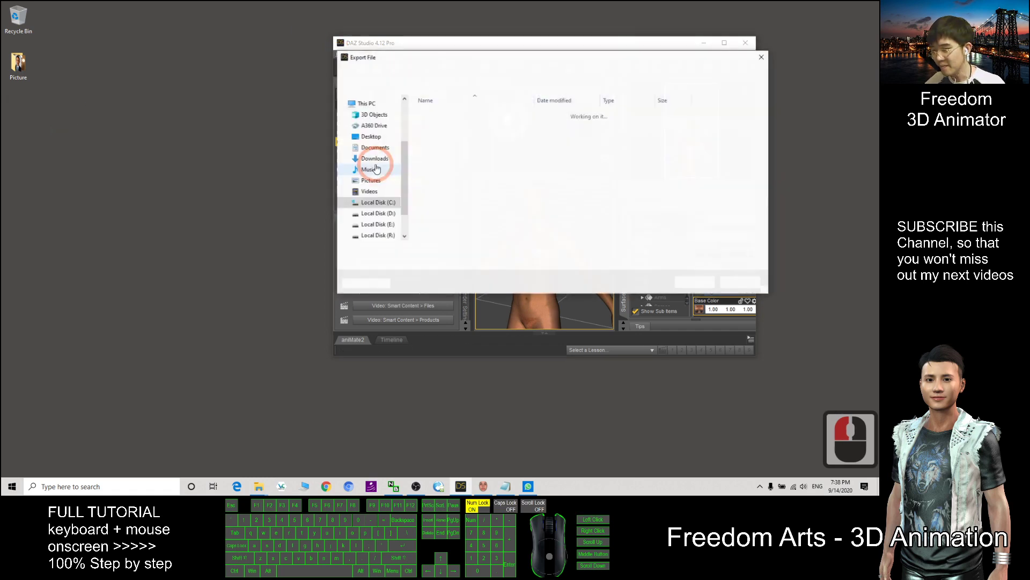
pyautogui.click(432, 263)
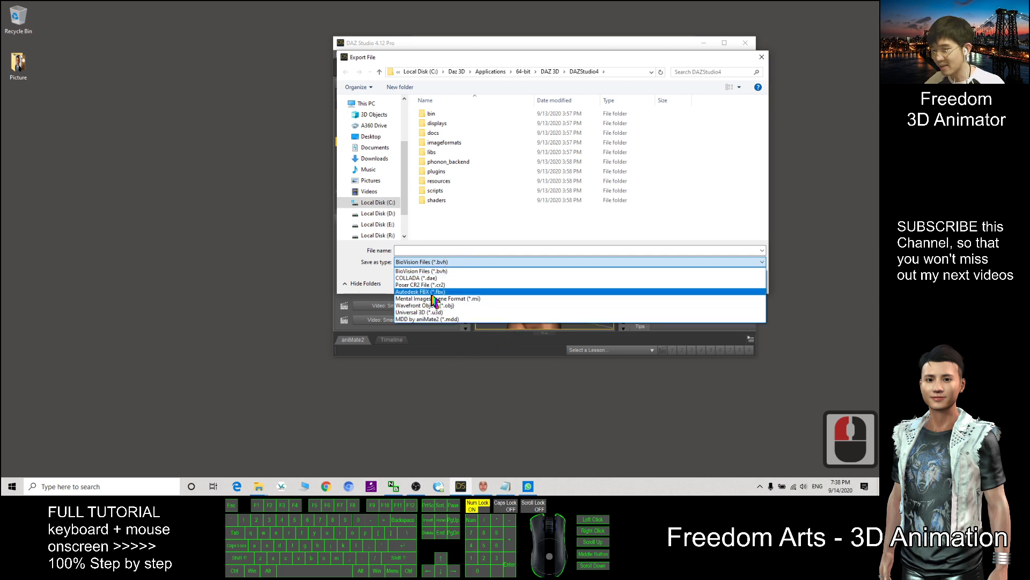
pyautogui.click(460, 59)
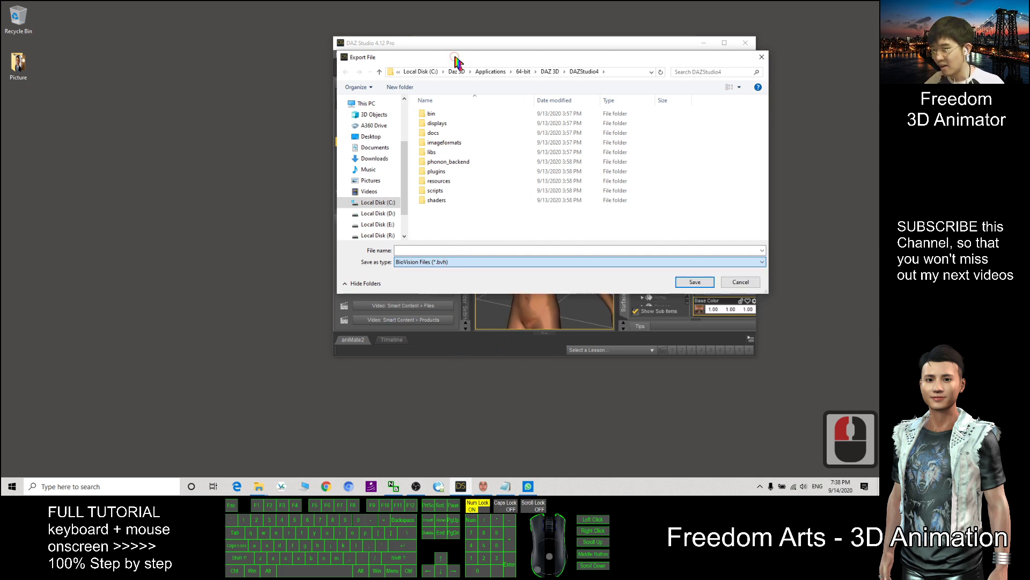
pyautogui.moveTo(494, 62); pyautogui.dragTo(376, 95)
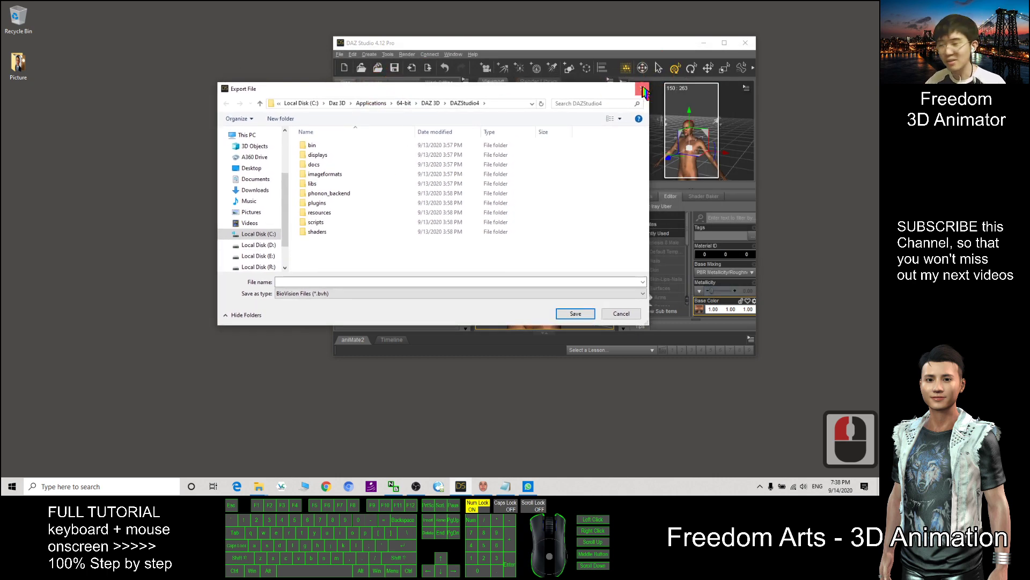
pyautogui.moveTo(567, 94); pyautogui.dragTo(377, 199)
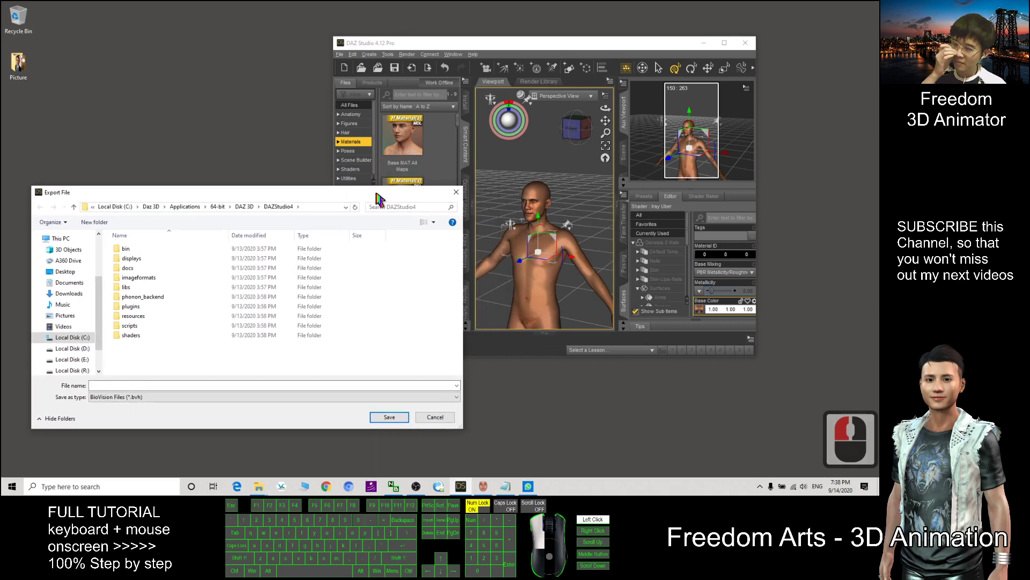
pyautogui.moveTo(377, 200); pyautogui.dragTo(484, 144)
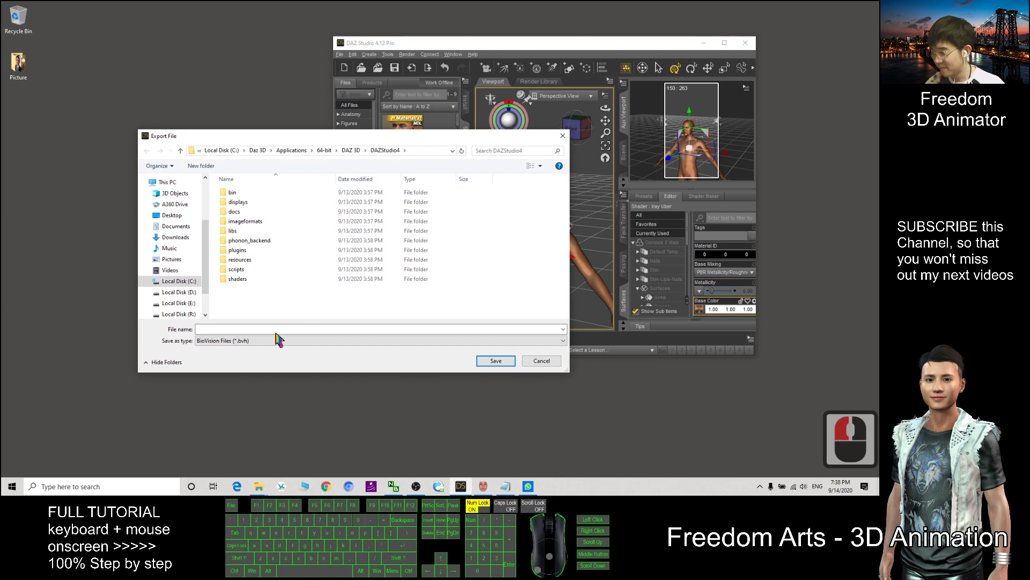
pyautogui.click(279, 338)
pyautogui.click(248, 369)
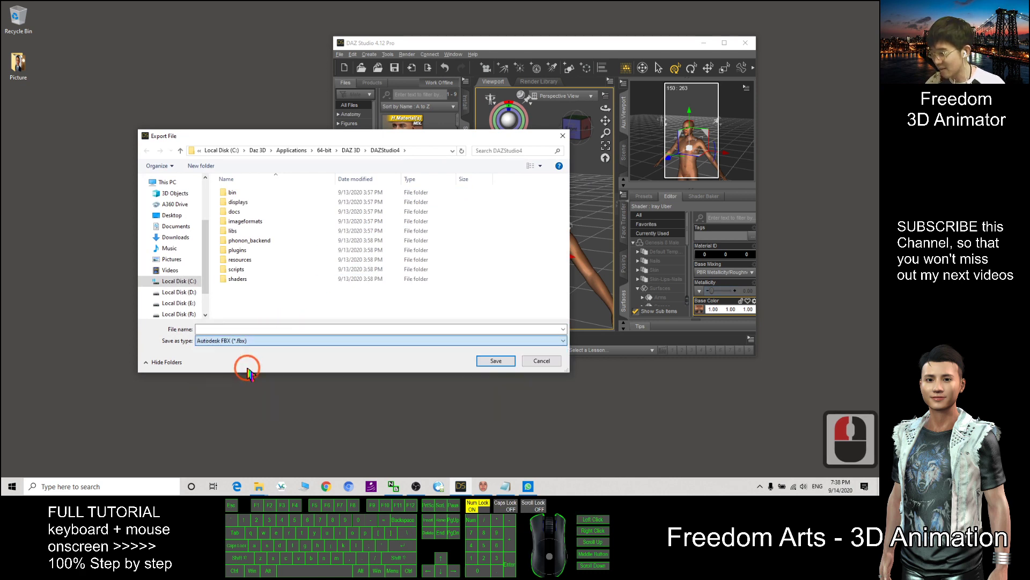
pyautogui.click(547, 359)
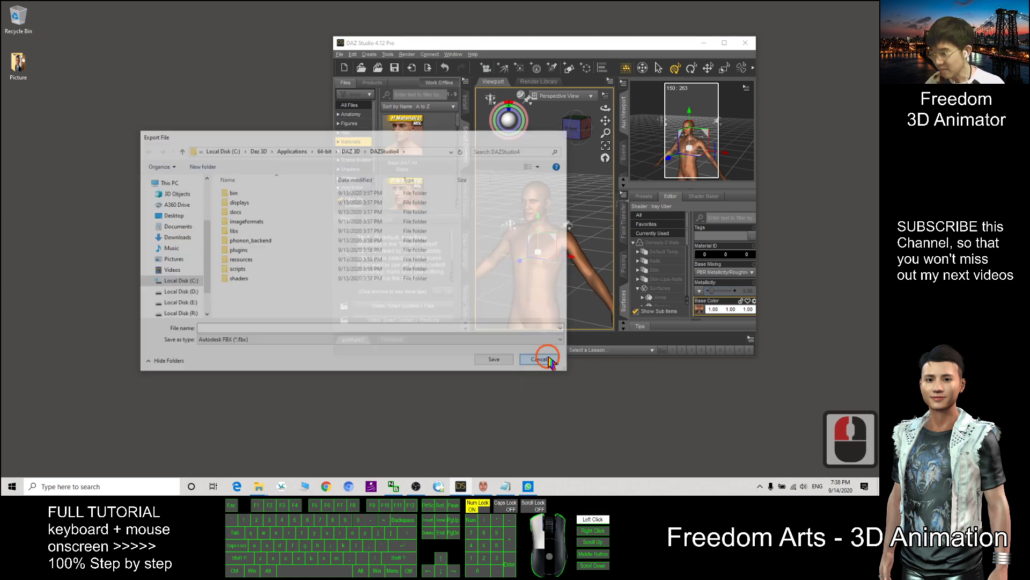
pyautogui.click(724, 43)
pyautogui.scroll(4, 474, 264)
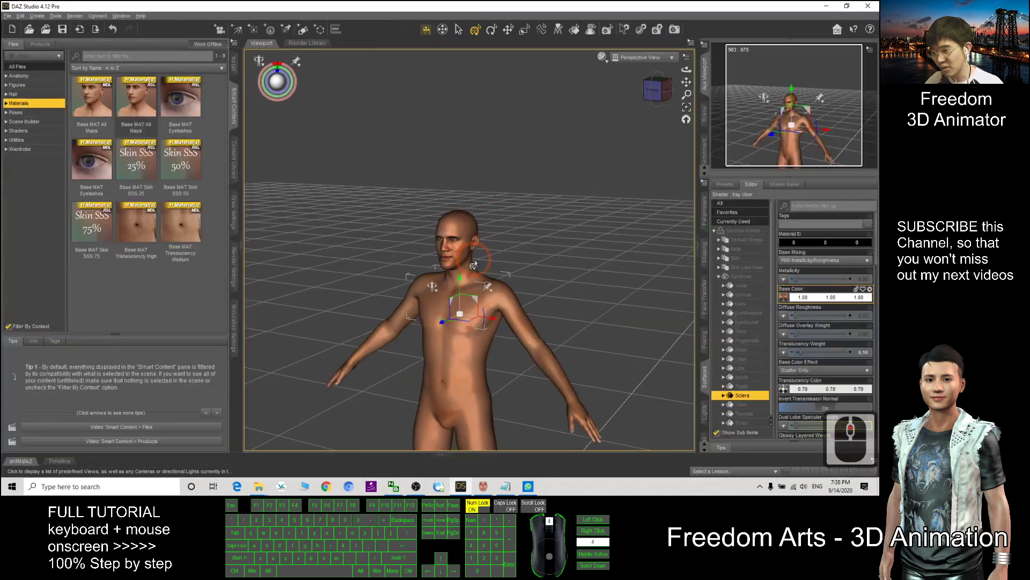
pyautogui.scroll(15, 473, 264)
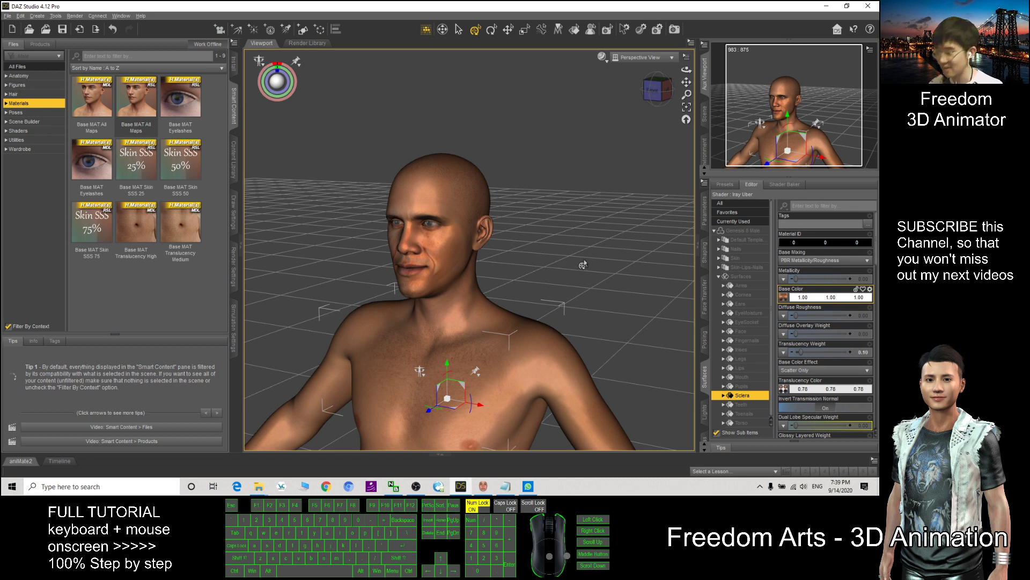
pyautogui.scroll(3, 583, 264)
pyautogui.scroll(-3, 588, 268)
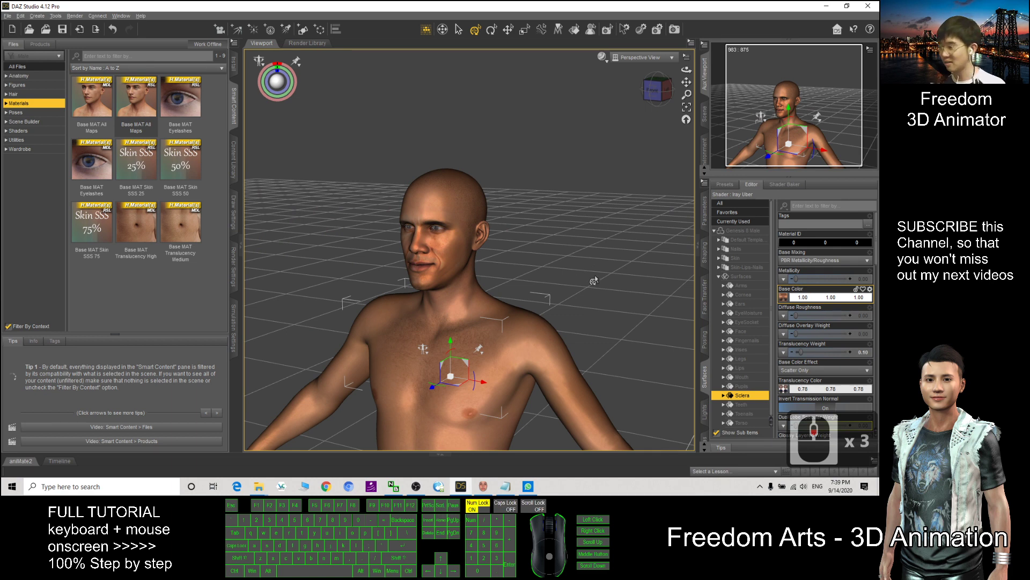
pyautogui.scroll(2, 566, 252)
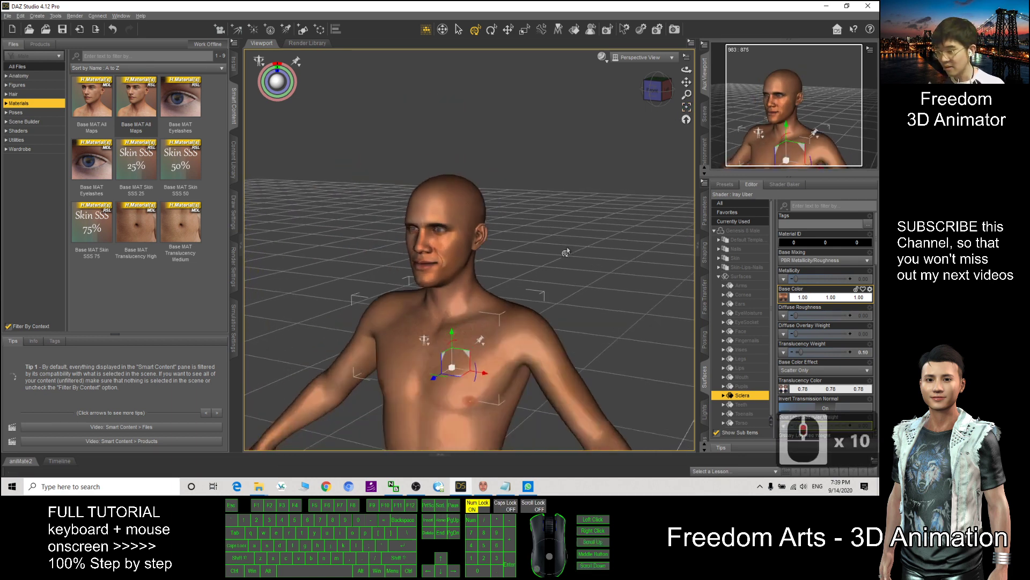
pyautogui.scroll(-3, 566, 255)
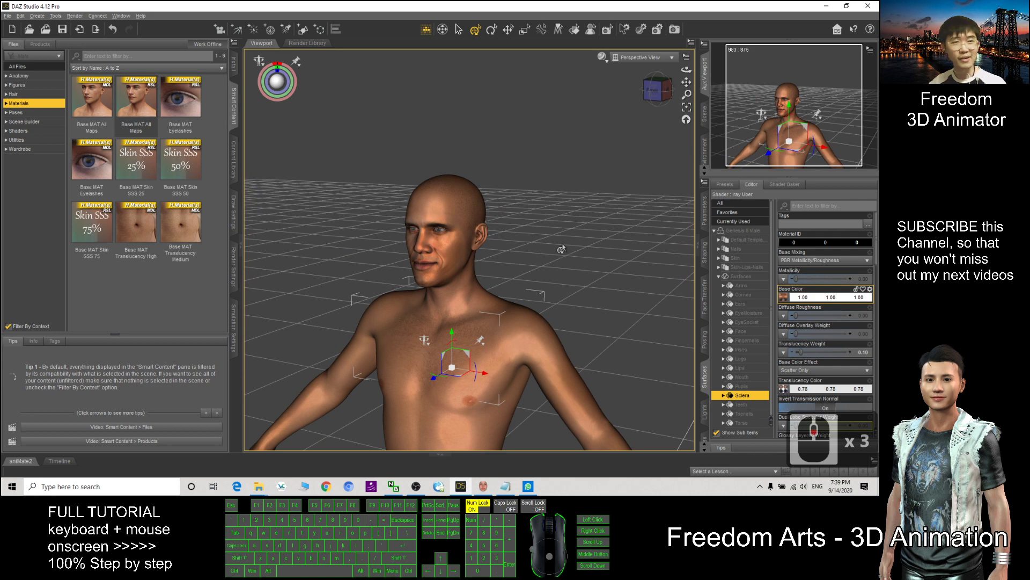